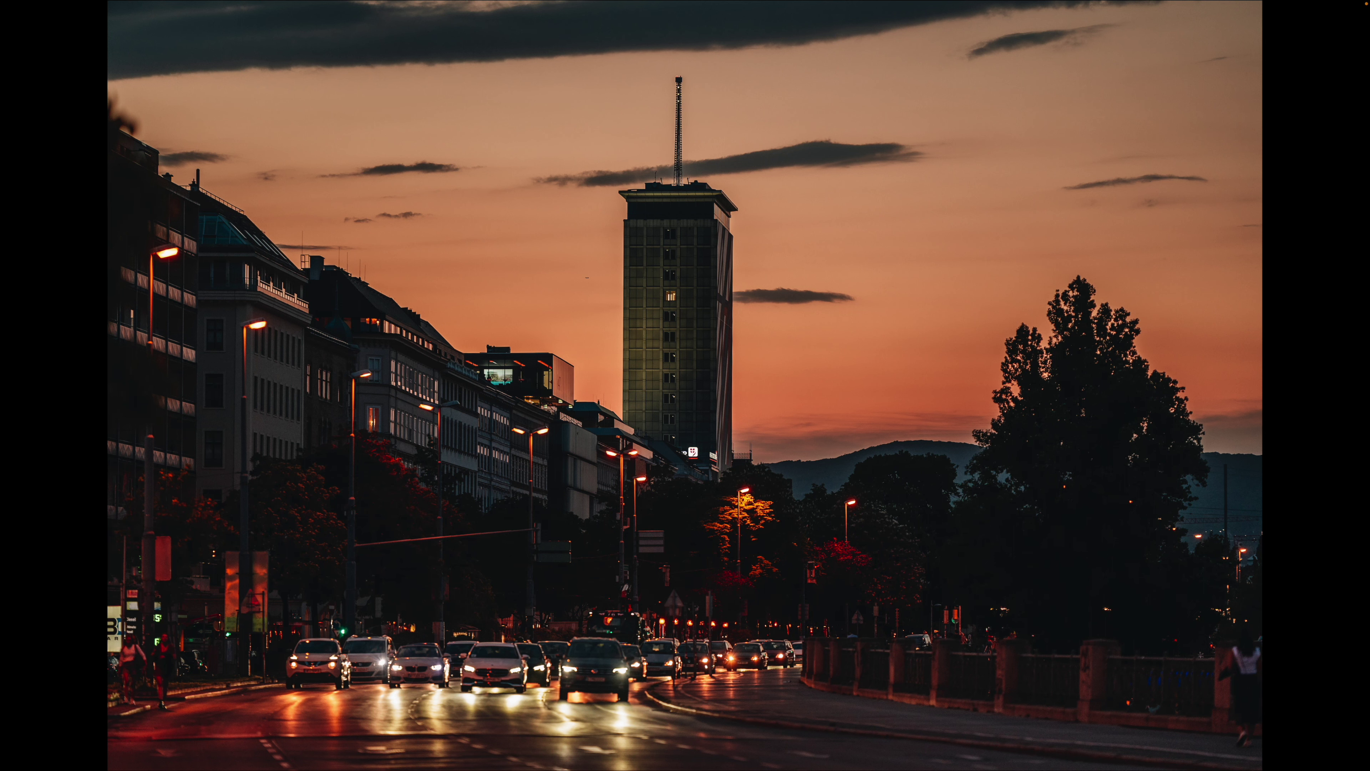
- Leave the full-screen preview of the orange edit and select the unedited virtual copy Kopie 2
{"action": "key", "text": "f"}
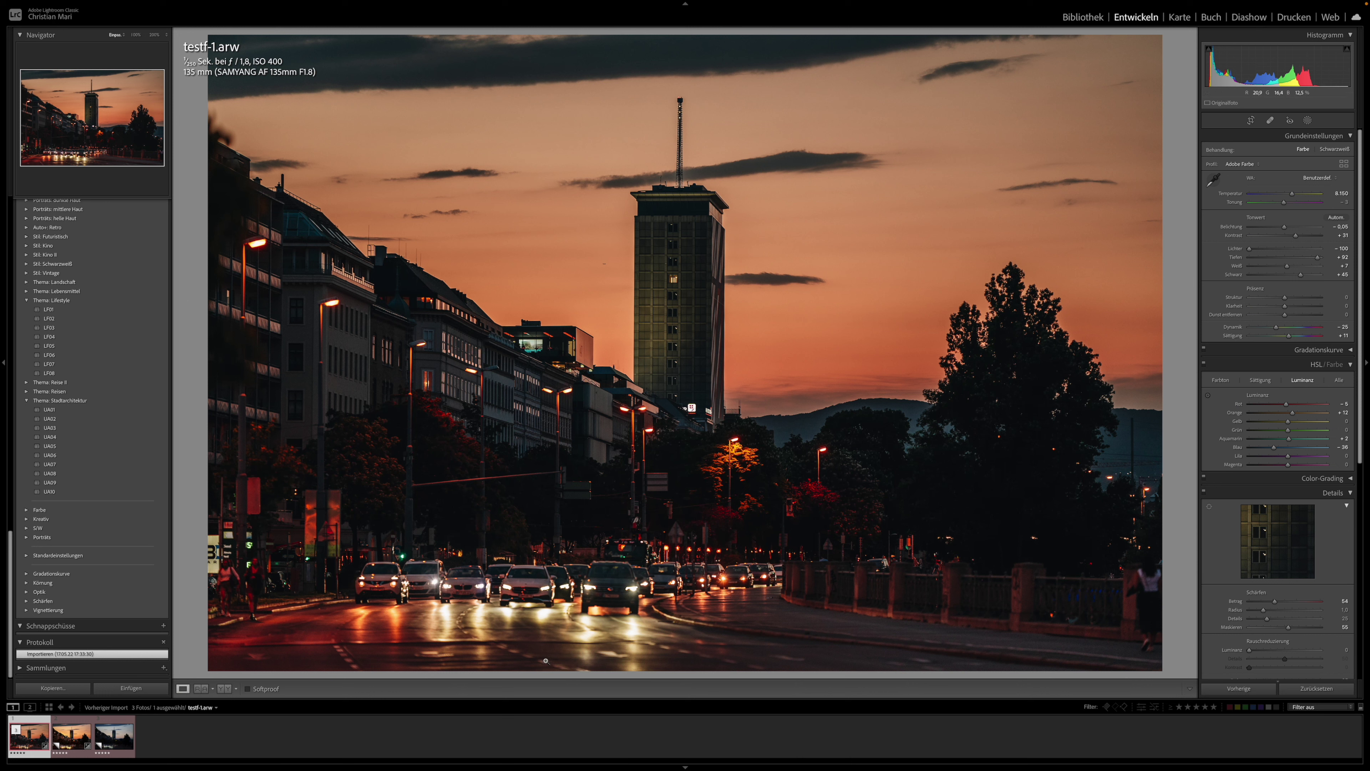
{"action": "left_click", "coordinate": [107, 742]}
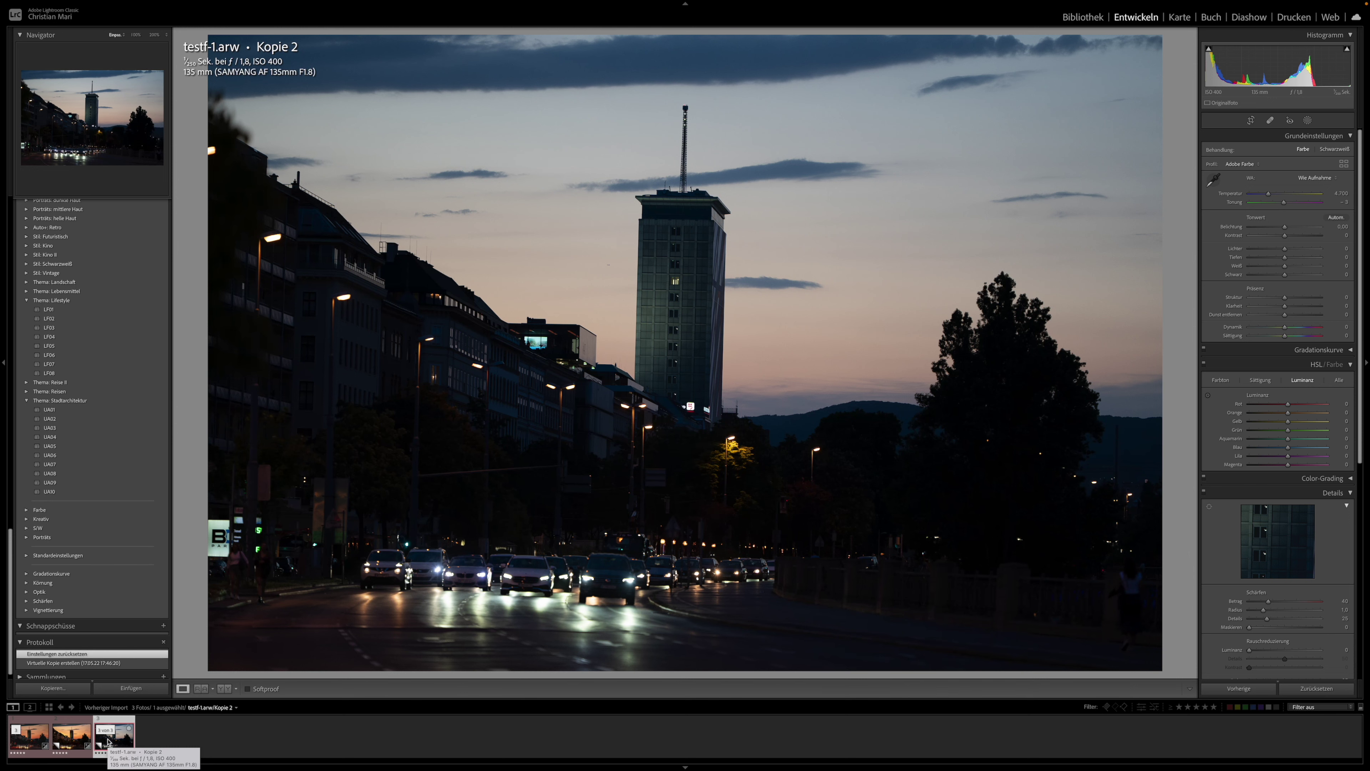
- Preview Kopie 2 full screen, then collapse the Thema: Lifestyle preset folder
{"action": "key", "text": "f"}
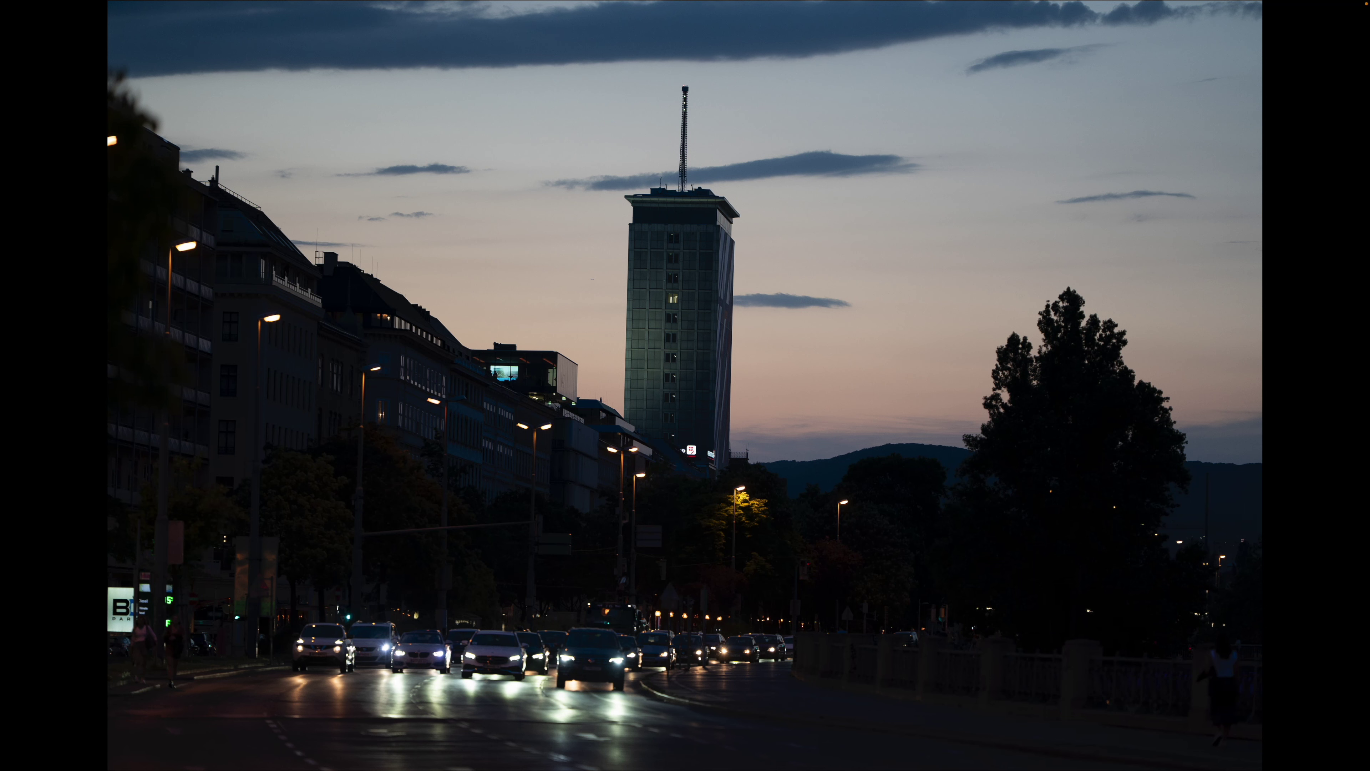
{"action": "key", "text": "f"}
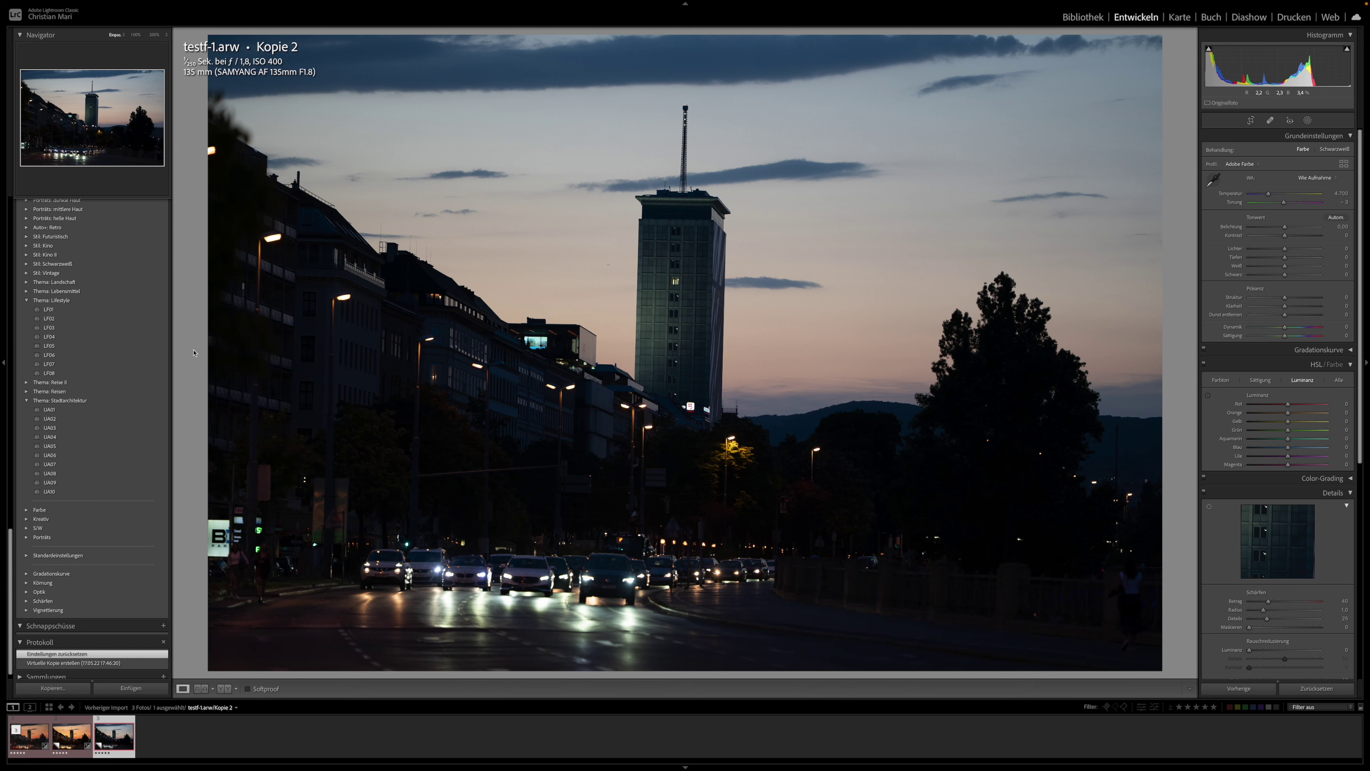
{"action": "left_click", "coordinate": [26, 301]}
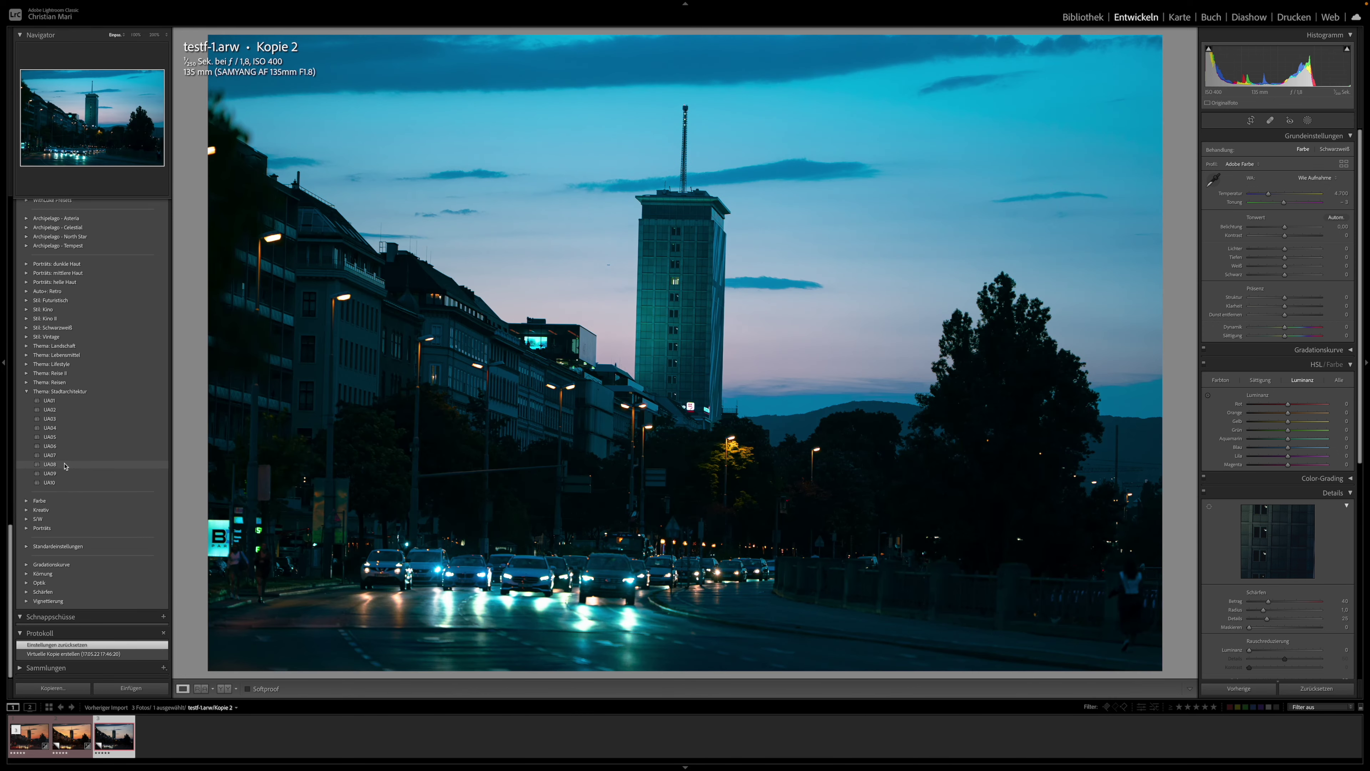
- Compare the original and Kopie 1, then apply the UA04 preset to Kopie 2
{"action": "left_click", "coordinate": [29, 737]}
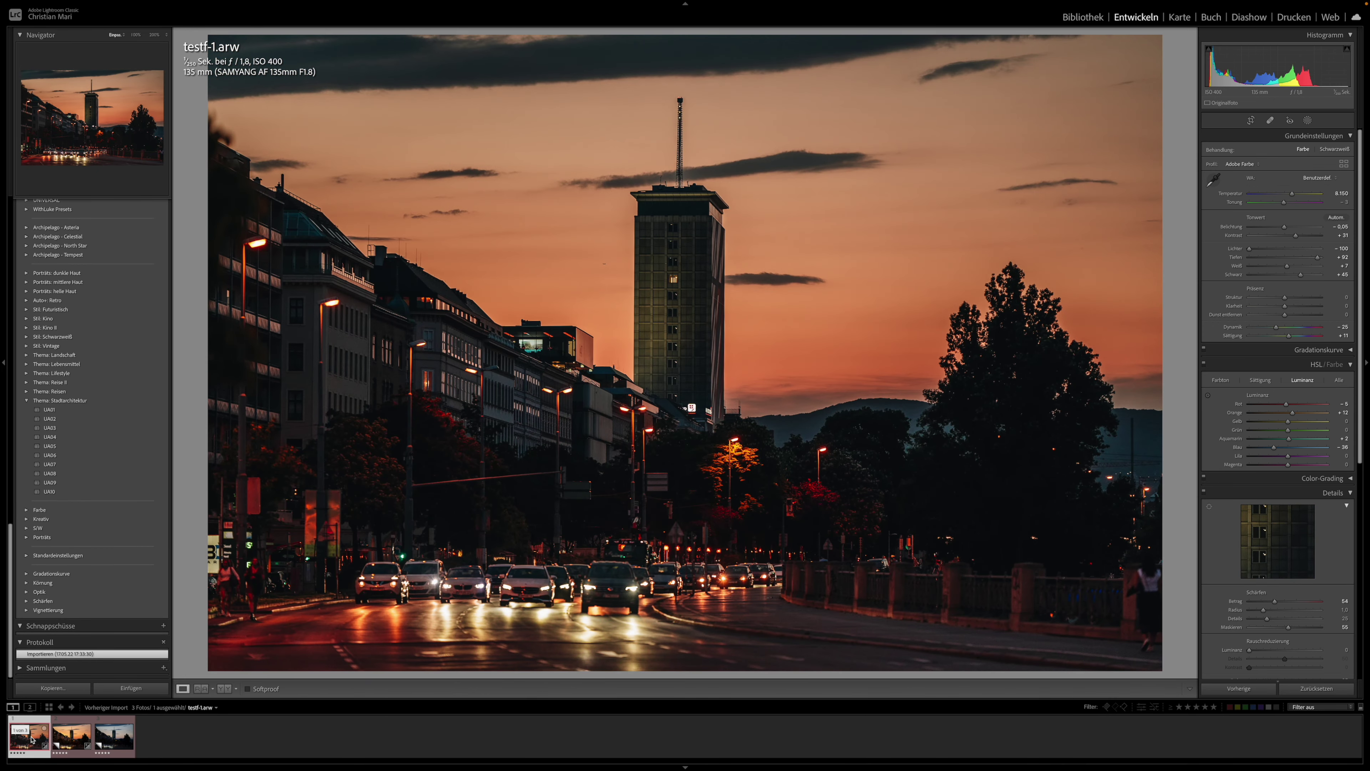
{"action": "left_click", "coordinate": [81, 747]}
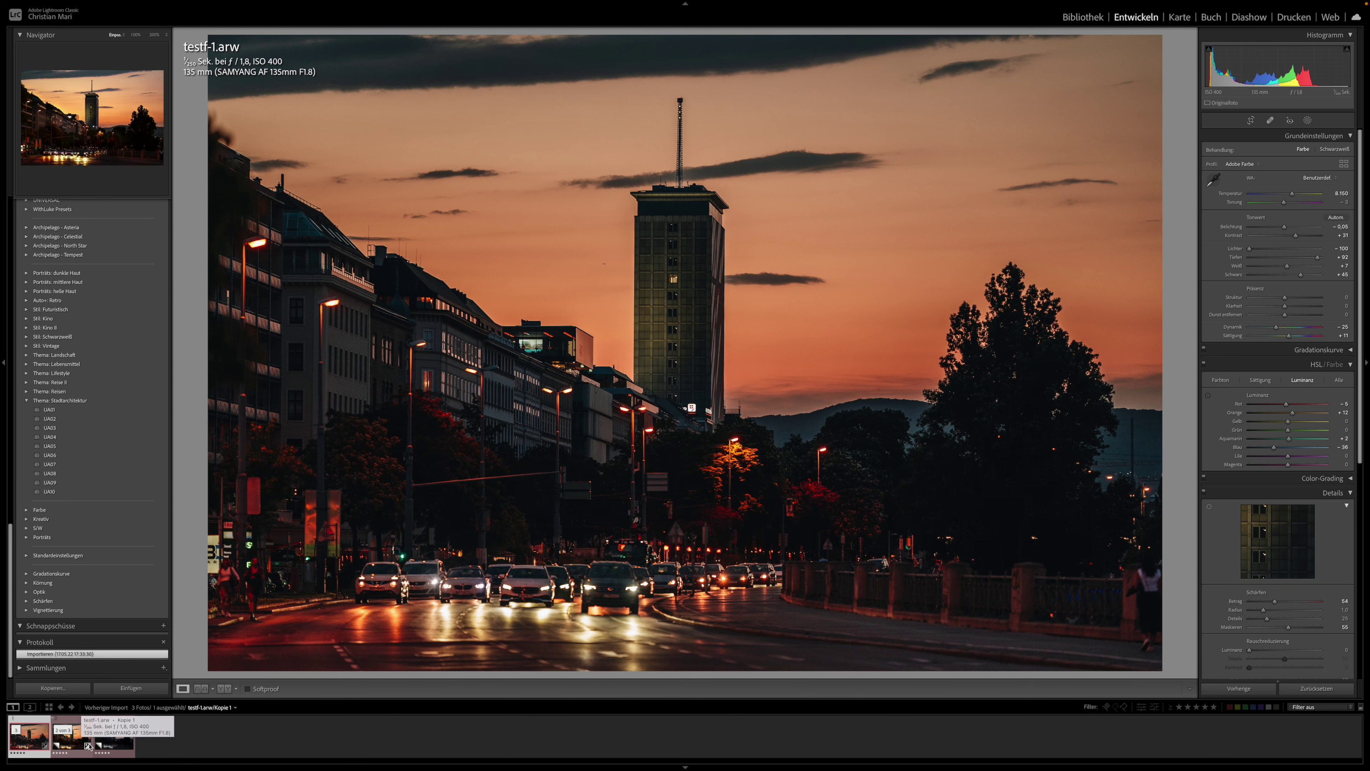
{"action": "left_click", "coordinate": [107, 747]}
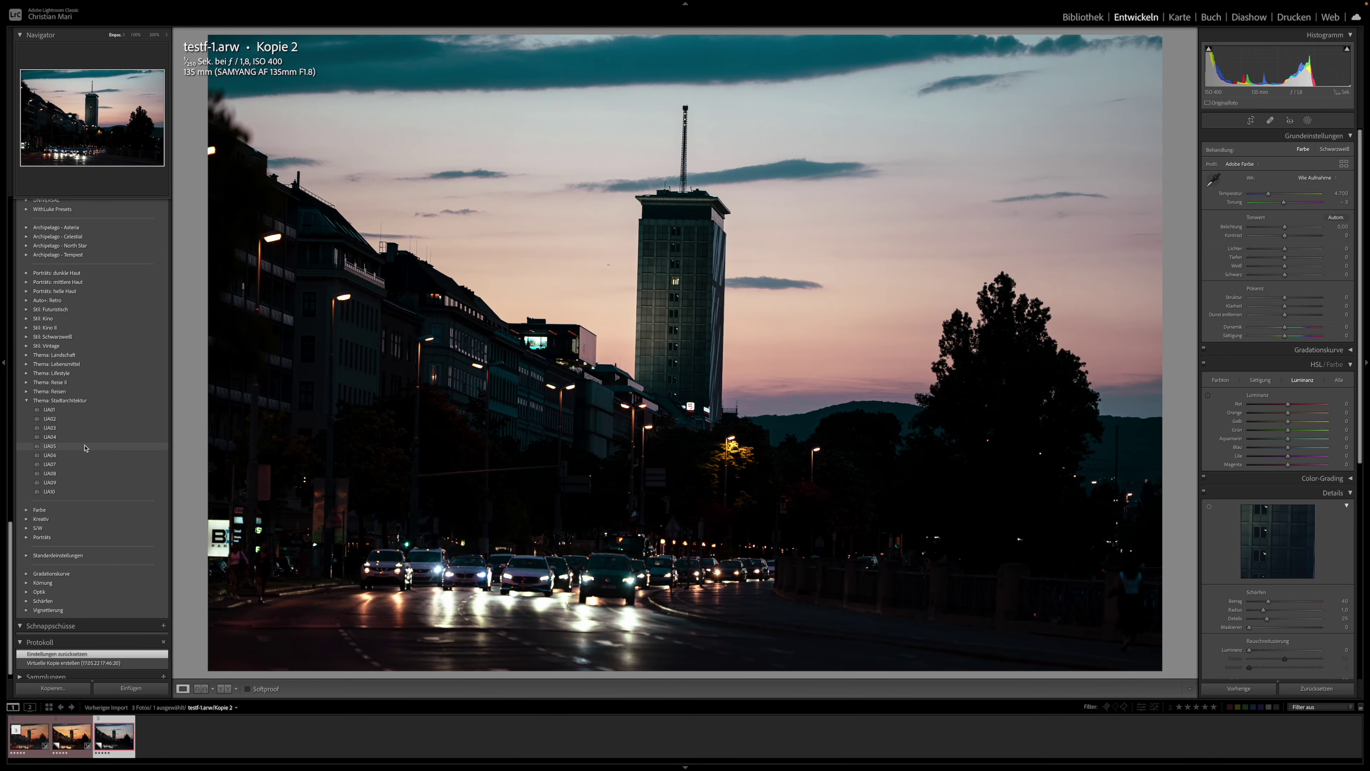
{"action": "left_click", "coordinate": [72, 437]}
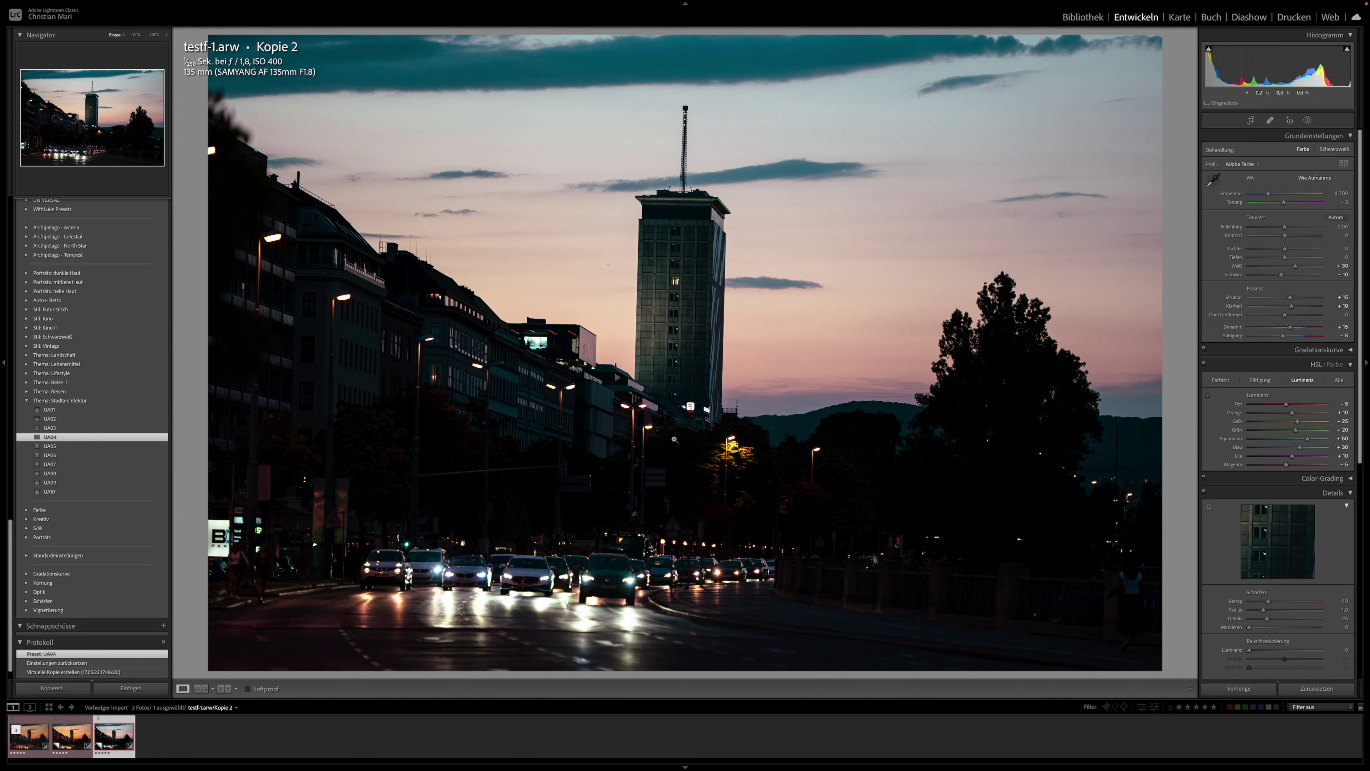
{"action": "scroll", "coordinate": [1292, 418], "scroll_direction": "down", "scroll_amount": 3}
- Apply Auto Upright and enable lens profile and chromatic aberration corrections
{"action": "scroll", "coordinate": [1292, 419], "scroll_direction": "down", "scroll_amount": 3}
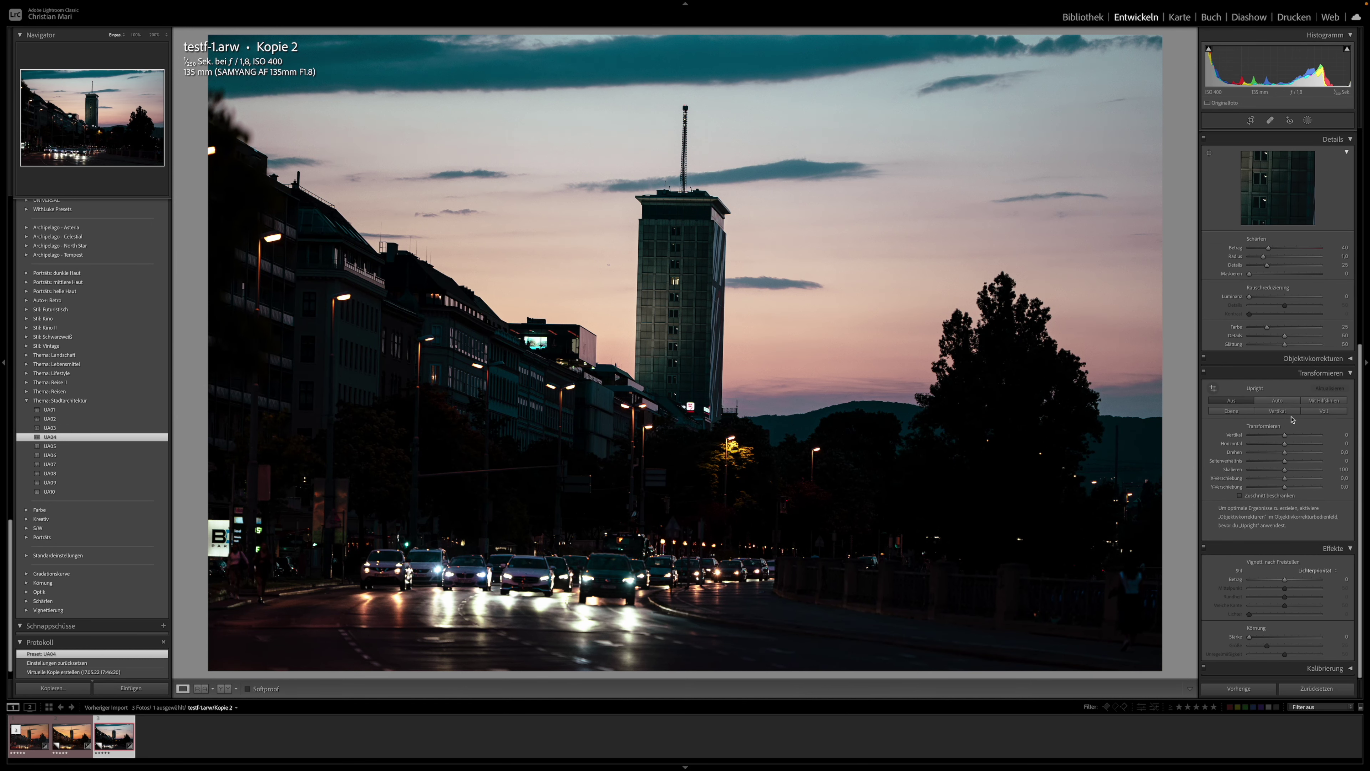
{"action": "left_click", "coordinate": [1273, 401]}
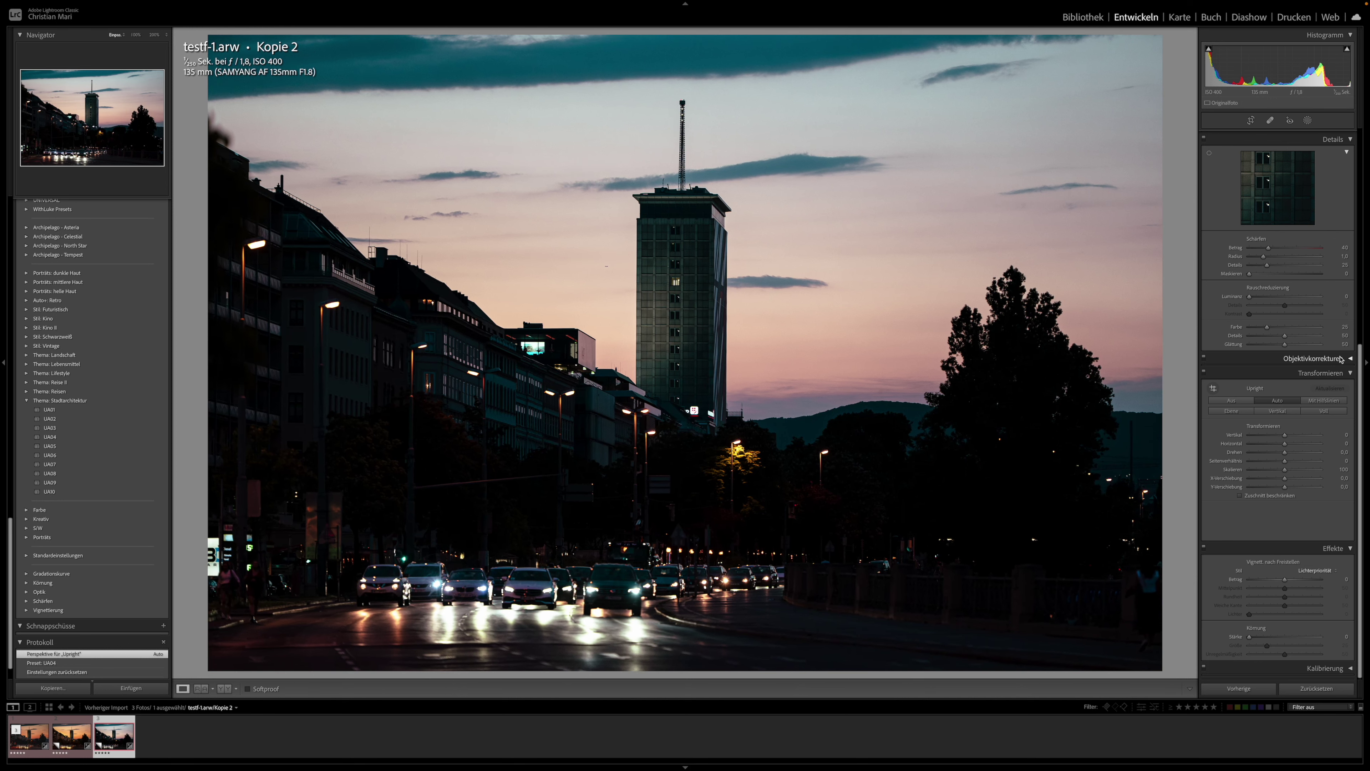
{"action": "left_click", "coordinate": [1350, 359]}
{"action": "left_click", "coordinate": [1240, 385]}
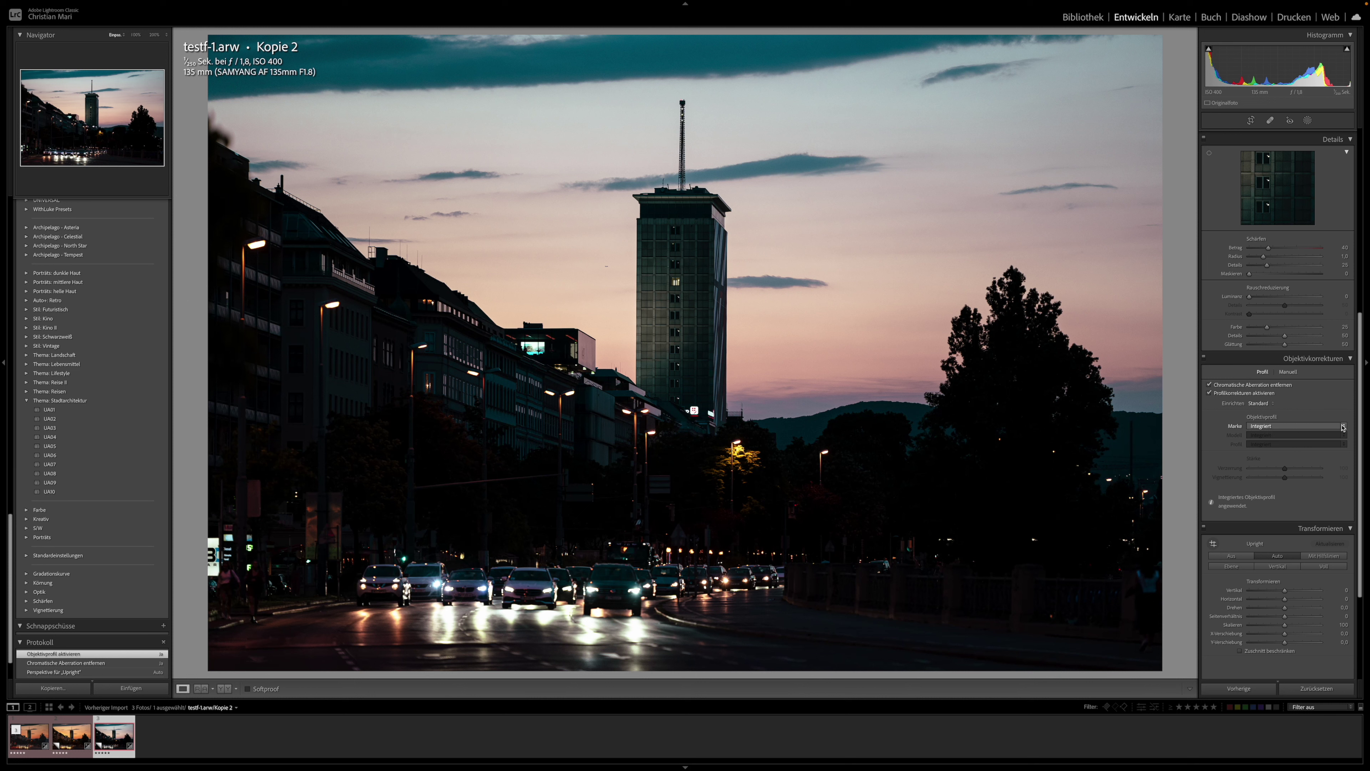
- Set the manual purple defringe amount to 1 and collapse the correction panels
{"action": "left_click", "coordinate": [1288, 372]}
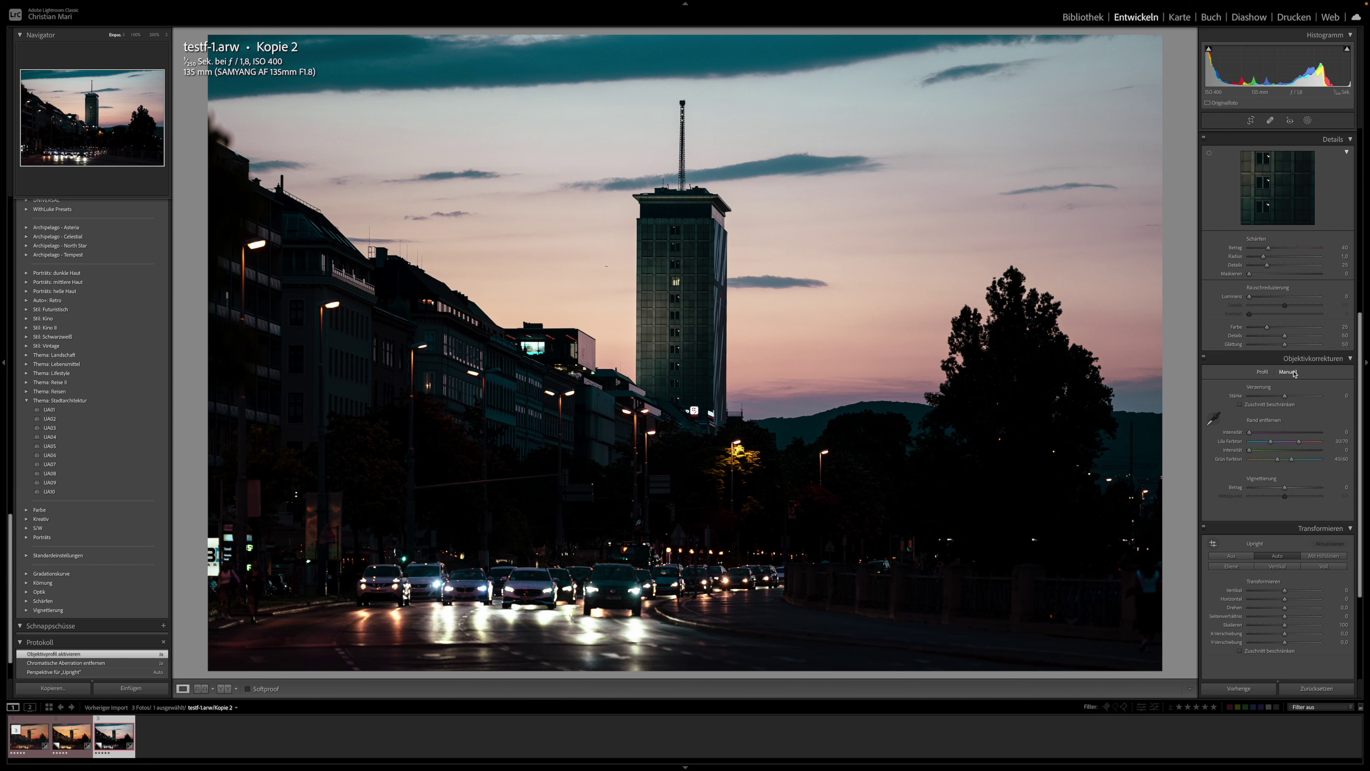
{"action": "left_click_drag", "start_coordinate": [1249, 432], "coordinate": [1259, 432]}
{"action": "left_click_drag", "start_coordinate": [1260, 433], "coordinate": [1253, 433]}
{"action": "left_click", "coordinate": [1294, 358]}
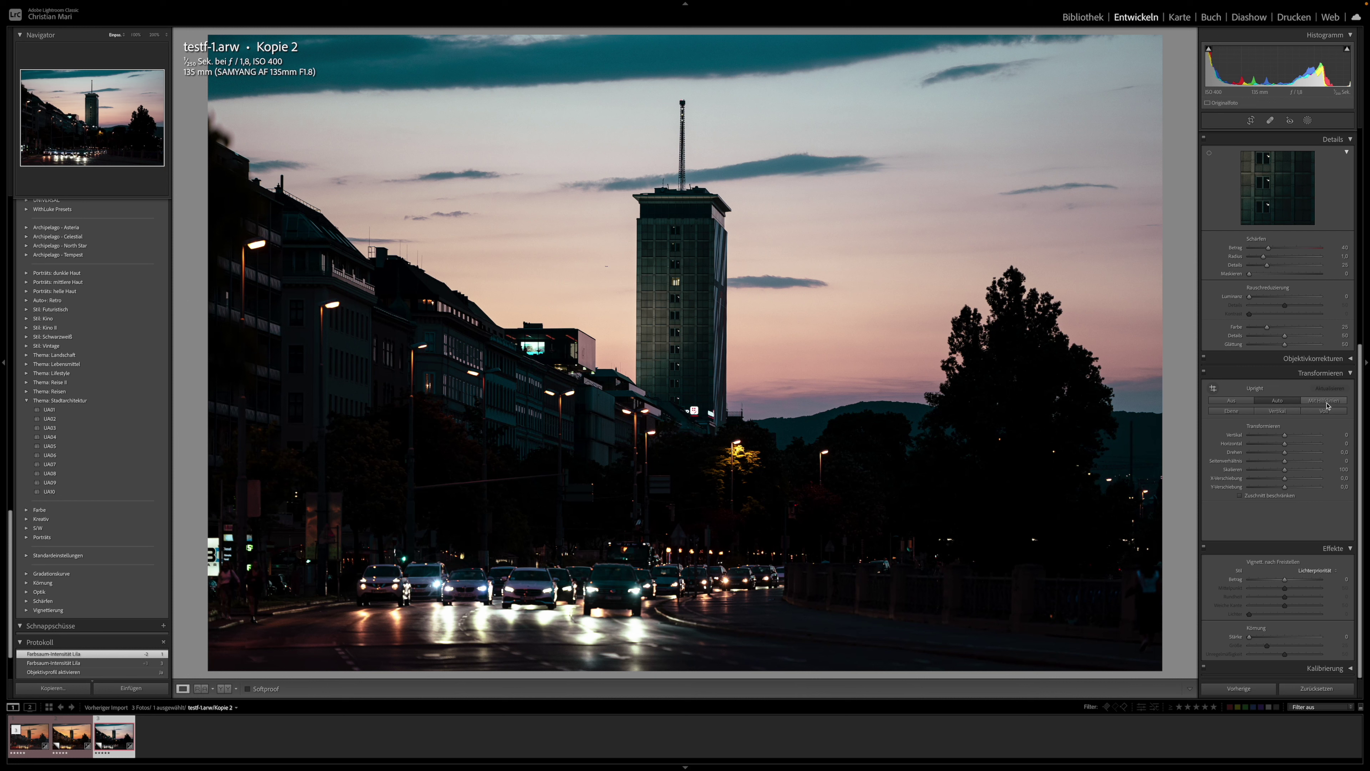
{"action": "left_click", "coordinate": [1320, 373]}
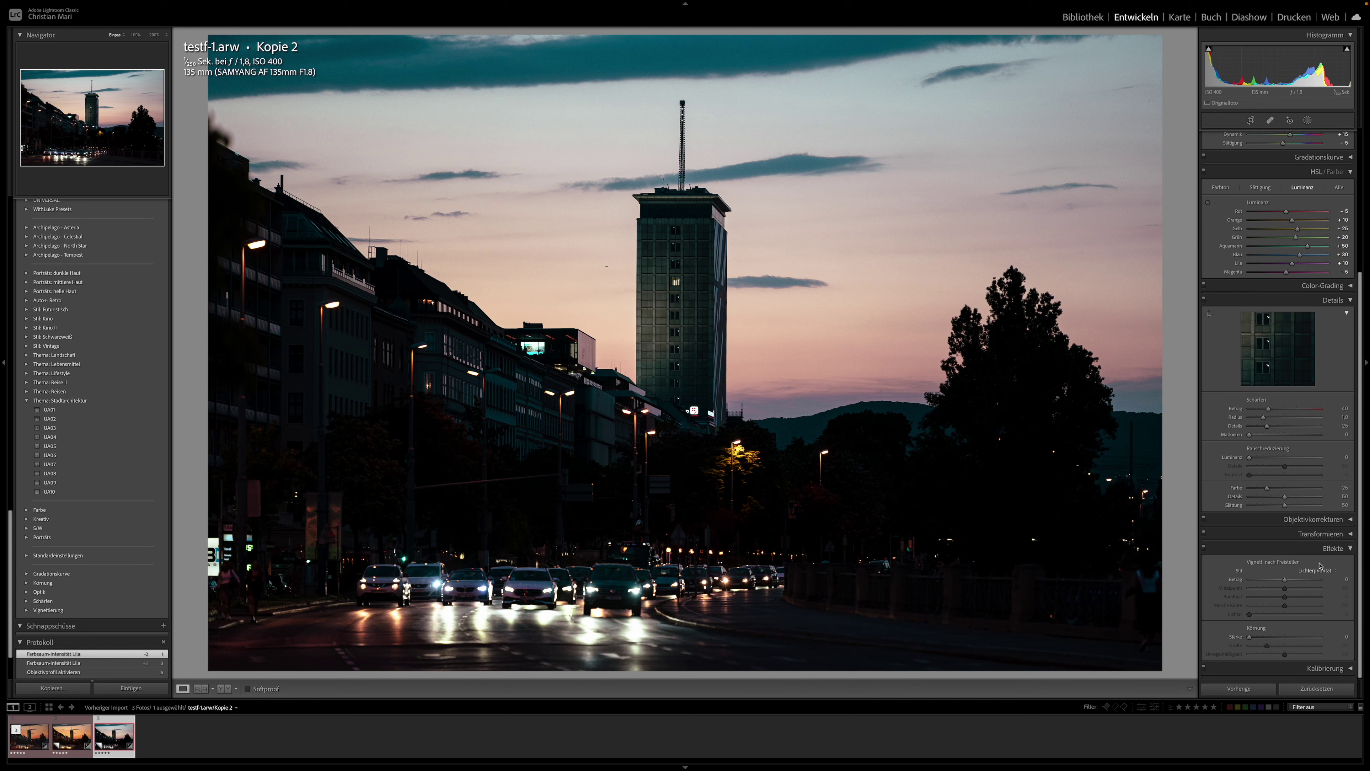
- Collapse Effects and Detail, then warm the white balance temperature for an orange sunset glow
{"action": "left_click", "coordinate": [1350, 548]}
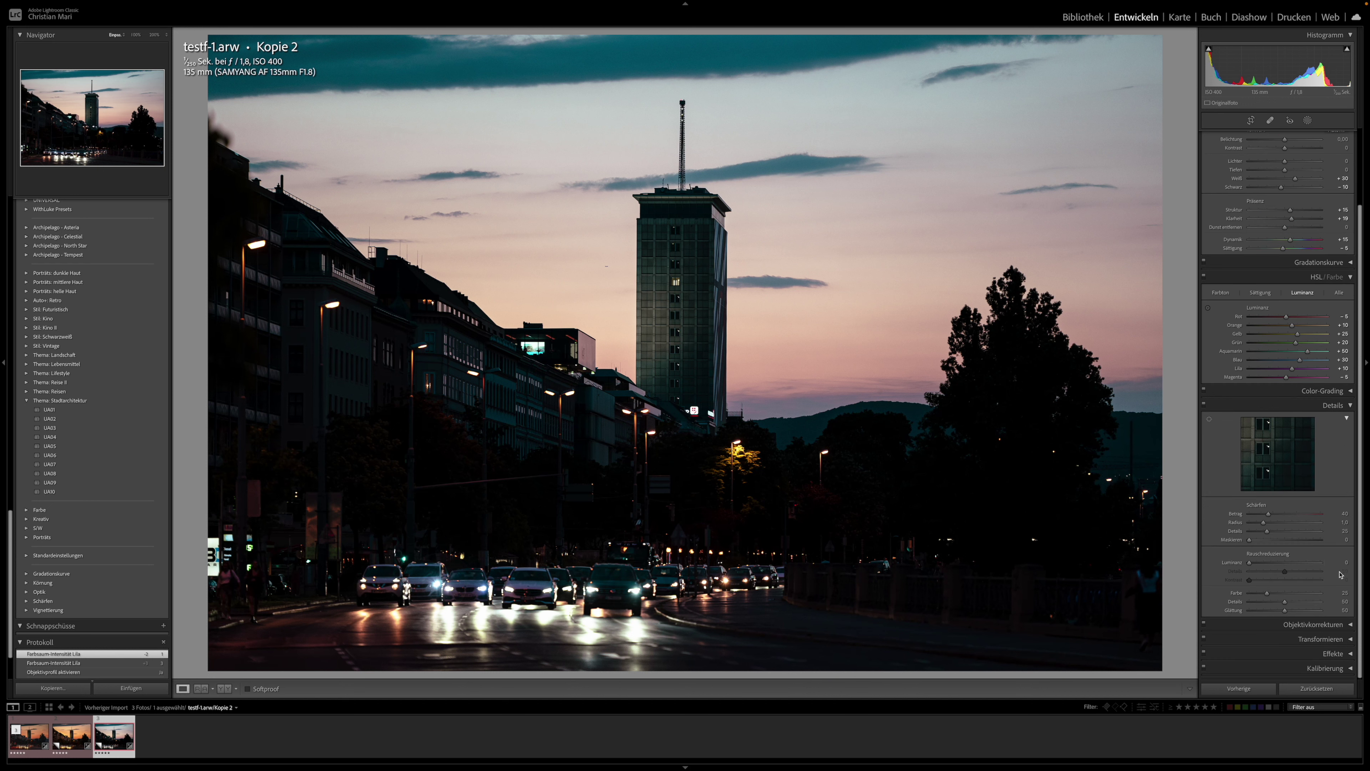
{"action": "scroll", "coordinate": [1308, 491], "scroll_direction": "up", "scroll_amount": 3}
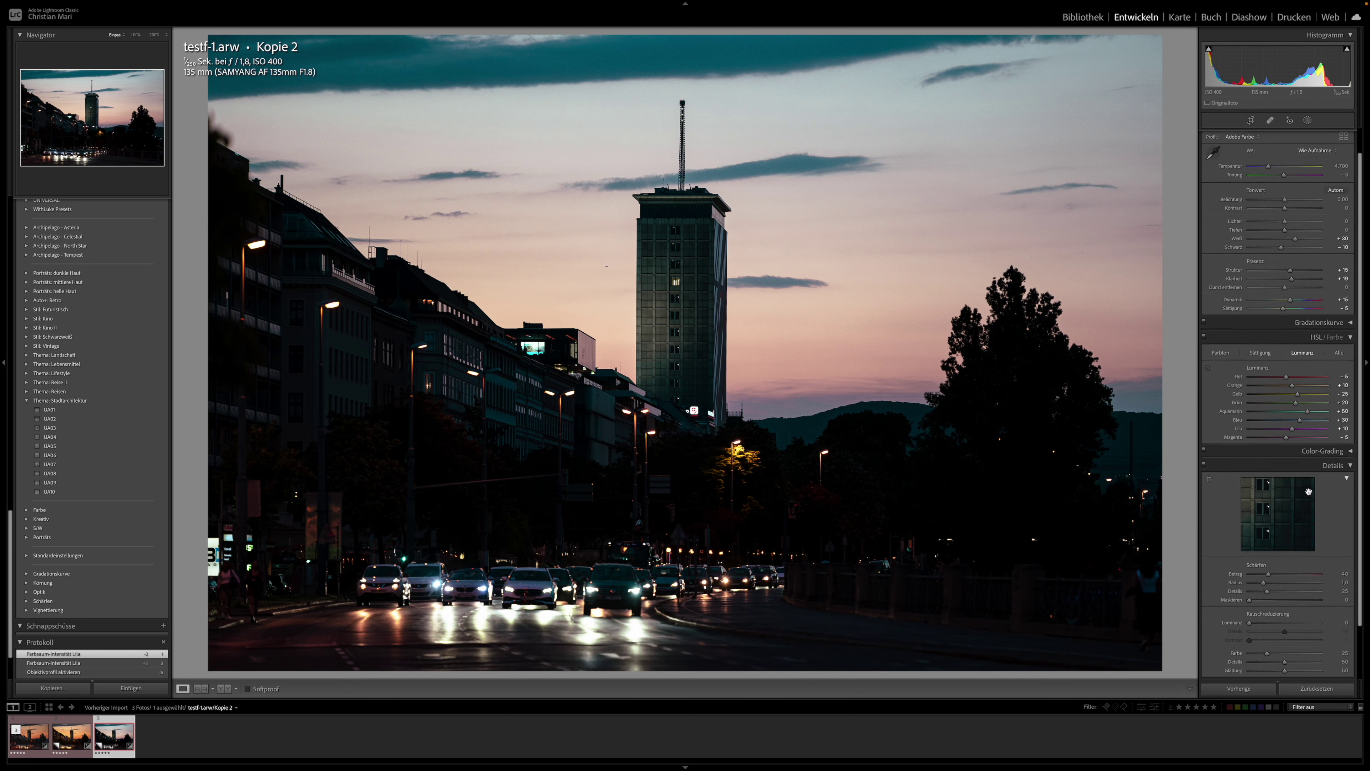
{"action": "scroll", "coordinate": [1308, 491], "scroll_direction": "down", "scroll_amount": 3}
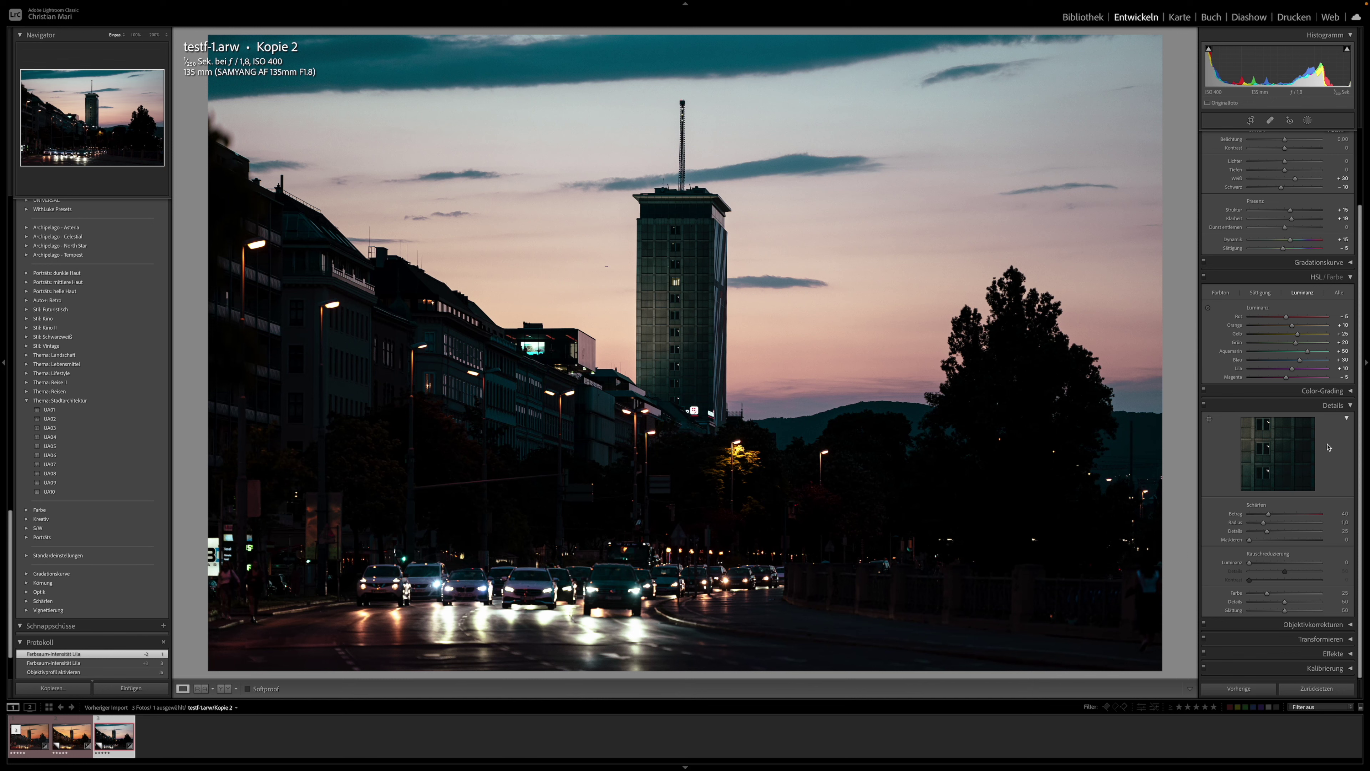
{"action": "left_click", "coordinate": [1349, 407]}
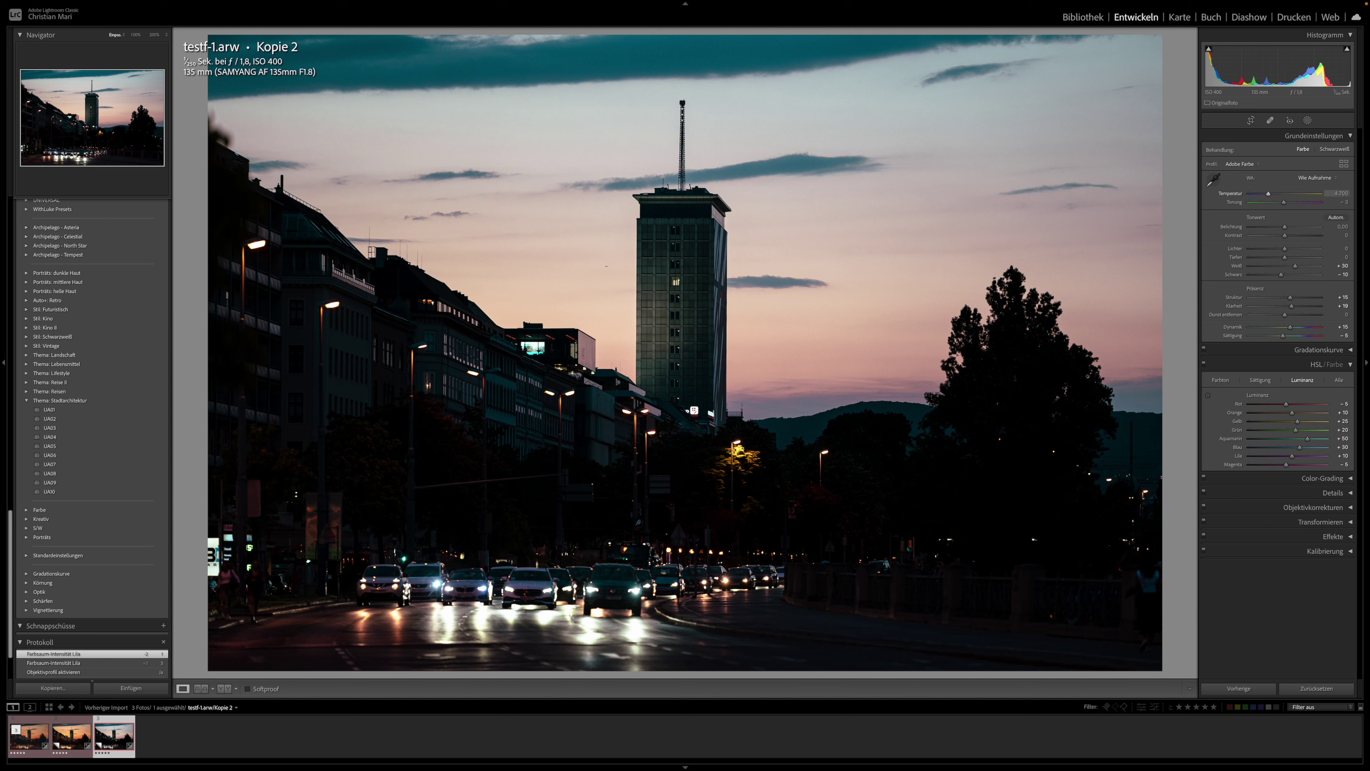
{"action": "left_click_drag", "start_coordinate": [1268, 195], "coordinate": [1270, 195]}
{"action": "mouse_move", "coordinate": [1274, 196]}
{"action": "left_mouse_down"}
{"action": "mouse_move", "coordinate": [1315, 197]}
{"action": "mouse_move", "coordinate": [1258, 196]}
{"action": "mouse_move", "coordinate": [1293, 197]}
{"action": "left_mouse_up"}
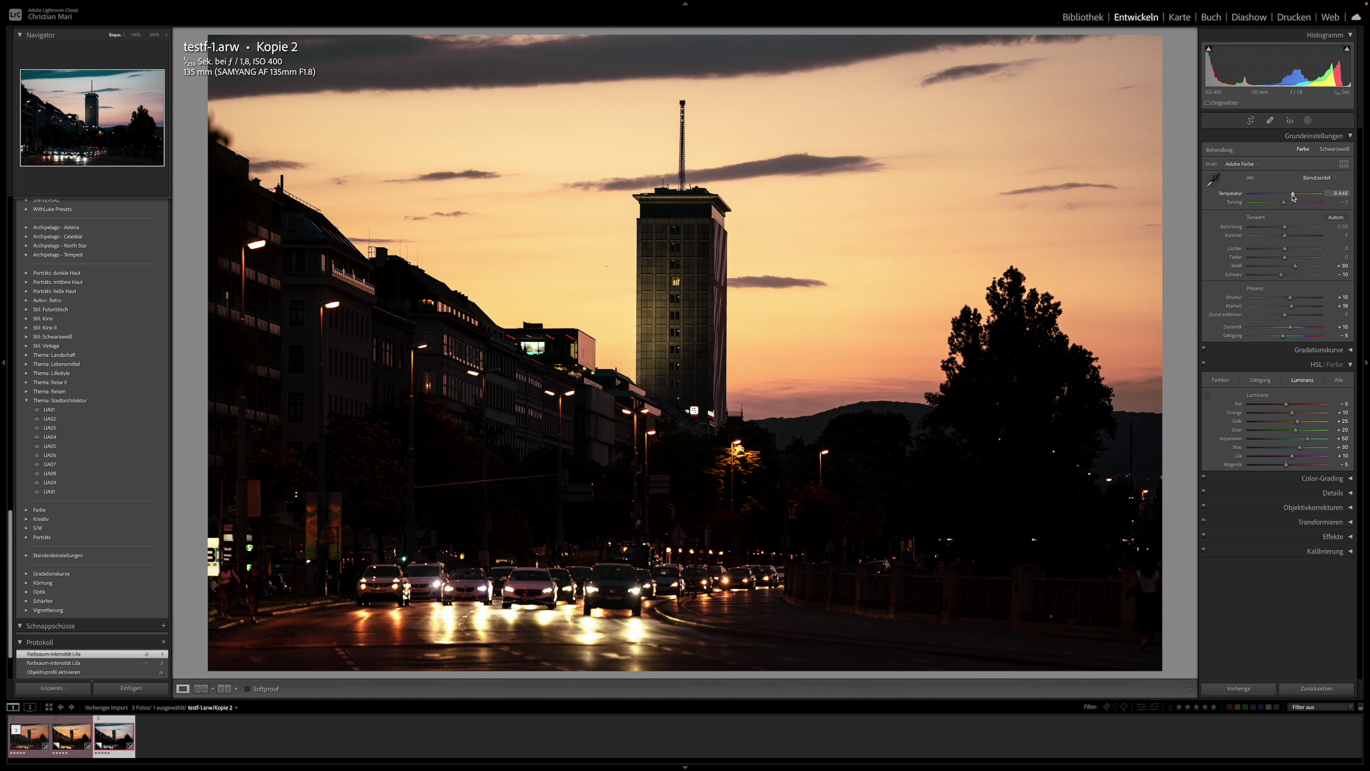
{"action": "left_click_drag", "start_coordinate": [1293, 197], "coordinate": [1293, 197]}
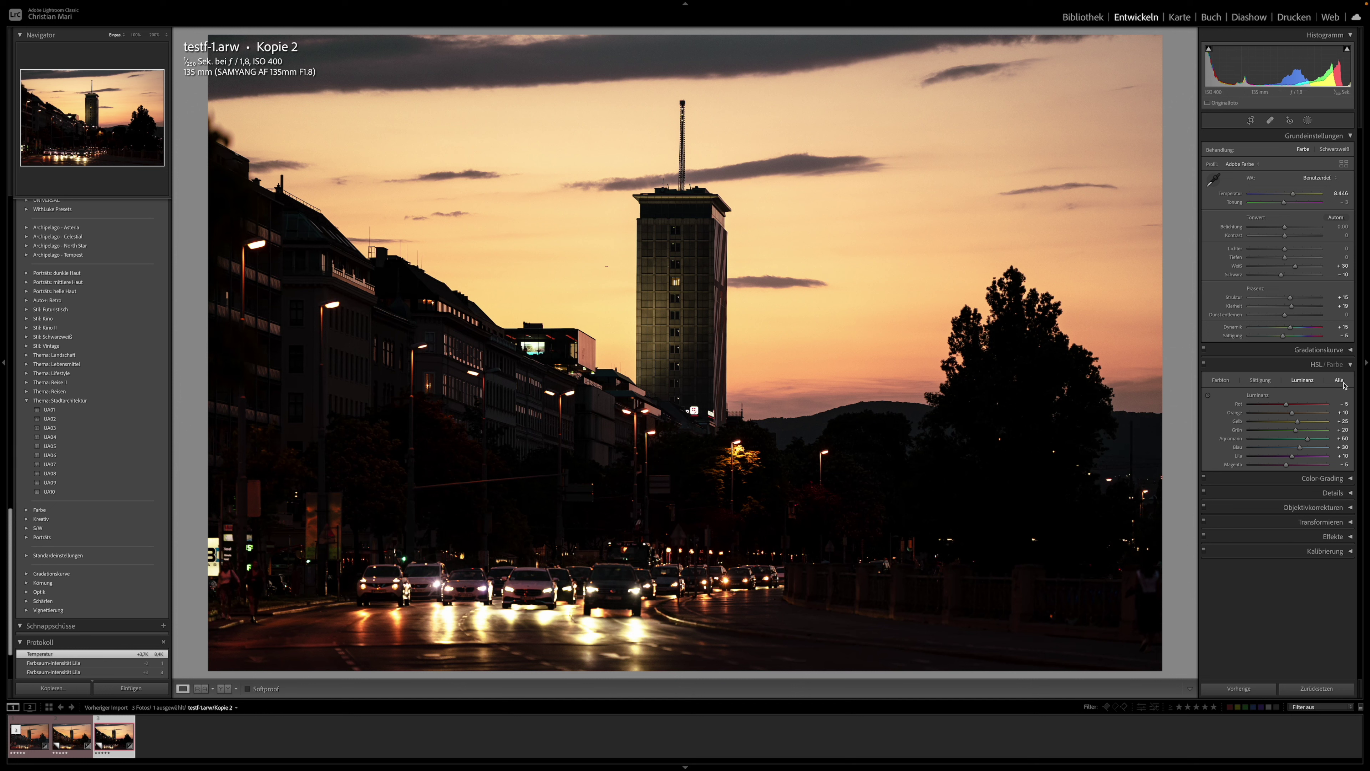
{"action": "left_click", "coordinate": [1260, 380]}
- Boost orange and yellow sky saturation to +52 and create a subject mask
{"action": "left_click", "coordinate": [1207, 394]}
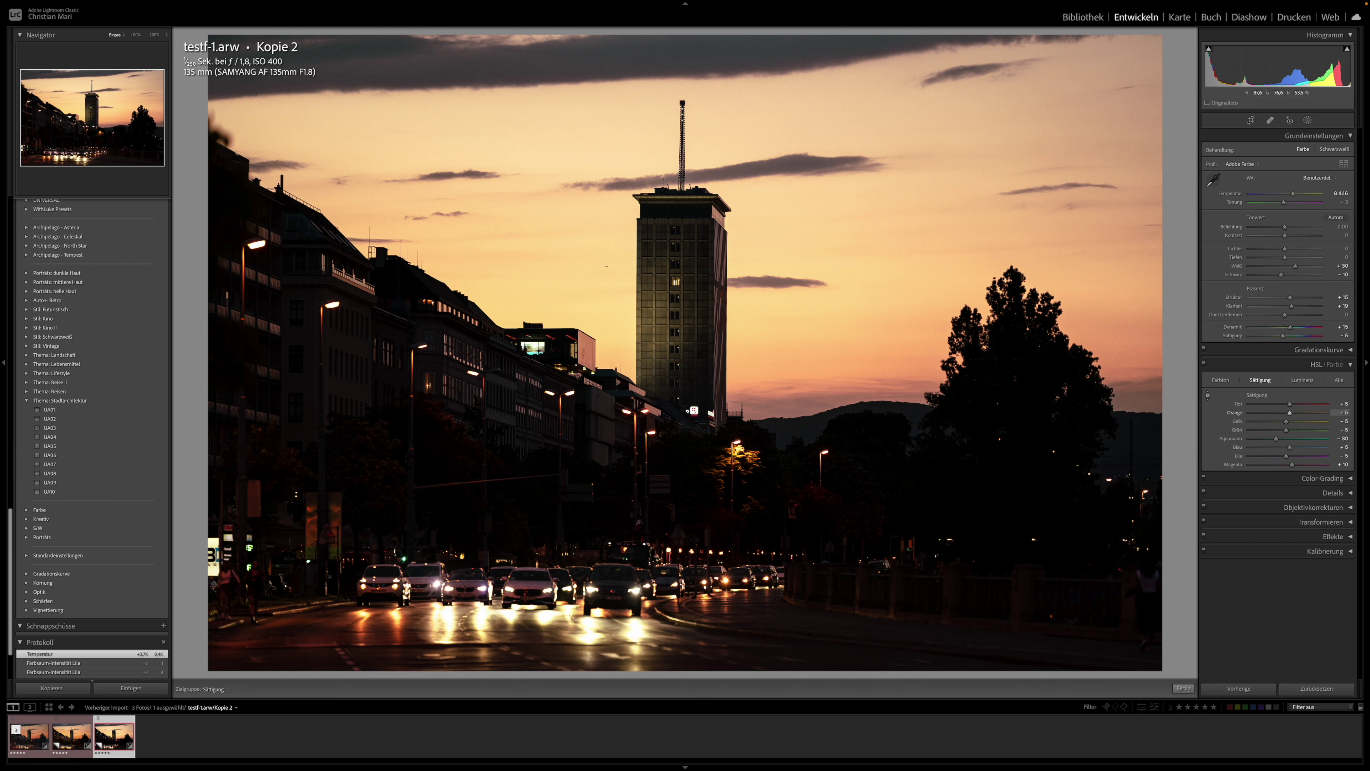
{"action": "left_click_drag", "start_coordinate": [607, 266], "coordinate": [606, 253]}
{"action": "left_click_drag", "start_coordinate": [794, 378], "coordinate": [795, 365]}
{"action": "left_click", "coordinate": [1308, 121]}
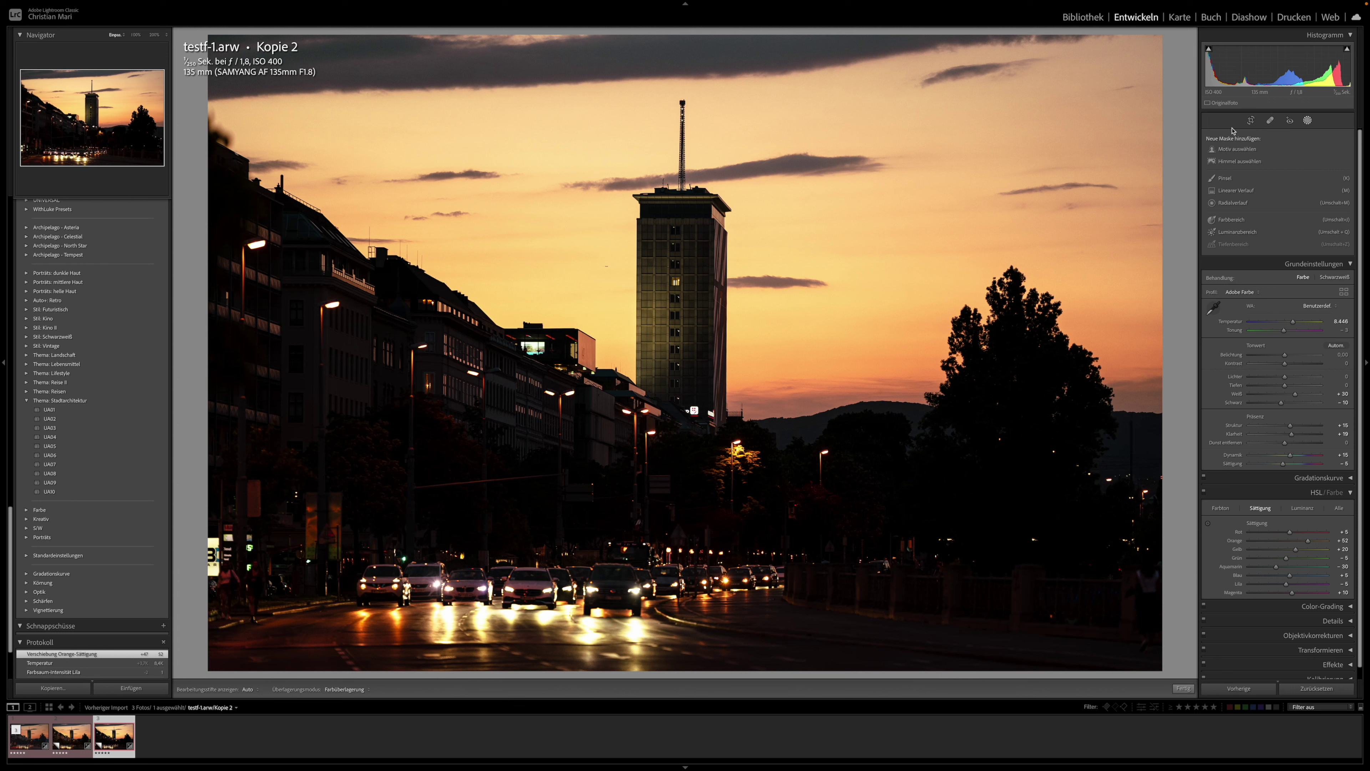
{"action": "left_click", "coordinate": [1237, 151]}
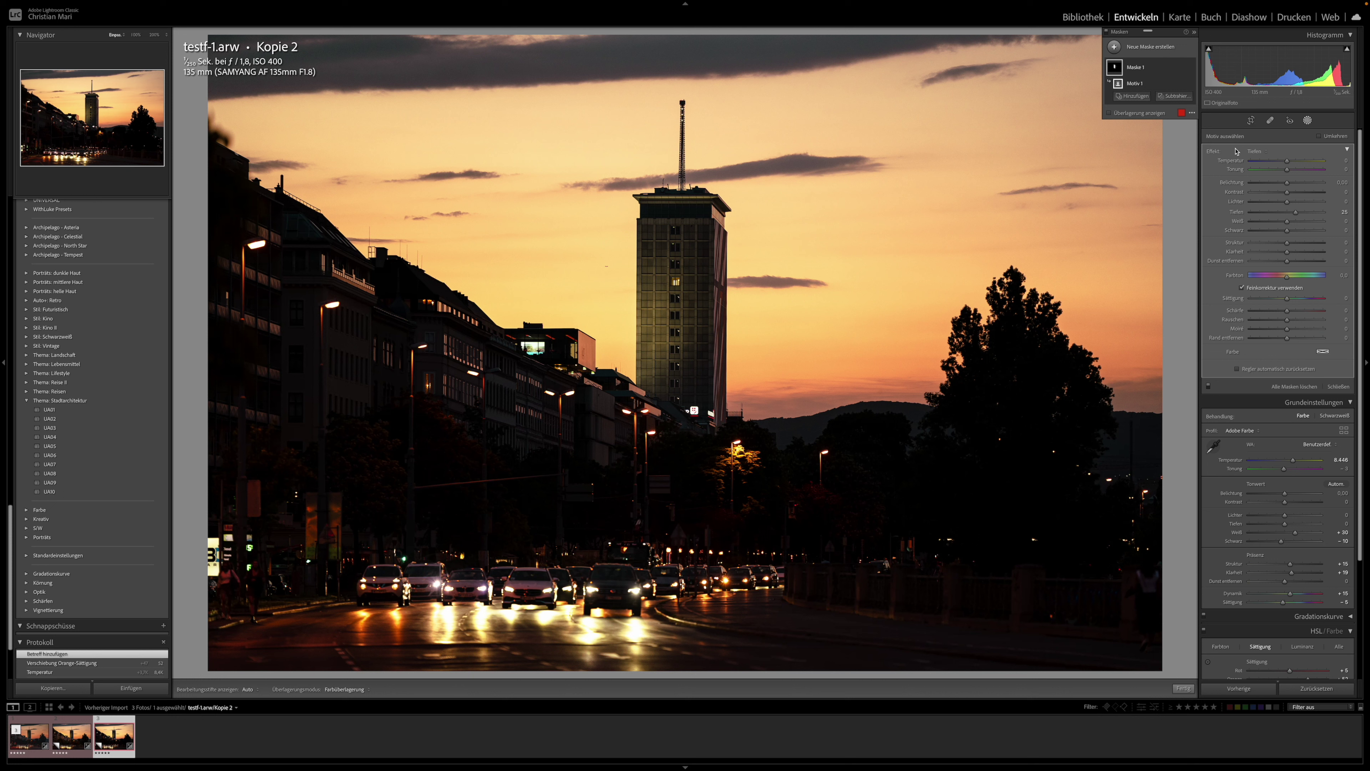
- Brighten the tower mask: raise Exposure, Shadows and Whites, and deepen Blacks slightly
{"action": "left_click", "coordinate": [1109, 113]}
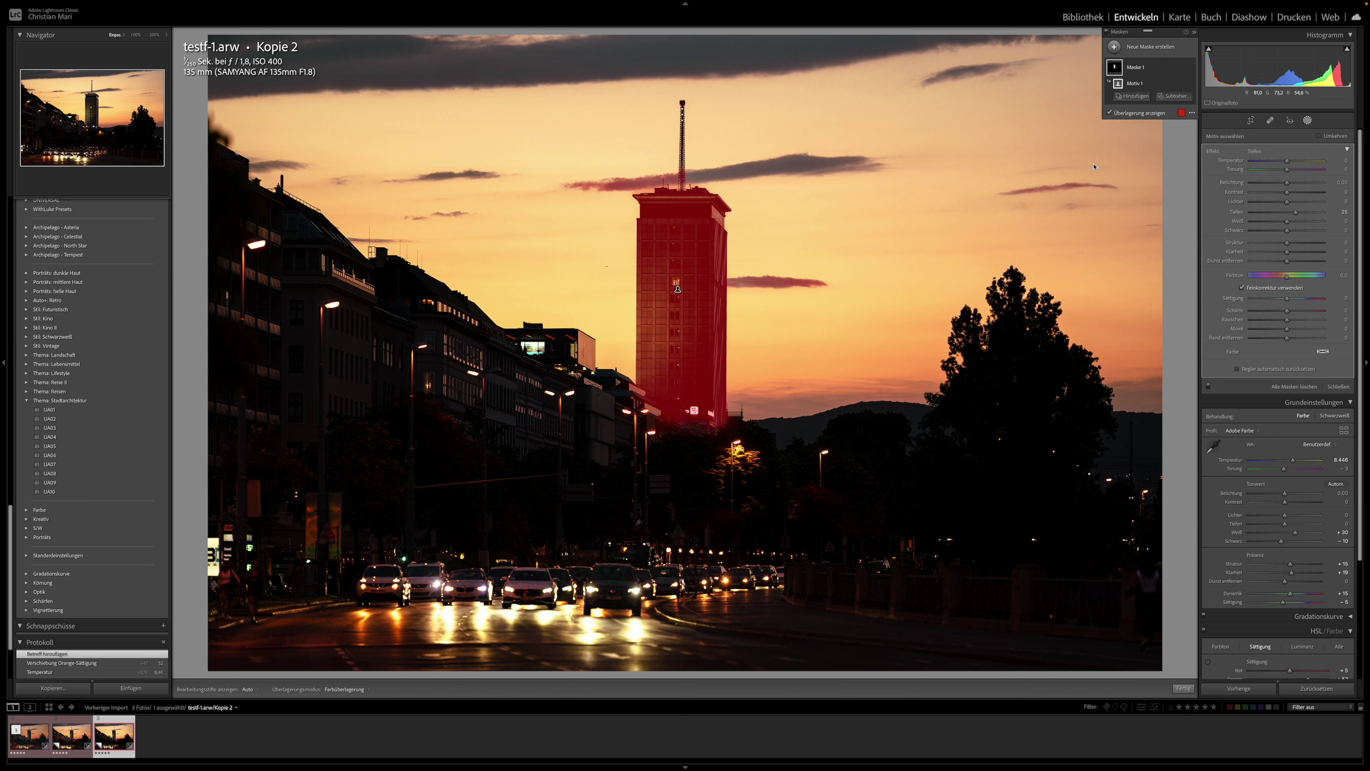
{"action": "left_click", "coordinate": [1109, 112]}
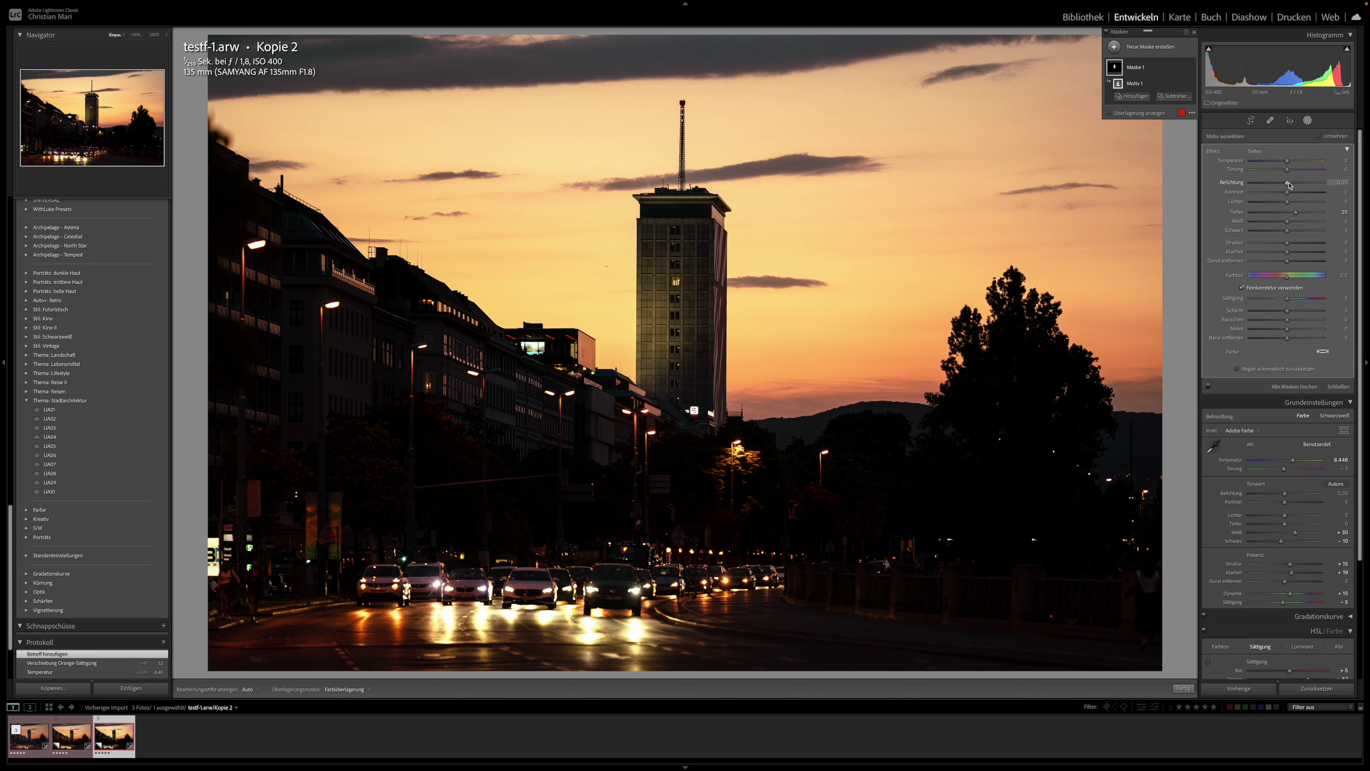
{"action": "left_click_drag", "start_coordinate": [1287, 185], "coordinate": [1293, 182]}
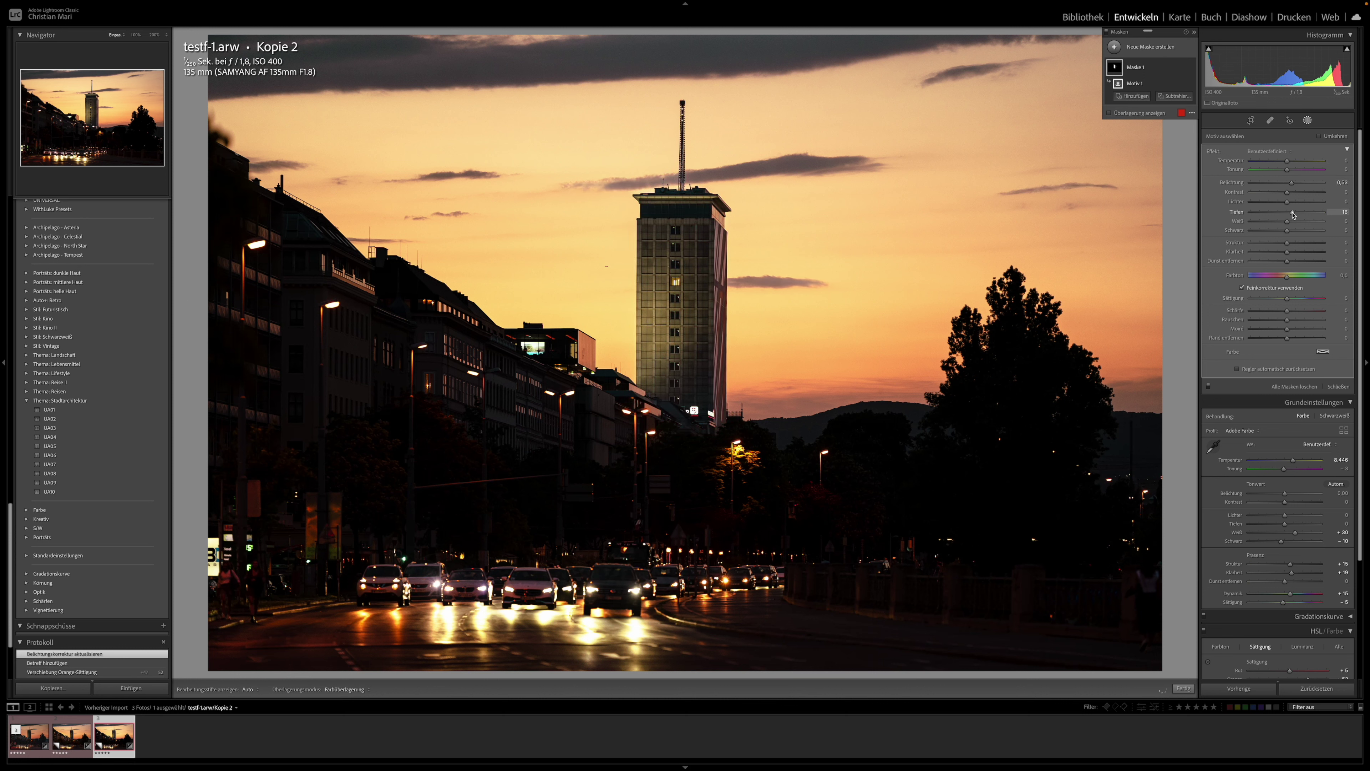
{"action": "left_click_drag", "start_coordinate": [1290, 214], "coordinate": [1297, 214]}
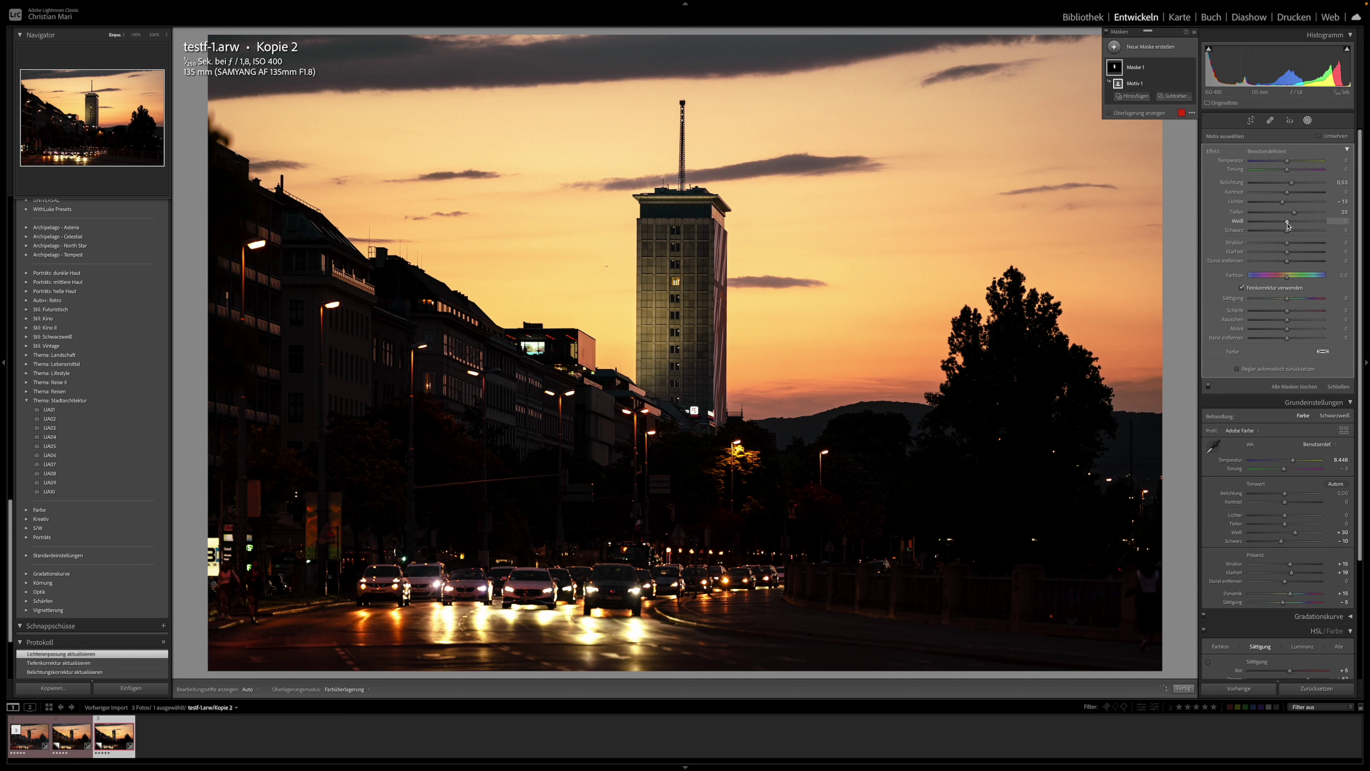
{"action": "left_click_drag", "start_coordinate": [1287, 231], "coordinate": [1282, 233]}
{"action": "left_click_drag", "start_coordinate": [1287, 226], "coordinate": [1293, 226]}
{"action": "left_click", "coordinate": [1115, 47]}
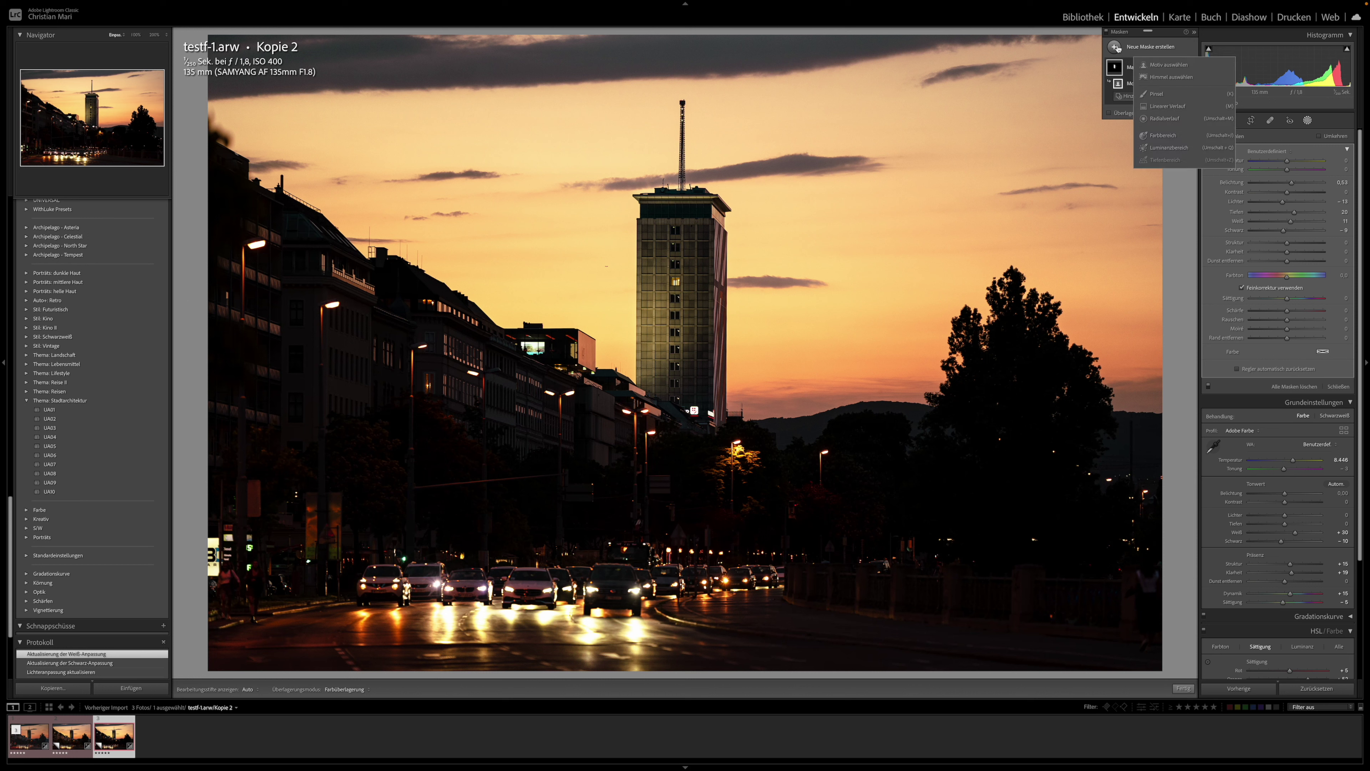
- Paint a new brush mask over the left buildings and the lower right area
{"action": "left_click", "coordinate": [1157, 94]}
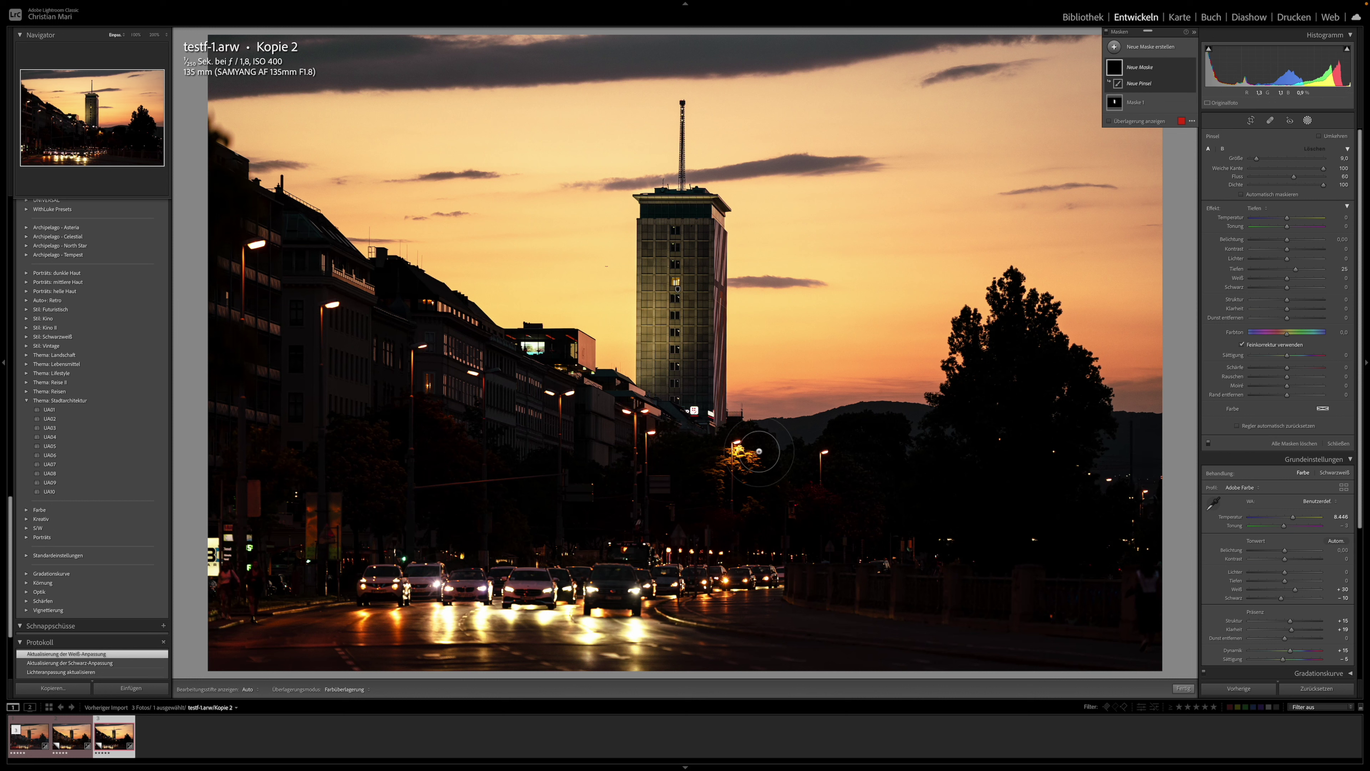
{"action": "scroll", "coordinate": [336, 419], "scroll_direction": "up", "scroll_amount": 2}
{"action": "scroll", "coordinate": [336, 419], "scroll_direction": "up", "scroll_amount": 2}
{"action": "left_click", "coordinate": [1109, 122]}
{"action": "key", "text": "h"}
{"action": "mouse_move", "coordinate": [282, 246]}
{"action": "left_mouse_down"}
{"action": "mouse_move", "coordinate": [362, 405]}
{"action": "mouse_move", "coordinate": [497, 473]}
{"action": "mouse_move", "coordinate": [737, 480]}
{"action": "mouse_move", "coordinate": [956, 454]}
{"action": "mouse_move", "coordinate": [817, 561]}
{"action": "mouse_move", "coordinate": [874, 580]}
{"action": "mouse_move", "coordinate": [1154, 597]}
{"action": "mouse_move", "coordinate": [948, 553]}
{"action": "mouse_move", "coordinate": [1132, 520]}
{"action": "mouse_move", "coordinate": [1077, 438]}
{"action": "mouse_move", "coordinate": [1027, 397]}
{"action": "mouse_move", "coordinate": [1009, 337]}
{"action": "mouse_move", "coordinate": [972, 383]}
{"action": "mouse_move", "coordinate": [1165, 440]}
{"action": "mouse_move", "coordinate": [1107, 627]}
{"action": "mouse_move", "coordinate": [948, 642]}
{"action": "mouse_move", "coordinate": [911, 617]}
{"action": "mouse_move", "coordinate": [871, 539]}
{"action": "mouse_move", "coordinate": [916, 452]}
{"action": "mouse_move", "coordinate": [825, 443]}
{"action": "mouse_move", "coordinate": [758, 481]}
{"action": "mouse_move", "coordinate": [340, 505]}
{"action": "mouse_move", "coordinate": [227, 534]}
{"action": "mouse_move", "coordinate": [246, 494]}
{"action": "mouse_move", "coordinate": [227, 172]}
{"action": "mouse_move", "coordinate": [243, 216]}
{"action": "mouse_move", "coordinate": [323, 240]}
{"action": "mouse_move", "coordinate": [519, 371]}
{"action": "mouse_move", "coordinate": [545, 367]}
{"action": "mouse_move", "coordinate": [609, 404]}
{"action": "left_mouse_up"}
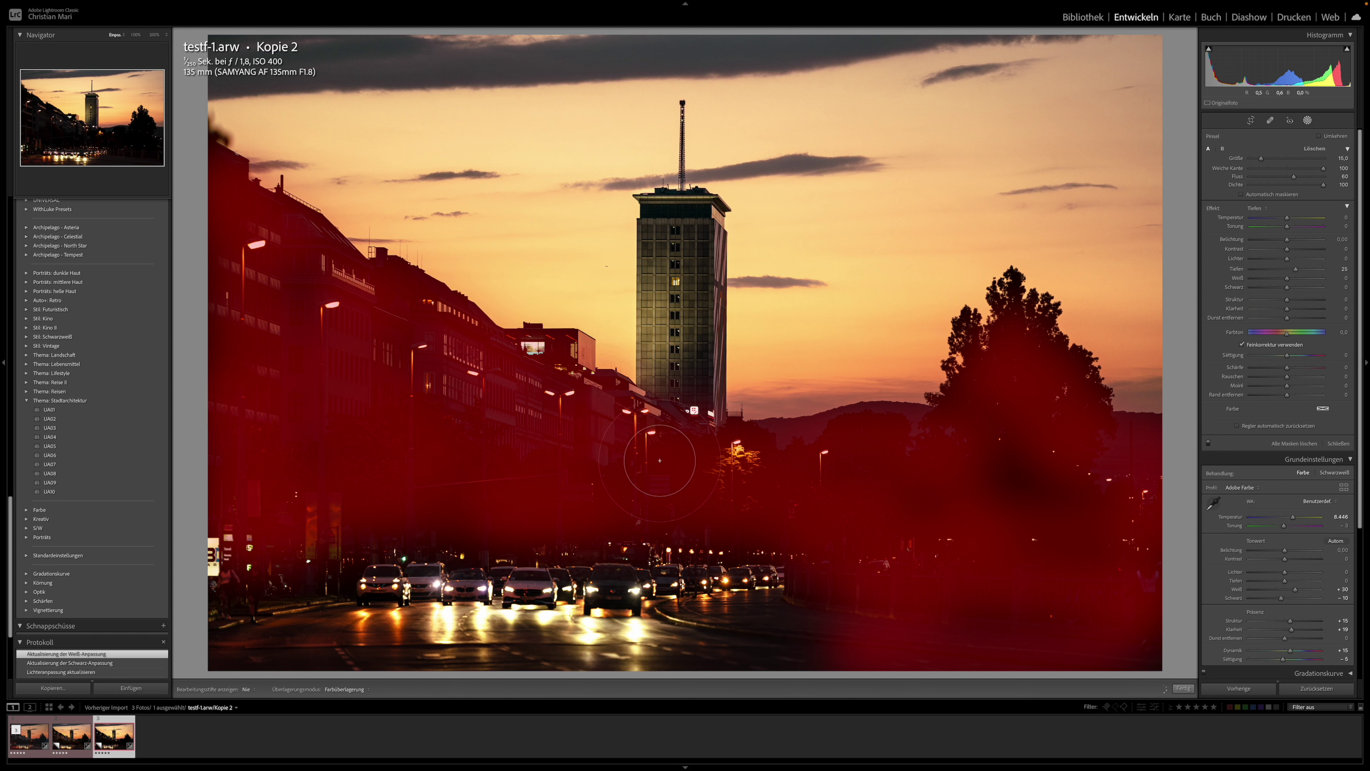
{"action": "mouse_move", "coordinate": [1030, 475]}
{"action": "left_mouse_down"}
{"action": "mouse_move", "coordinate": [1124, 533]}
{"action": "mouse_move", "coordinate": [982, 620]}
{"action": "mouse_move", "coordinate": [1143, 626]}
{"action": "mouse_move", "coordinate": [1147, 498]}
{"action": "mouse_move", "coordinate": [275, 428]}
{"action": "left_mouse_up"}
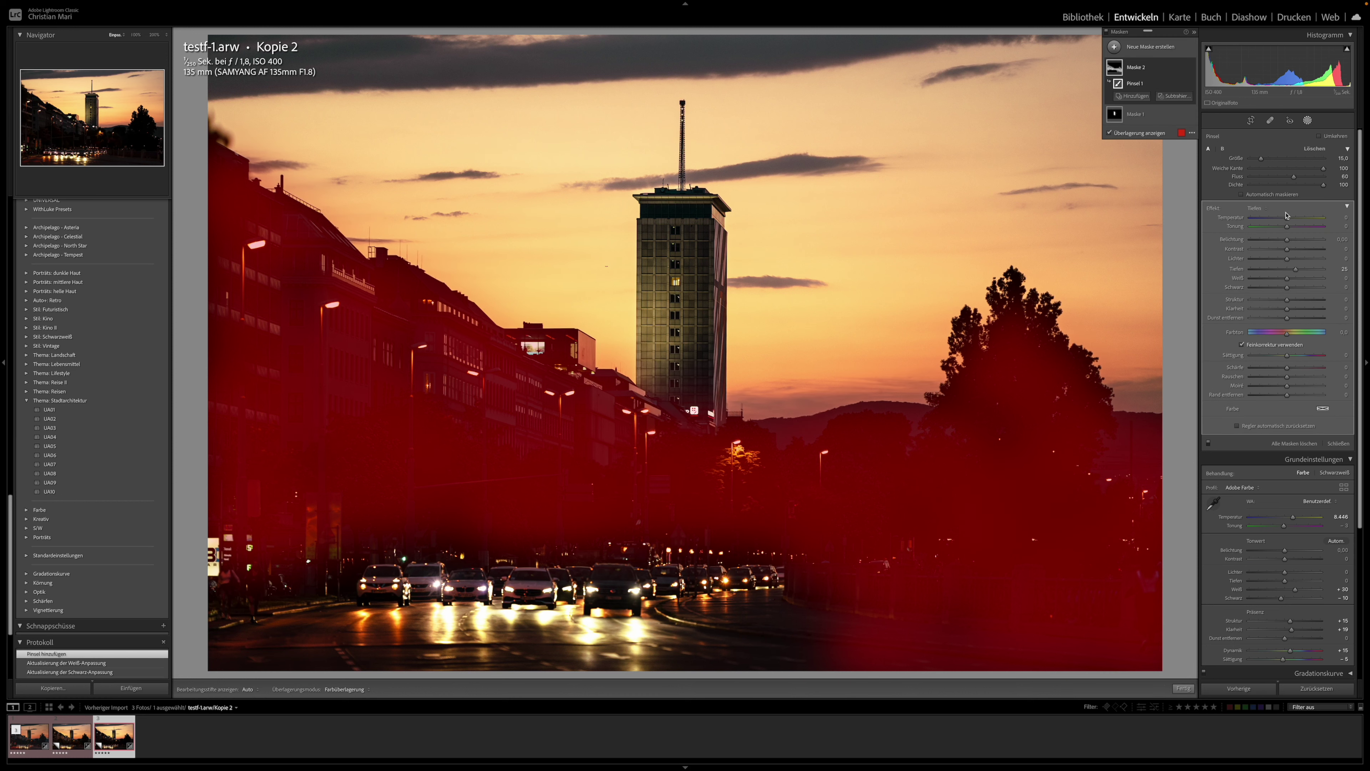
{"action": "left_click", "coordinate": [1107, 133]}
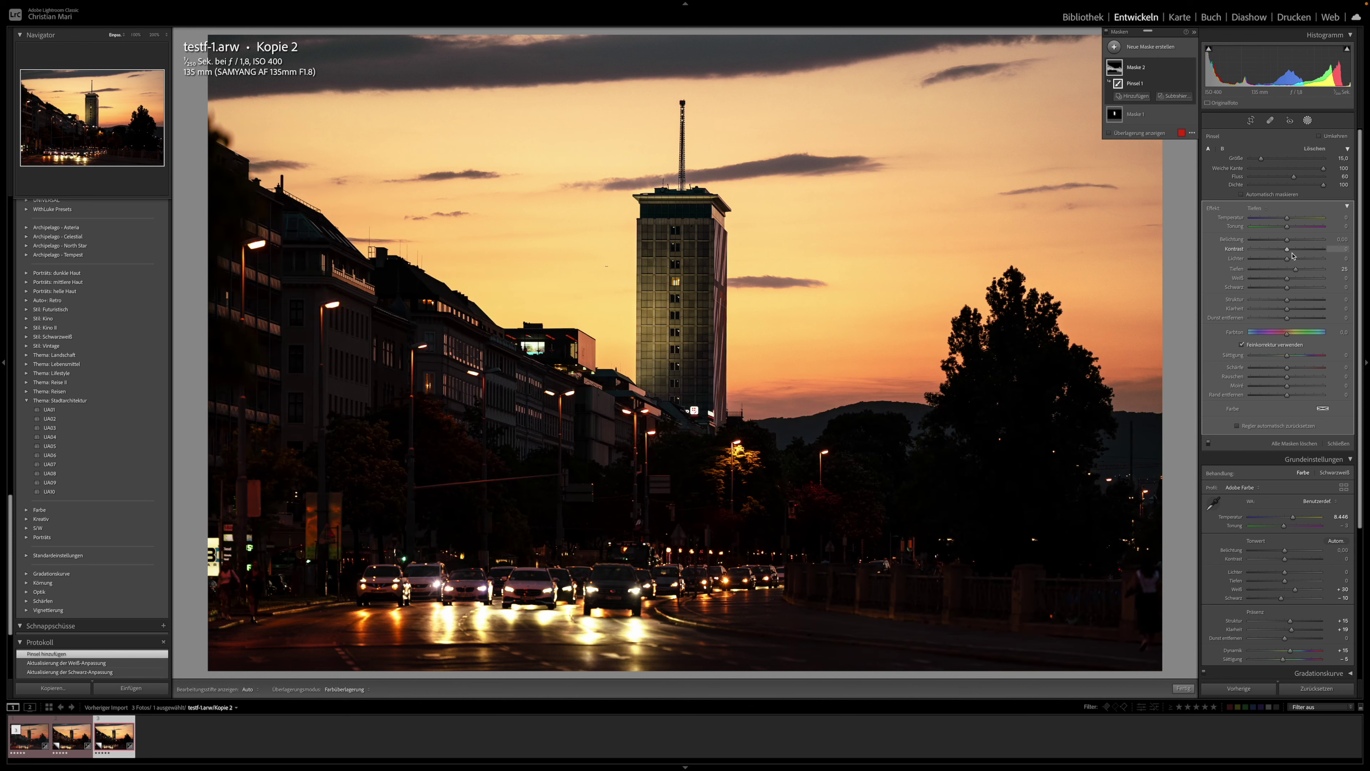
- Set the brush mask's Exposure to 1.06, Shadows to 39, and Temperature near neutral
{"action": "left_click_drag", "start_coordinate": [1287, 240], "coordinate": [1324, 240]}
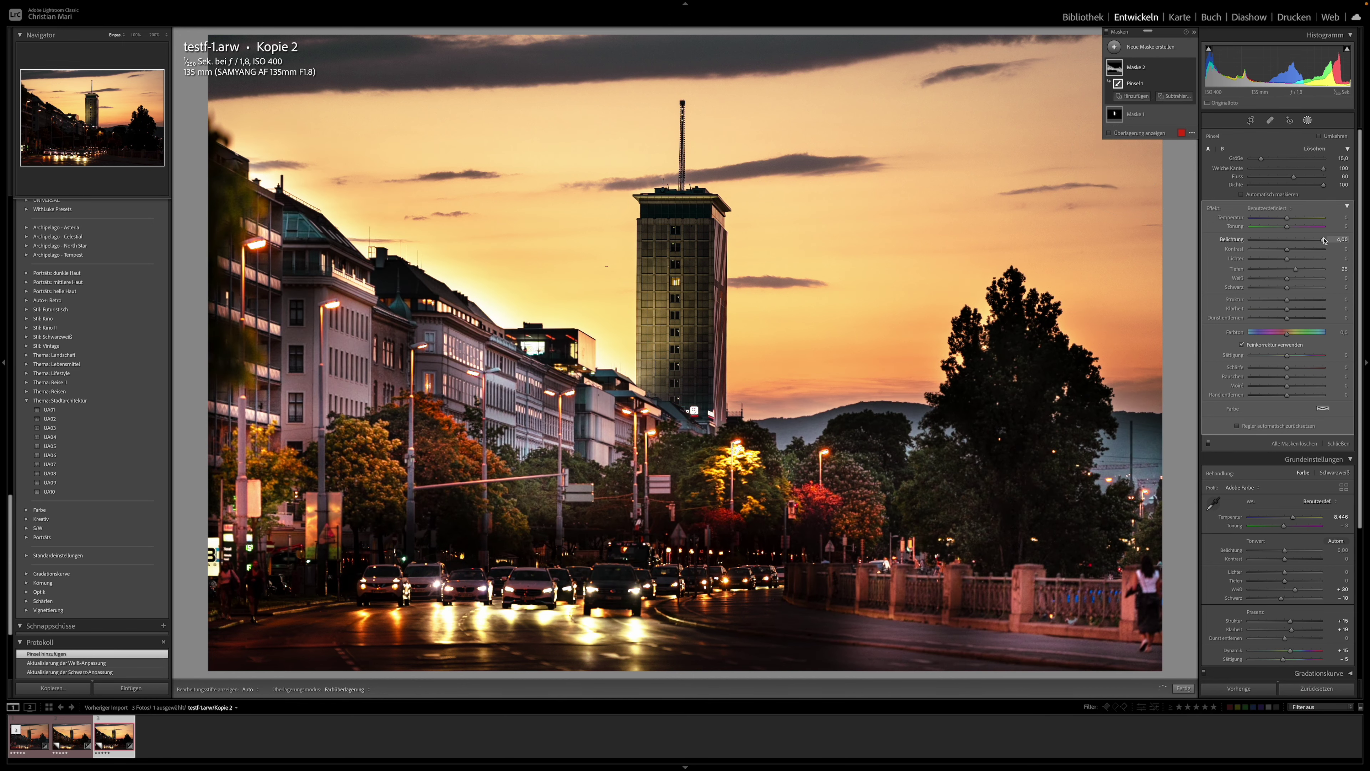
{"action": "left_click_drag", "start_coordinate": [1324, 241], "coordinate": [1297, 241]}
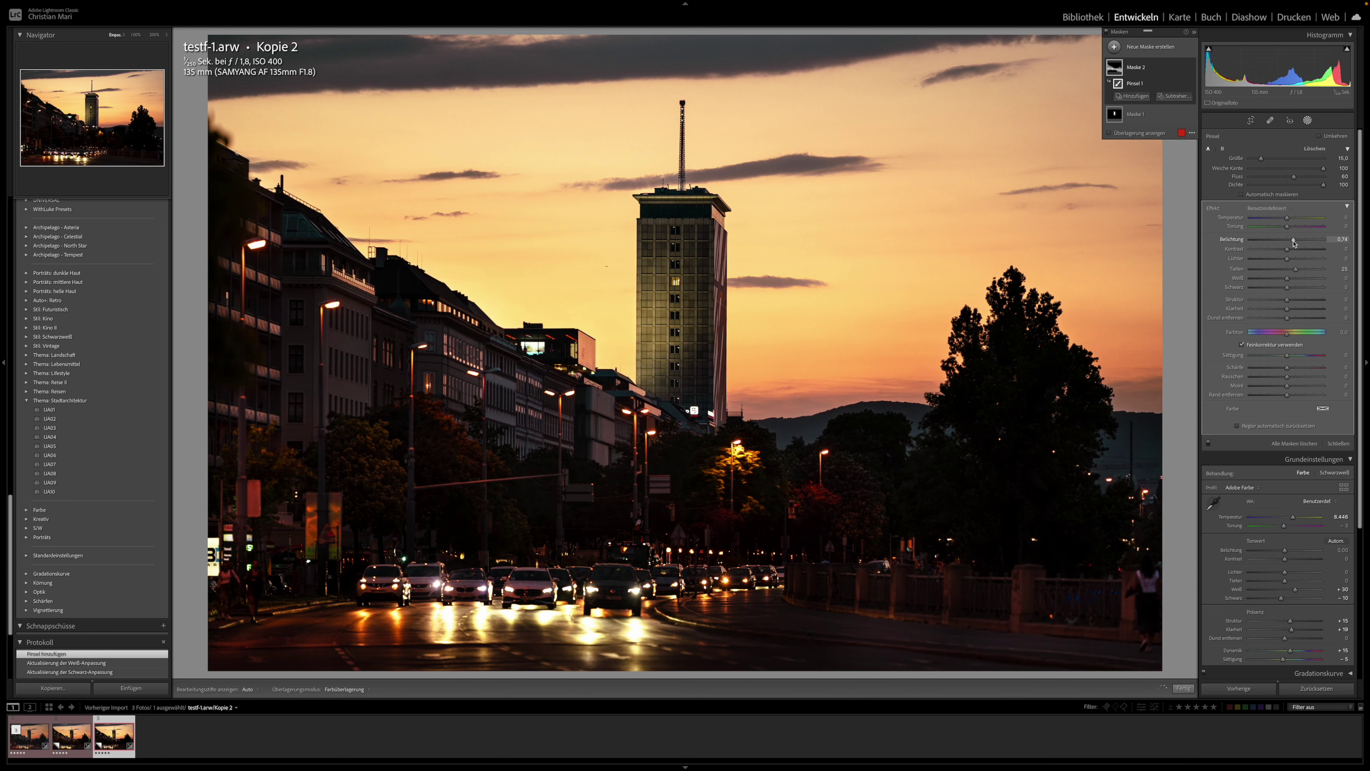
{"action": "left_click", "coordinate": [1302, 270]}
{"action": "left_click_drag", "start_coordinate": [1299, 241], "coordinate": [1300, 244]}
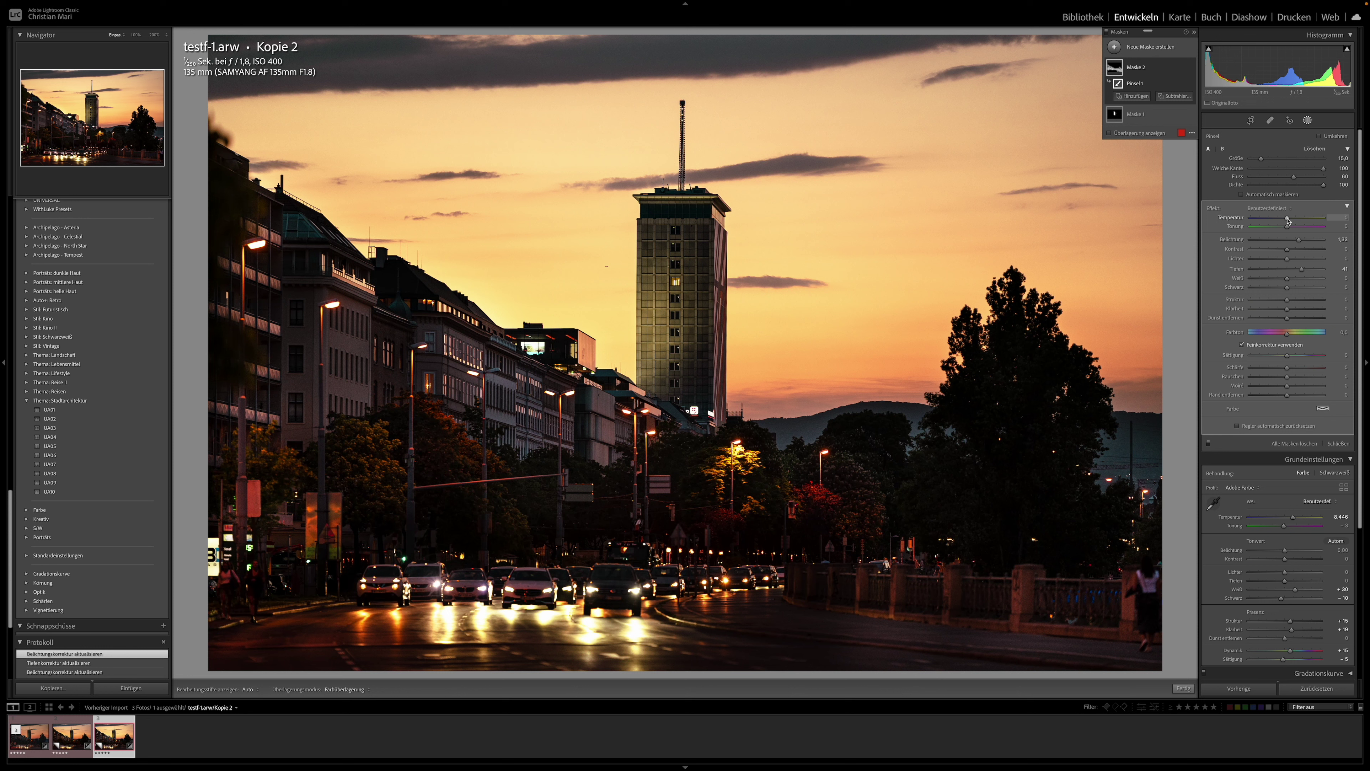
{"action": "left_click_drag", "start_coordinate": [1295, 220], "coordinate": [1265, 222]}
{"action": "left_click_drag", "start_coordinate": [1263, 221], "coordinate": [1298, 222]}
- Set brush mask Highlights to -23, raise Blacks, show shadow clipping, and set Exposure 1.19
{"action": "left_click_drag", "start_coordinate": [1275, 261], "coordinate": [1279, 261]}
{"action": "left_click_drag", "start_coordinate": [1287, 289], "coordinate": [1292, 290]}
{"action": "mouse_move", "coordinate": [765, 318]}
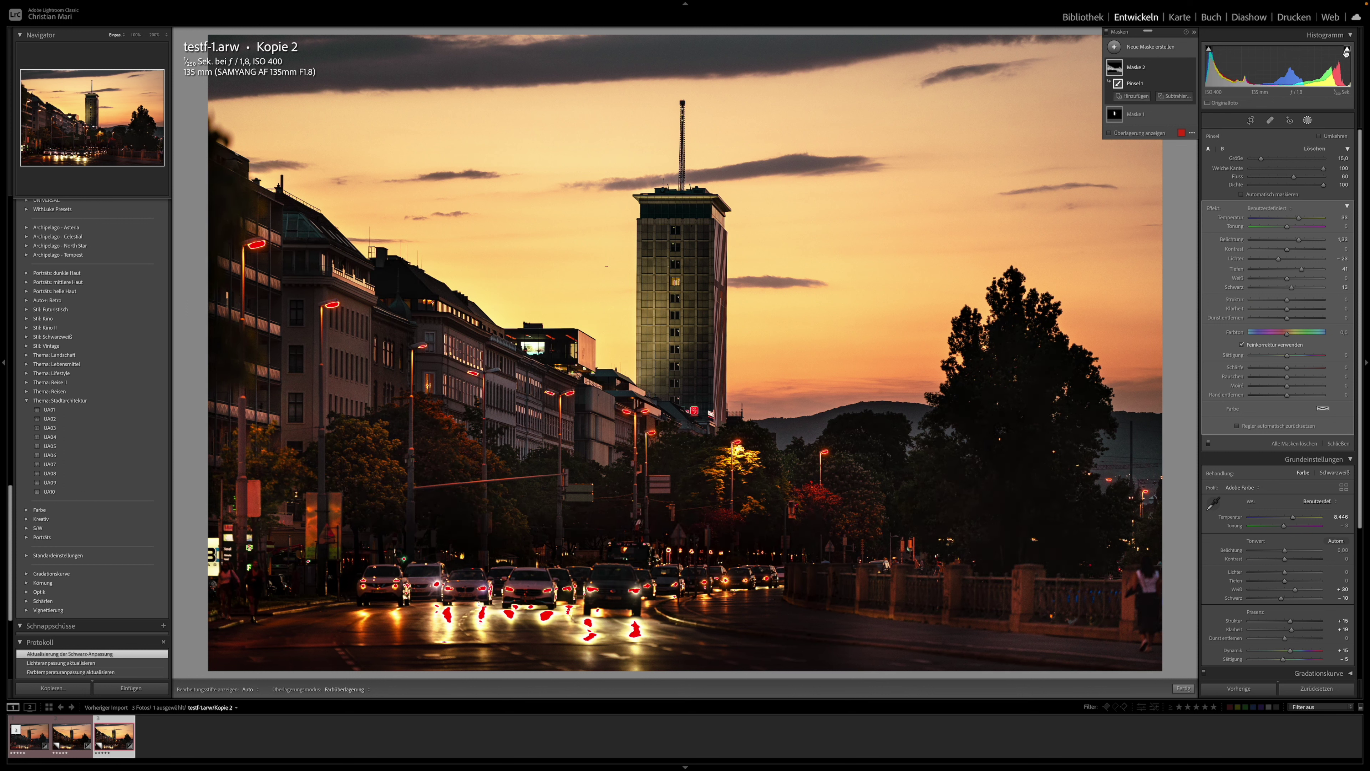
{"action": "left_click", "coordinate": [1209, 49]}
{"action": "left_click_drag", "start_coordinate": [1299, 240], "coordinate": [1297, 241]}
- Add another brush mask with Shadows reduced to 21
{"action": "left_click", "coordinate": [1113, 48]}
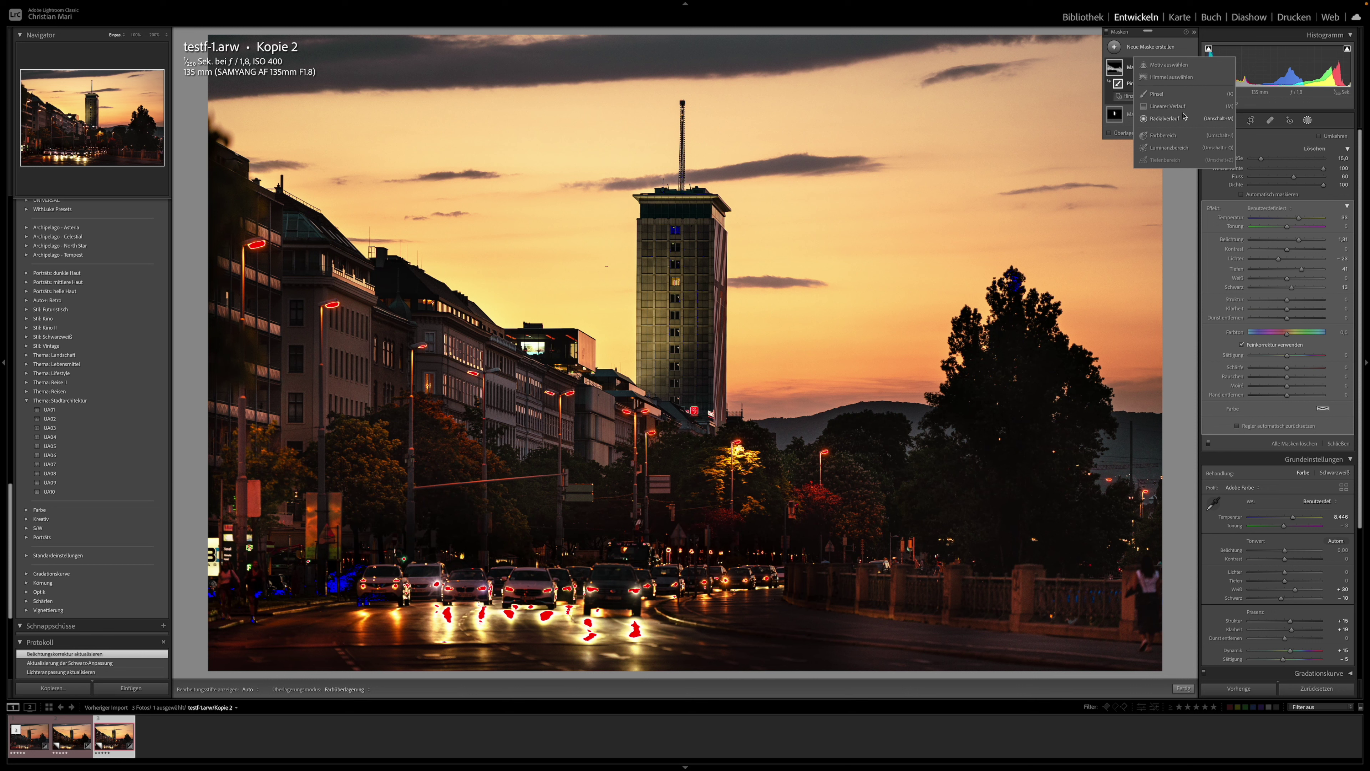
{"action": "left_click", "coordinate": [1157, 95]}
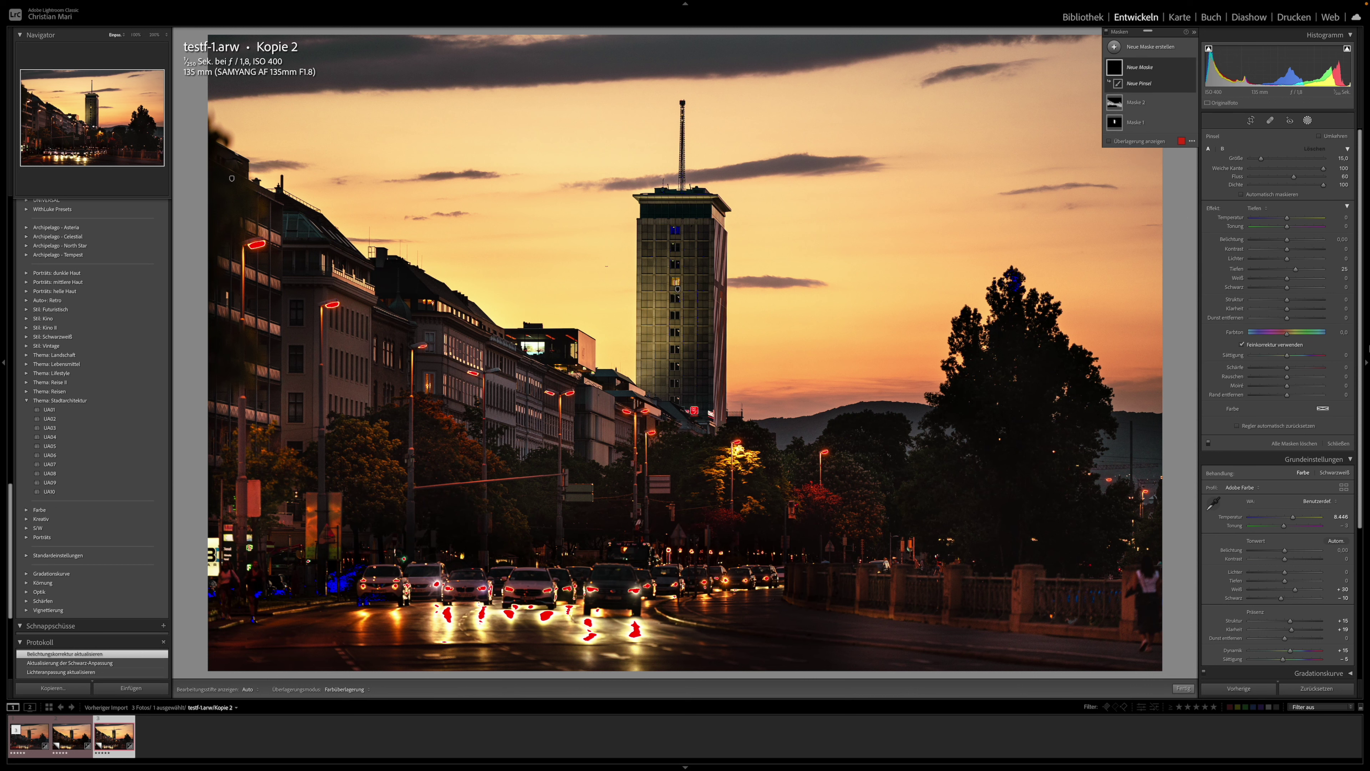
{"action": "left_click_drag", "start_coordinate": [1295, 268], "coordinate": [1288, 270]}
- Paint the new brush mask over the road and car lights at the bottom
{"action": "key", "text": "h"}
{"action": "left_click_drag", "start_coordinate": [450, 620], "coordinate": [701, 632]}
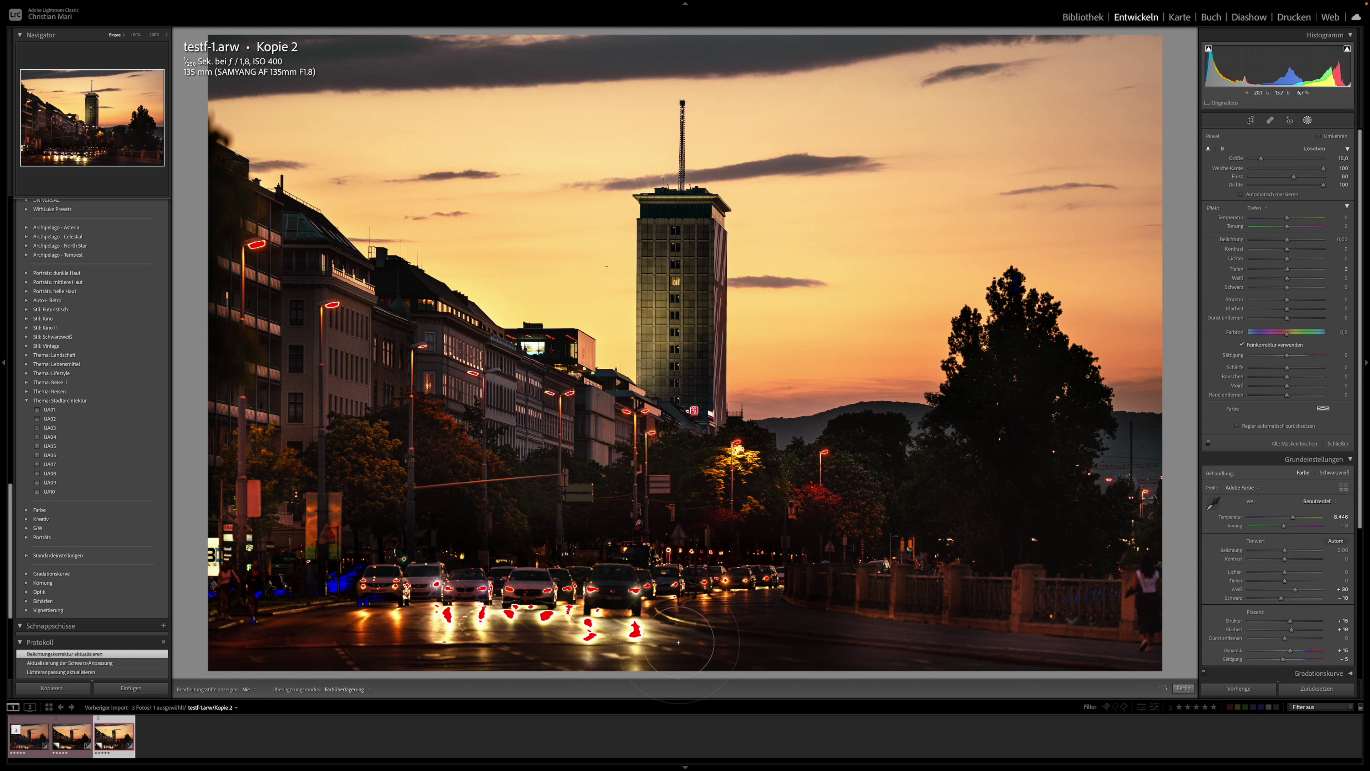
{"action": "key", "text": "h"}
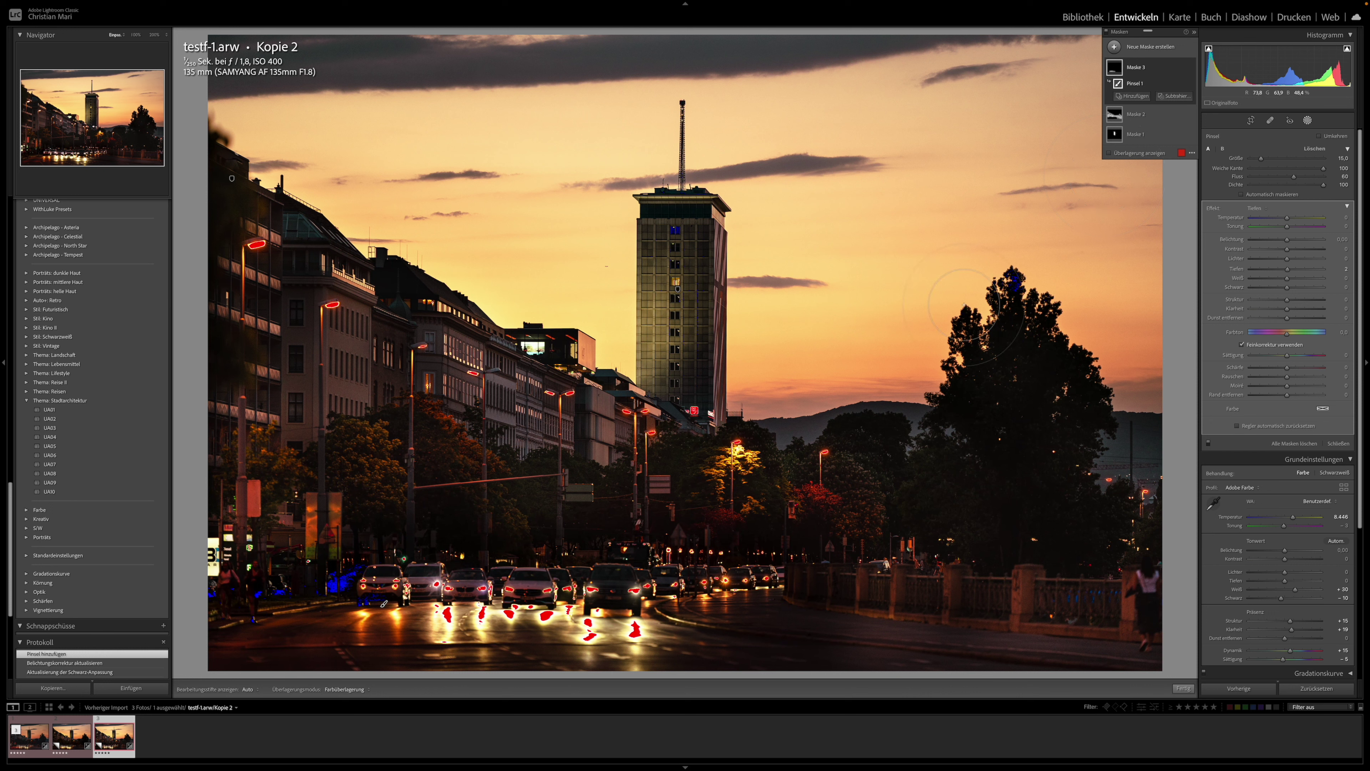
{"action": "key", "text": "h"}
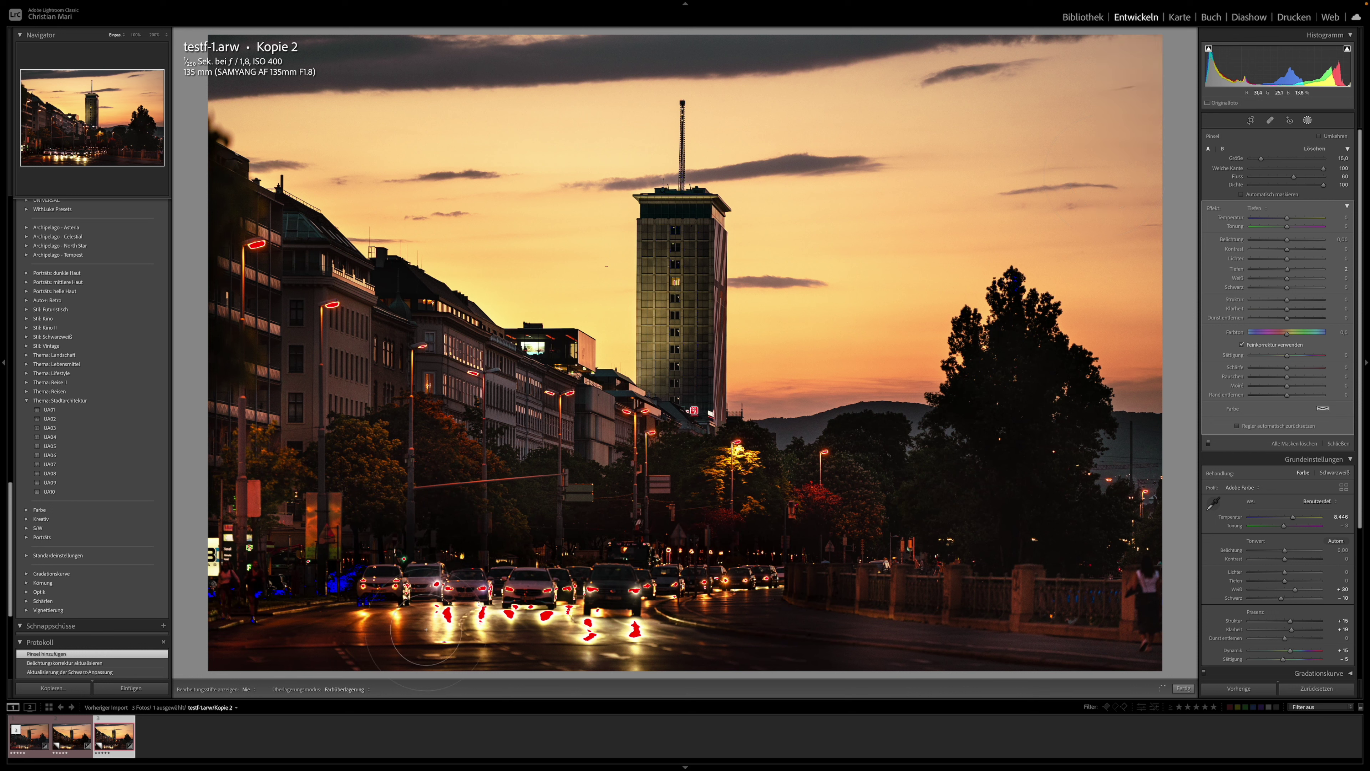
{"action": "key", "text": "h"}
{"action": "mouse_move", "coordinate": [1137, 134]}
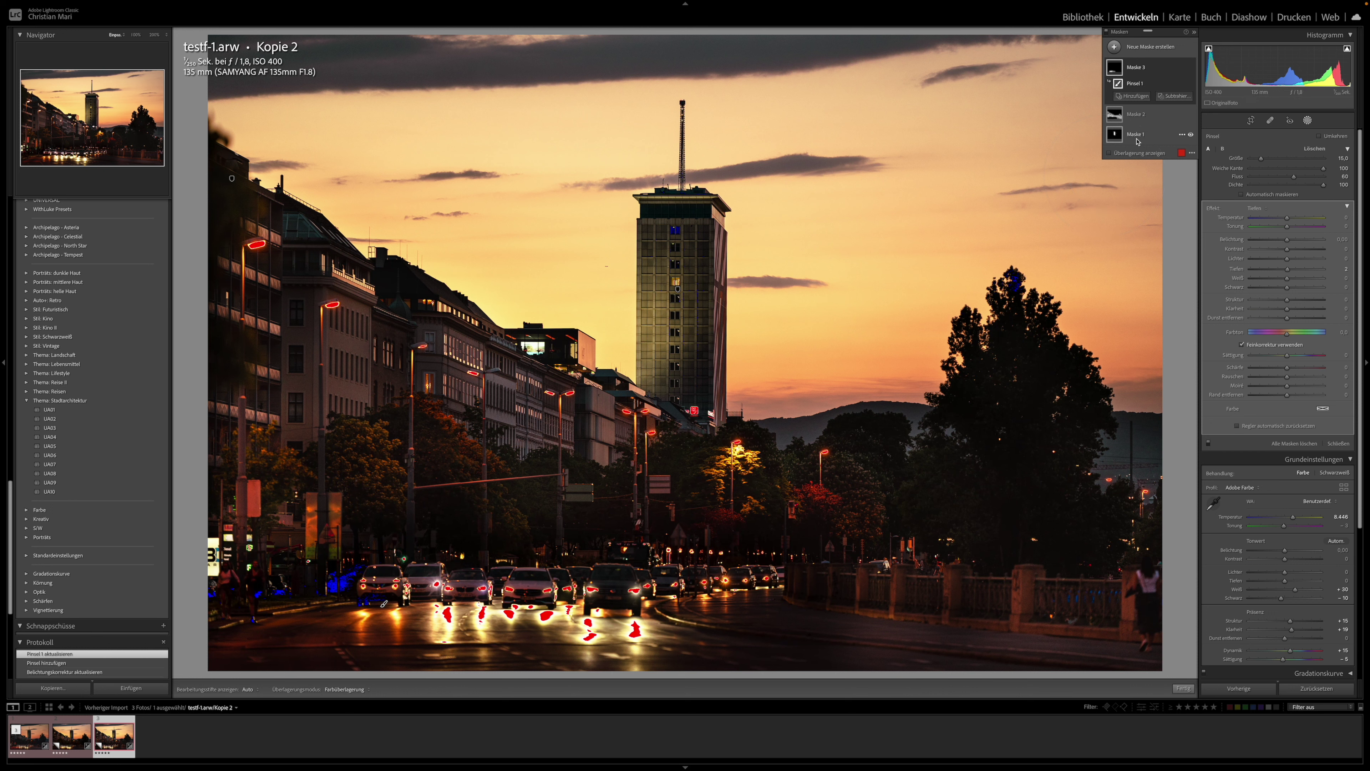
{"action": "left_click", "coordinate": [1109, 152]}
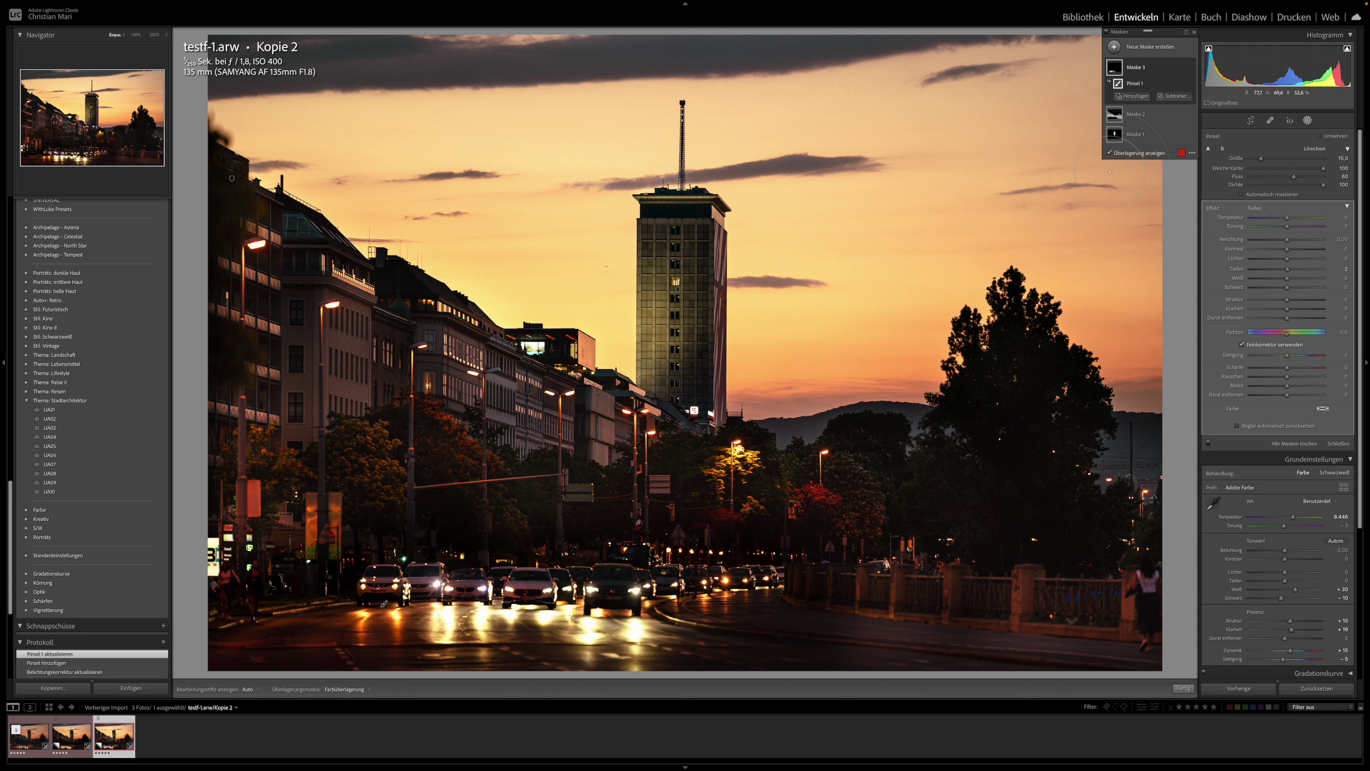
{"action": "key", "text": "h"}
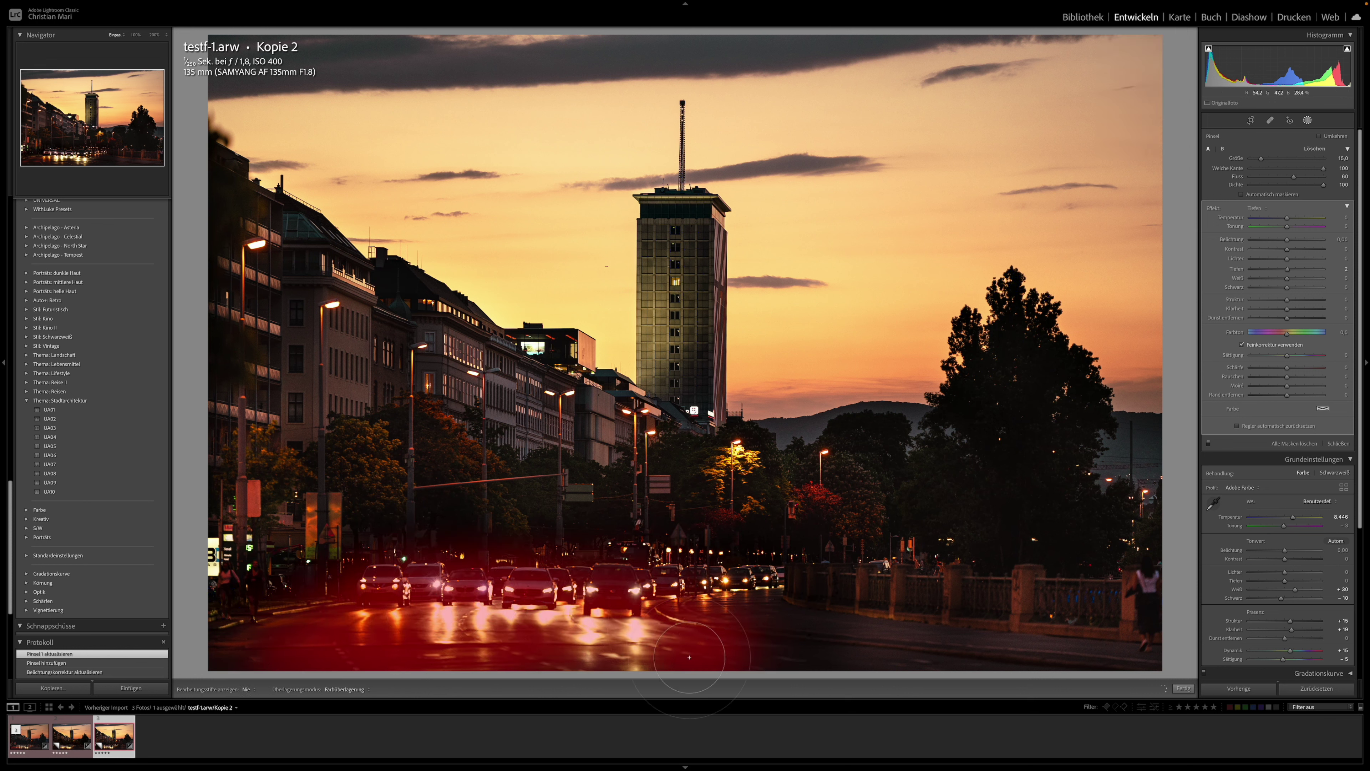
{"action": "key", "text": "h"}
{"action": "left_click", "coordinate": [459, 662]}
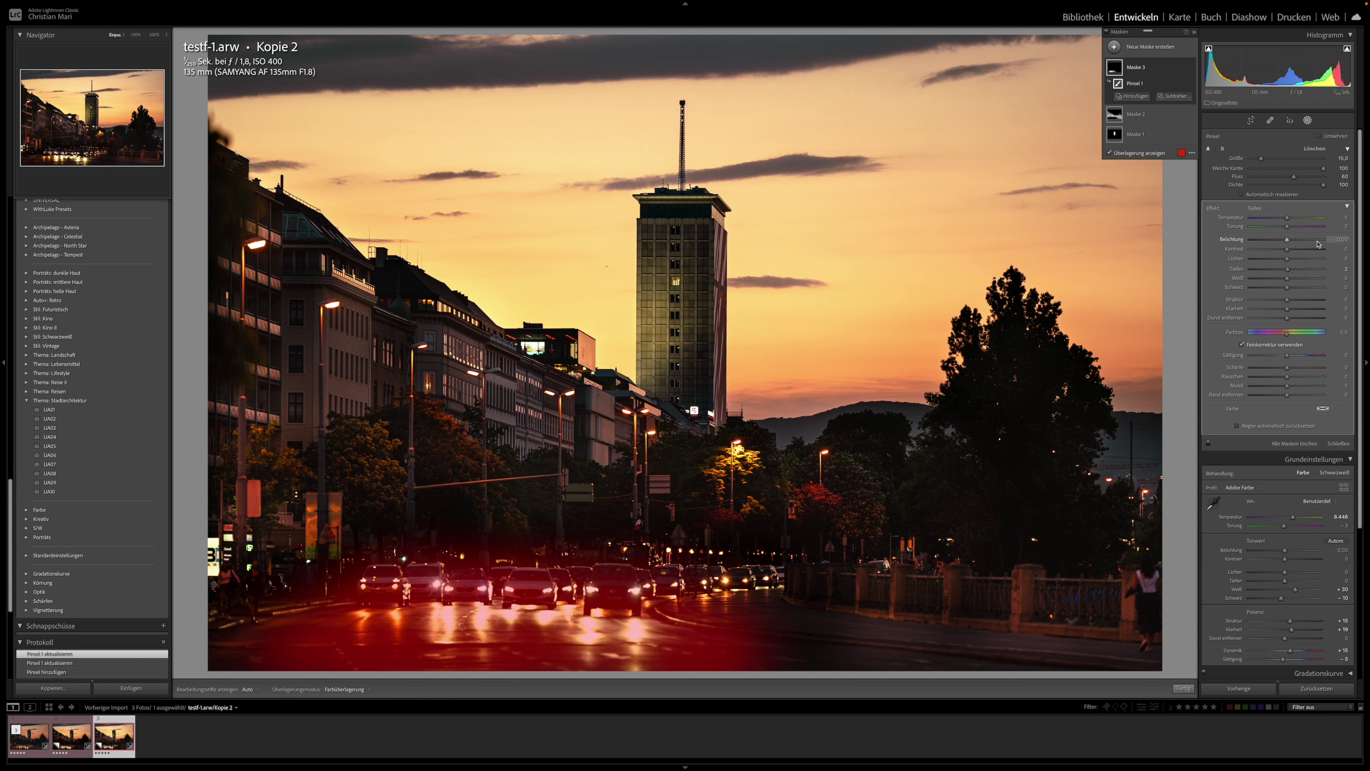
- Lower the road mask's contrast, raise clarity to 65 and exposure to 0.67
{"action": "key", "text": "o"}
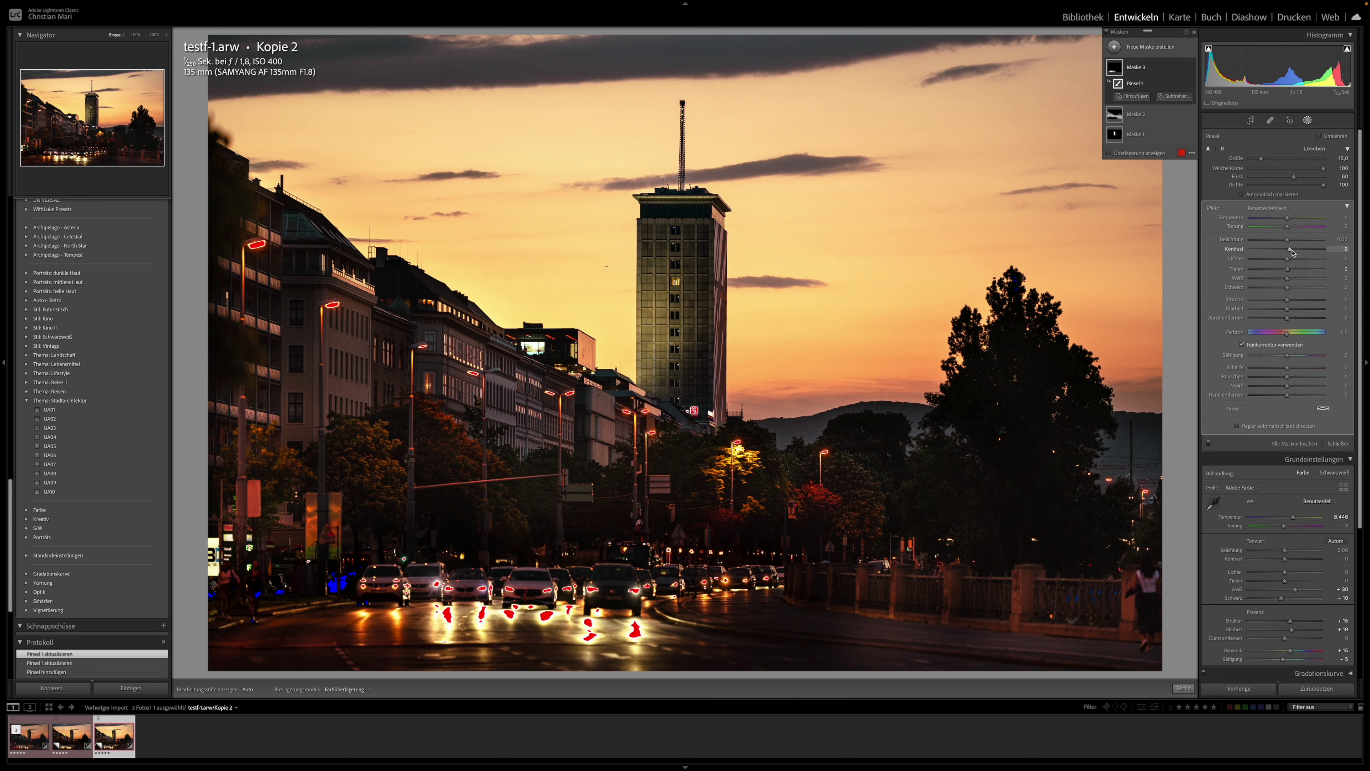
{"action": "left_click_drag", "start_coordinate": [1294, 253], "coordinate": [1306, 253]}
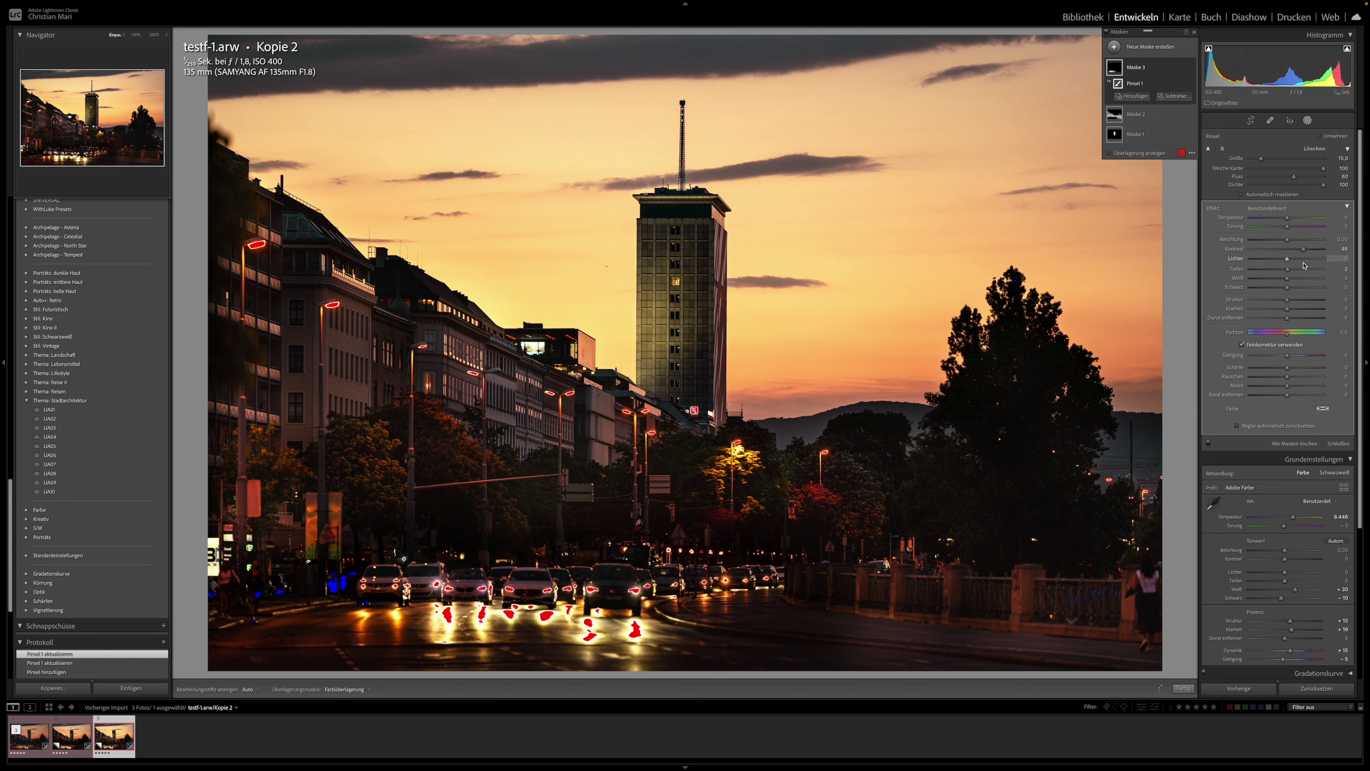
{"action": "key", "text": "o"}
{"action": "key", "text": "o"}
{"action": "left_click_drag", "start_coordinate": [1287, 309], "coordinate": [1311, 308]}
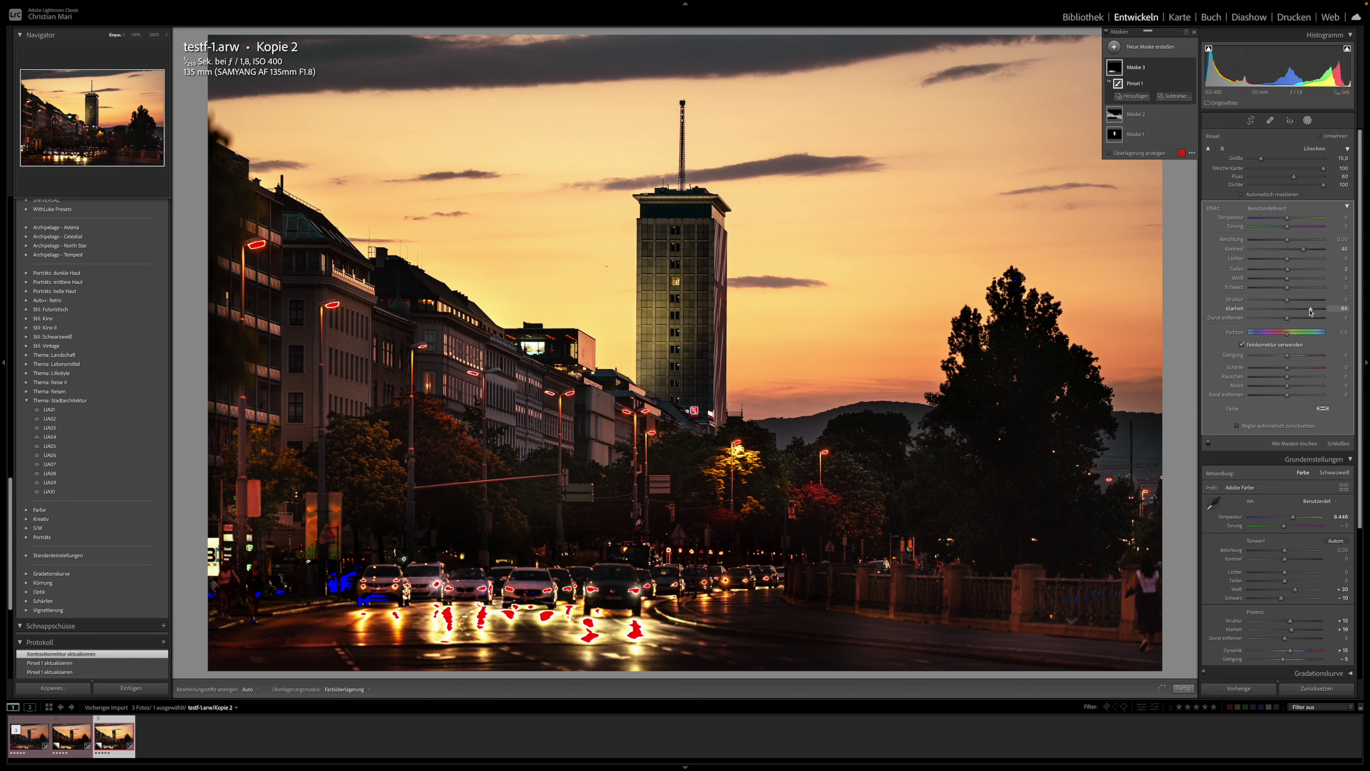
{"action": "key", "text": "o"}
{"action": "mouse_move", "coordinate": [1286, 239]}
{"action": "left_mouse_down"}
{"action": "mouse_move", "coordinate": [1272, 261]}
{"action": "mouse_move", "coordinate": [1293, 280]}
{"action": "mouse_move", "coordinate": [1291, 242]}
{"action": "left_mouse_up"}
{"action": "key", "text": "o"}
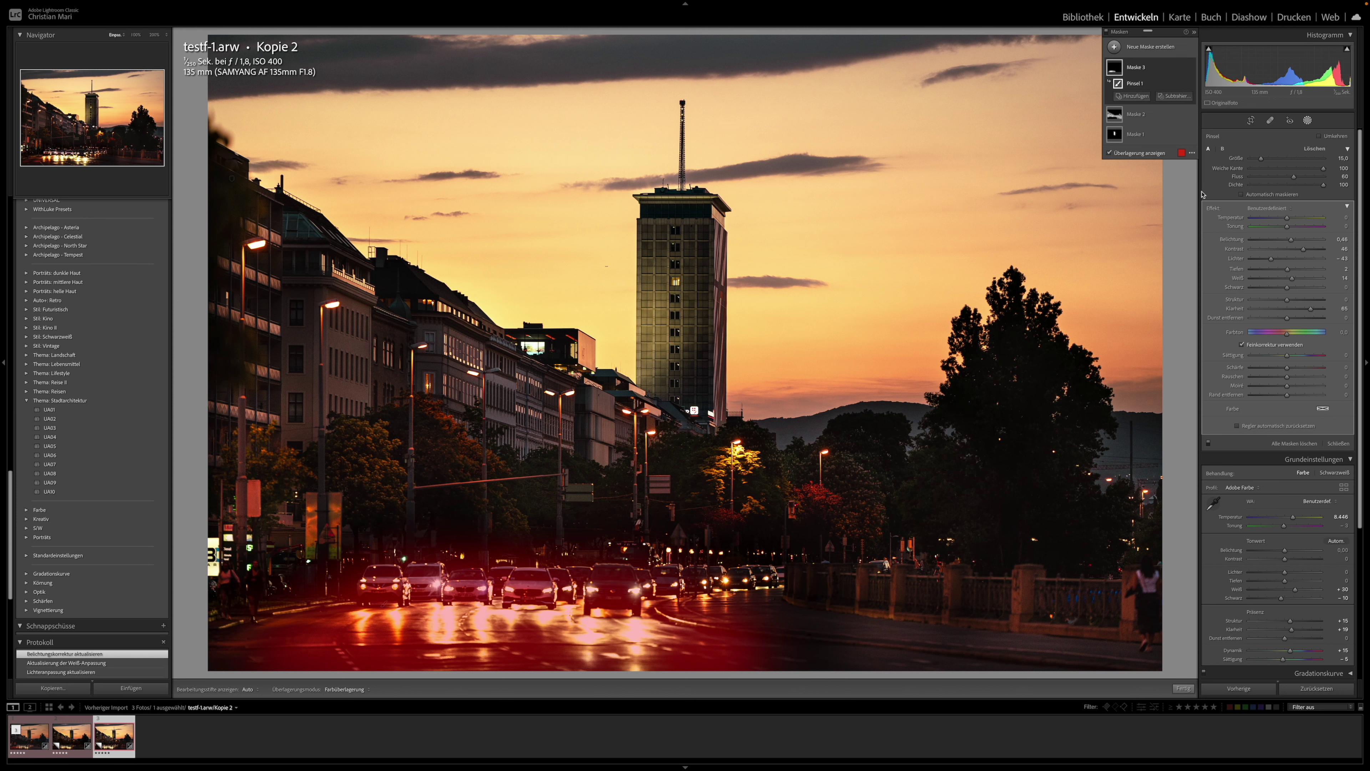
- With the overlay hidden, lift the road mask's highlights, adjust whites, and exit masking
{"action": "left_click", "coordinate": [1109, 152]}
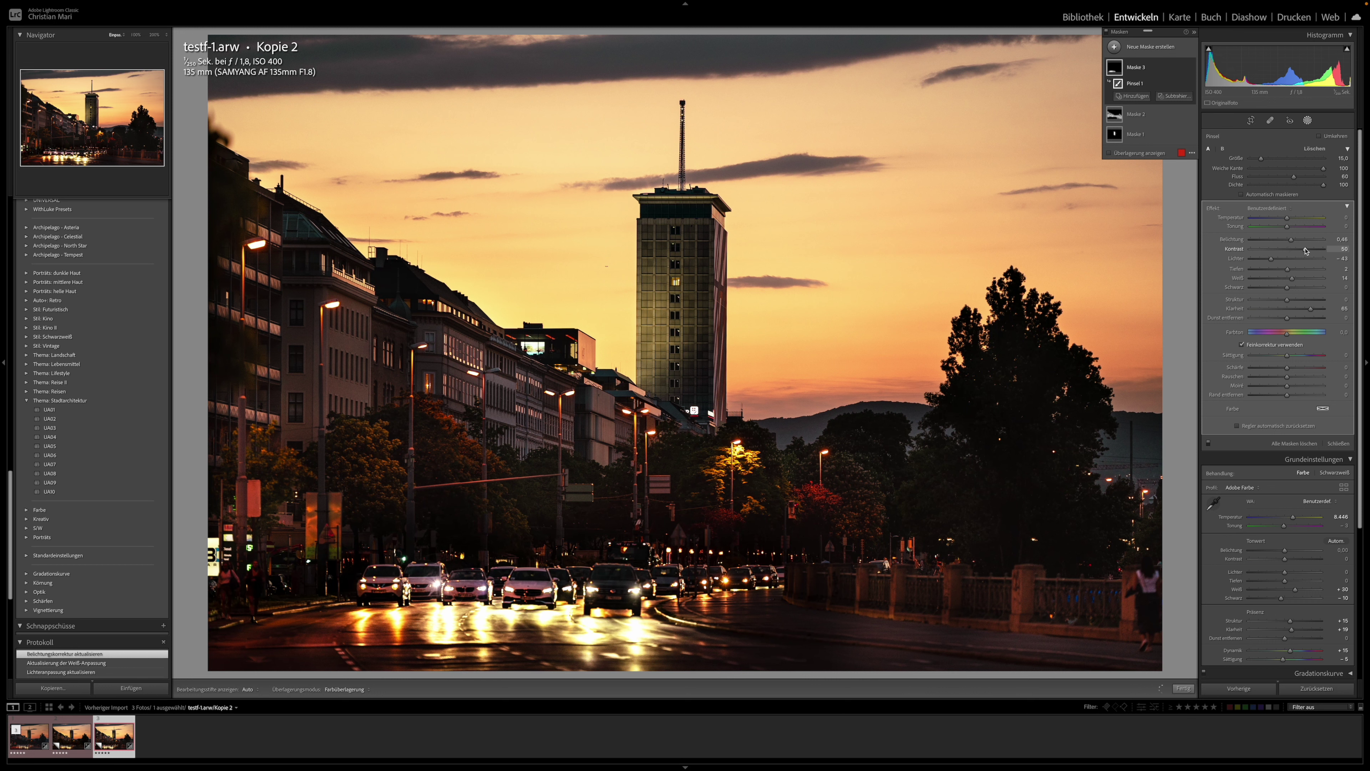
{"action": "left_click_drag", "start_coordinate": [1271, 259], "coordinate": [1299, 280]}
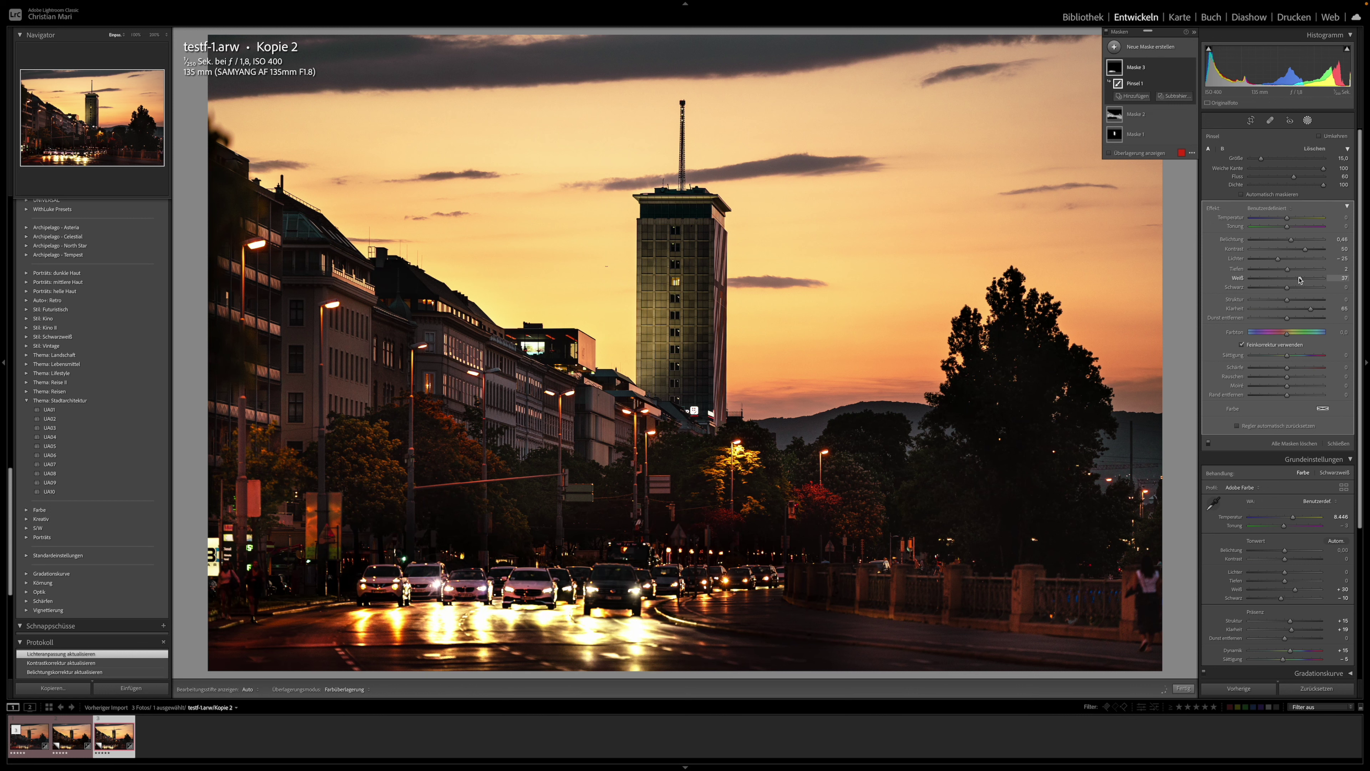
{"action": "left_click_drag", "start_coordinate": [1297, 280], "coordinate": [1296, 280]}
{"action": "left_click", "coordinate": [1339, 443]}
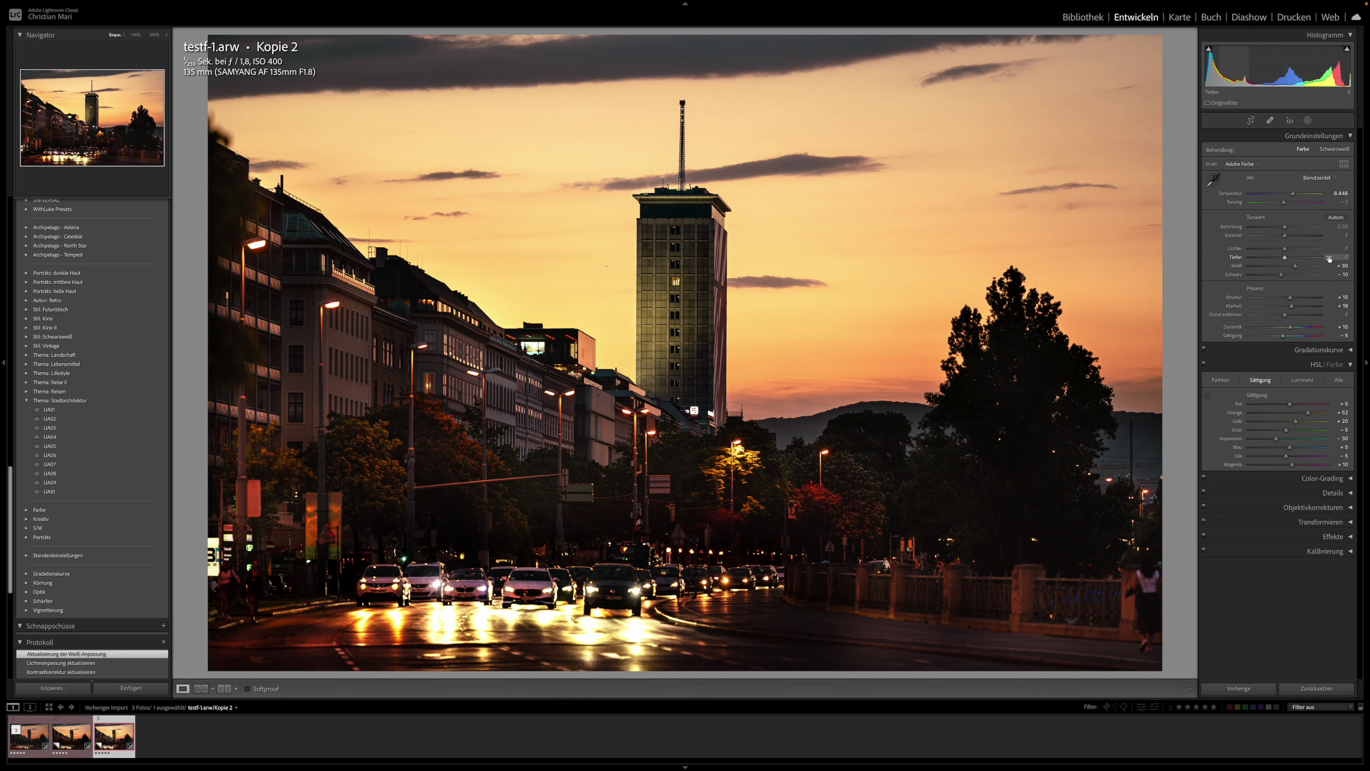
- Lower the overall exposure to -0.10
{"action": "left_click", "coordinate": [1285, 228]}
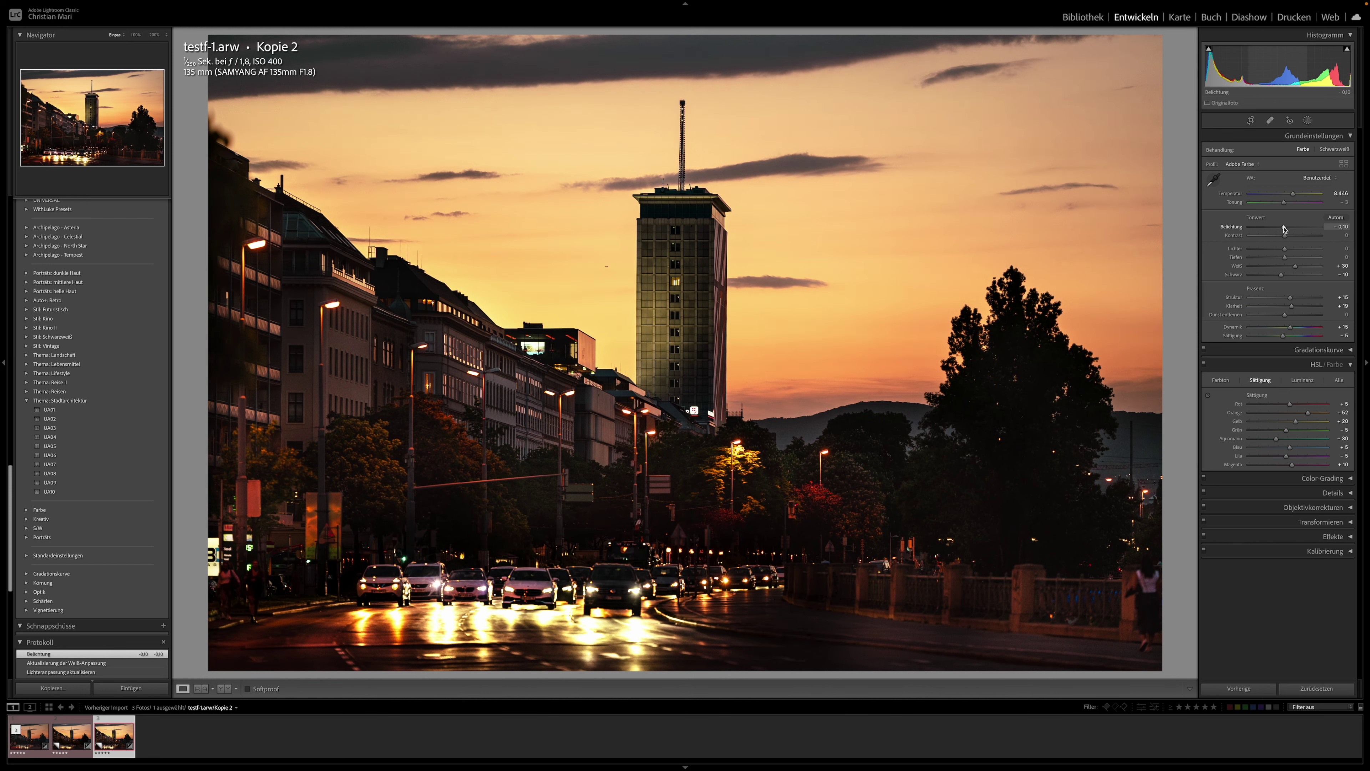
{"action": "left_click", "coordinate": [1349, 350]}
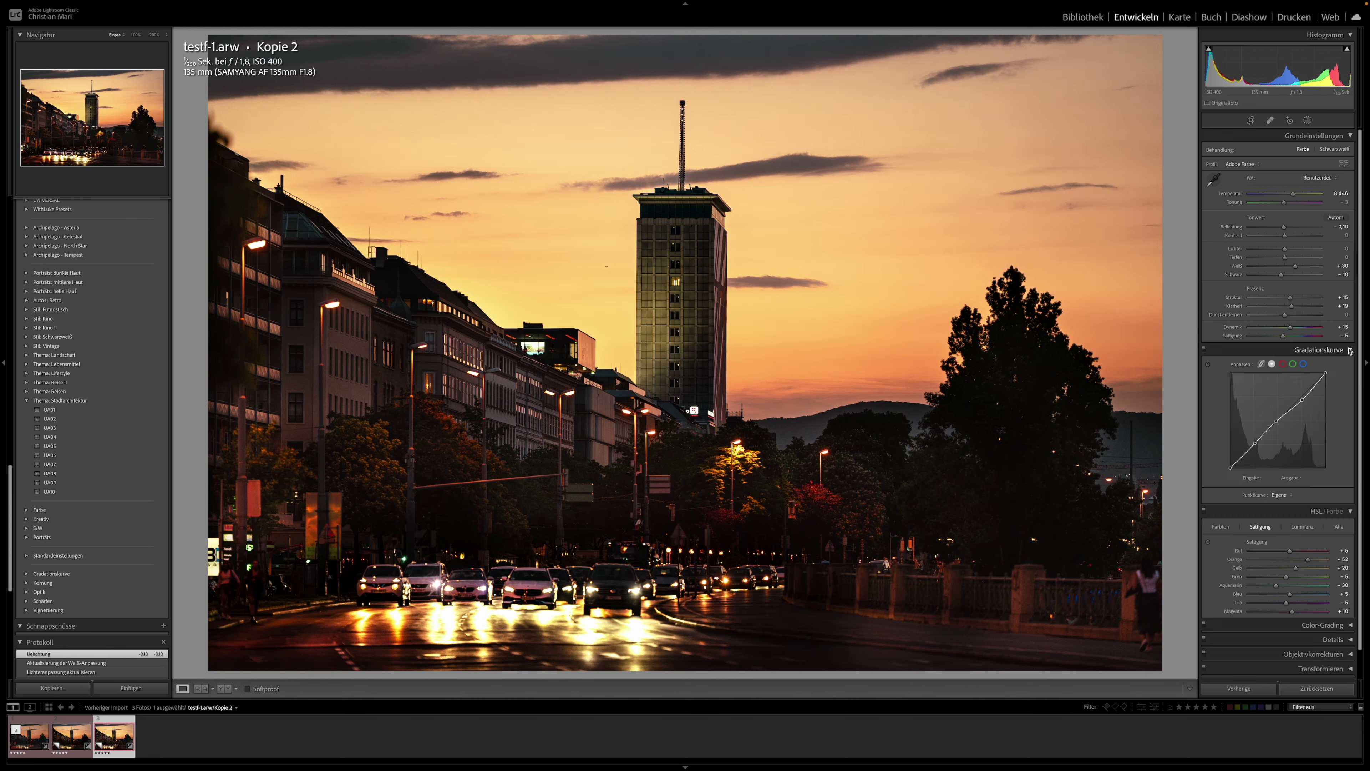
{"action": "left_click", "coordinate": [1349, 350]}
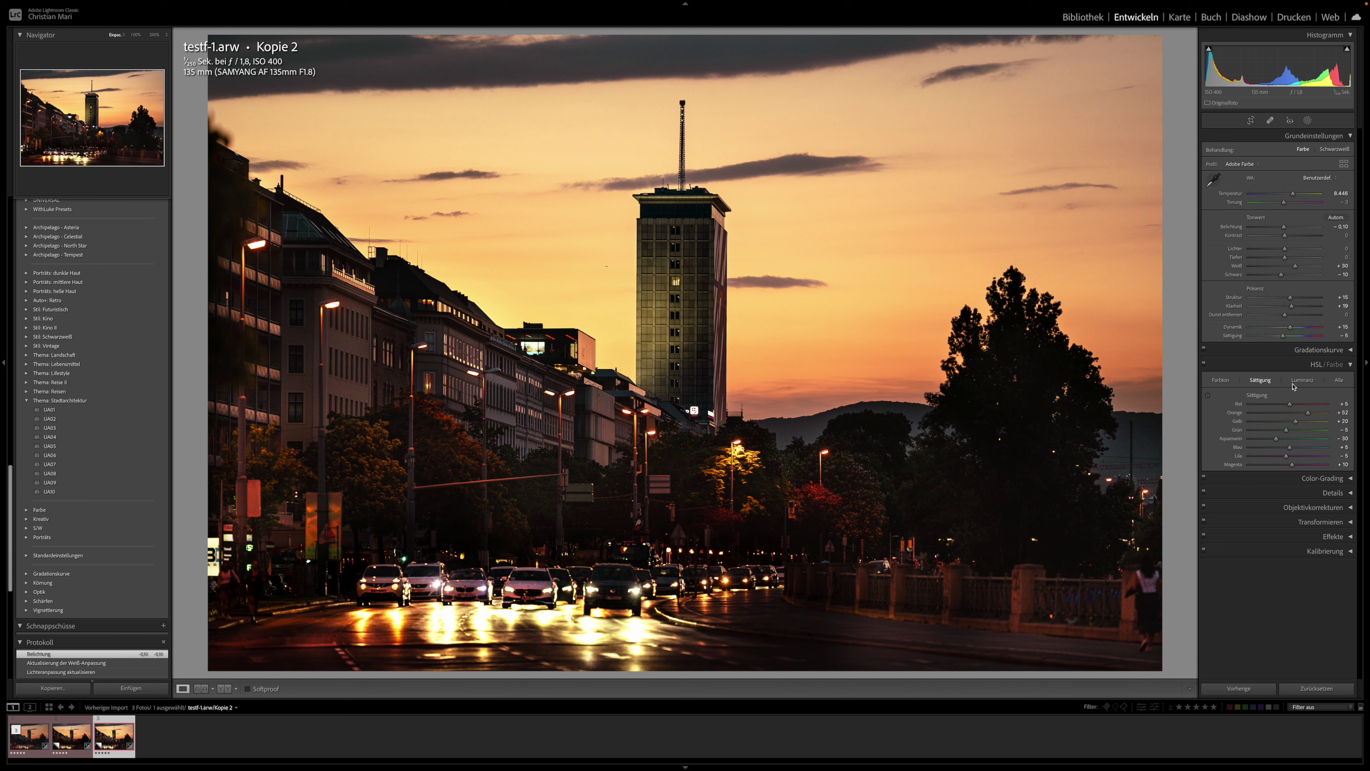
- Shift the sky's orange hue slightly toward red with the targeted HSL hue tool
{"action": "left_click", "coordinate": [1220, 380]}
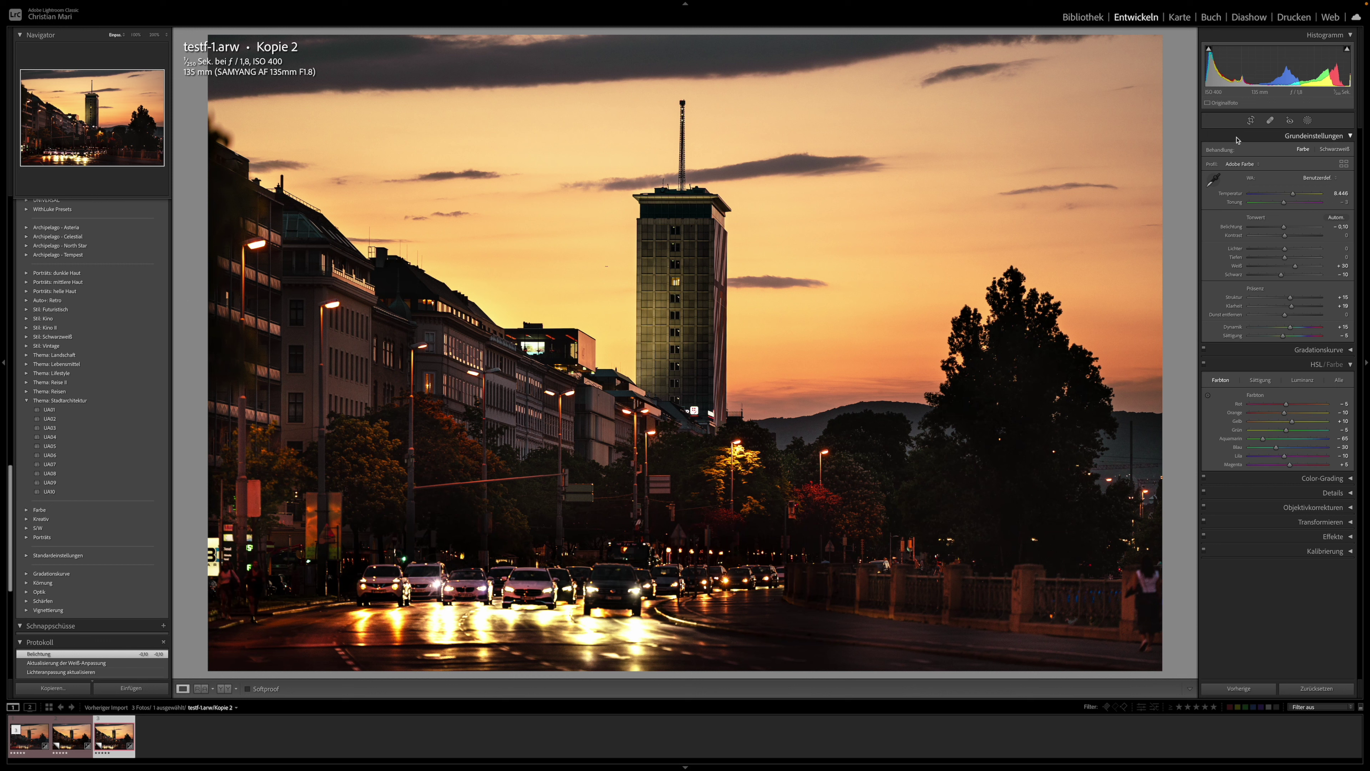
{"action": "left_click", "coordinate": [1208, 394]}
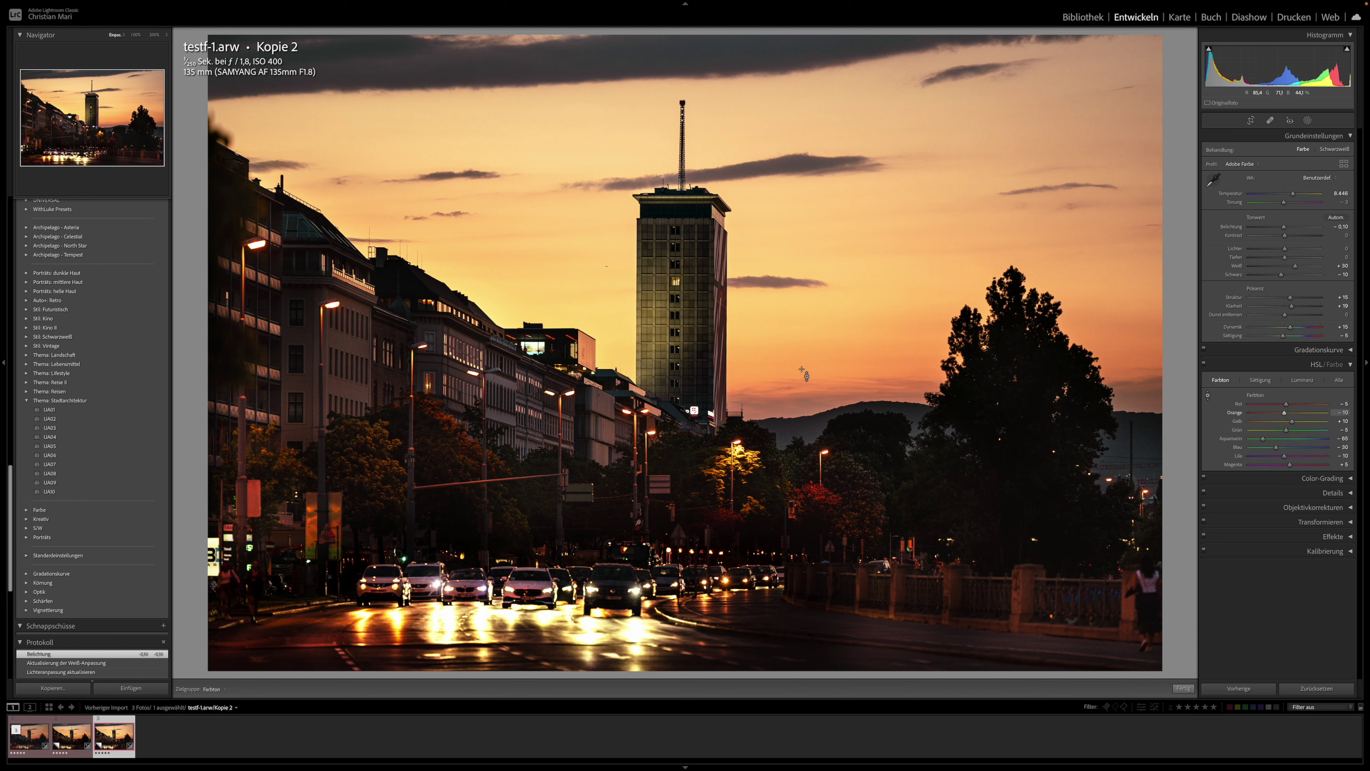
{"action": "left_click_drag", "start_coordinate": [804, 374], "coordinate": [804, 421]}
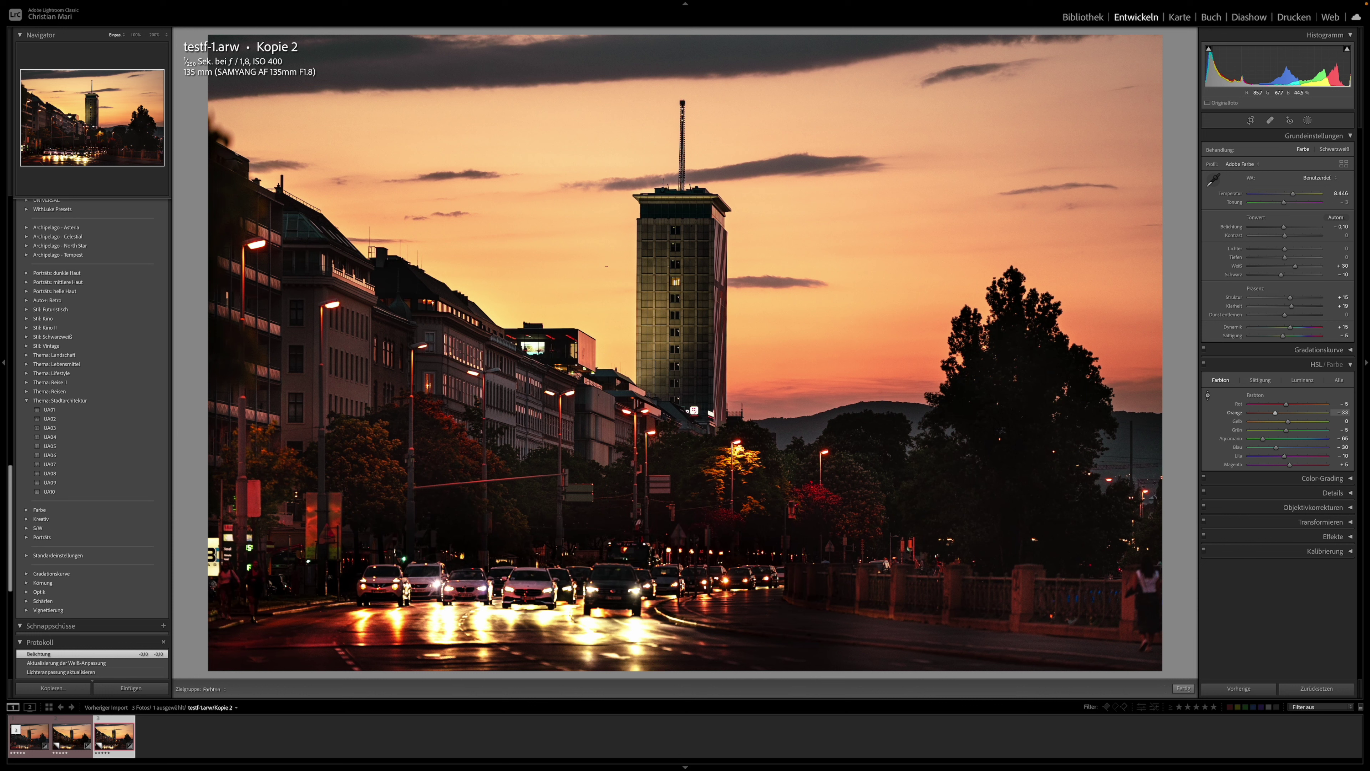
{"action": "mouse_move", "coordinate": [804, 421]}
{"action": "left_mouse_down"}
{"action": "mouse_move", "coordinate": [803, 400]}
{"action": "mouse_move", "coordinate": [803, 502]}
{"action": "left_mouse_up"}
{"action": "left_click_drag", "start_coordinate": [804, 375], "coordinate": [804, 378]}
- Darken the orange sky luminance, then display the original testf-1.arw for comparison
{"action": "left_click", "coordinate": [1300, 380]}
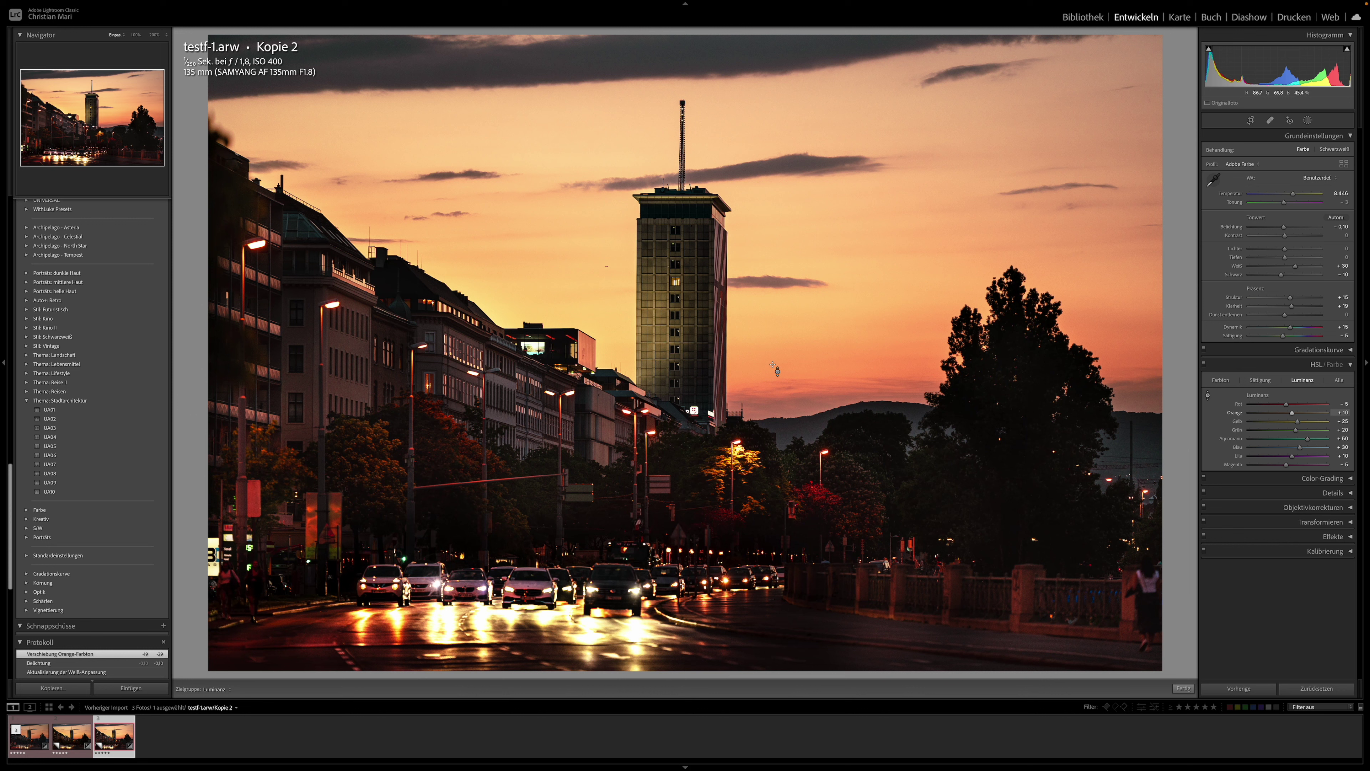
{"action": "left_click_drag", "start_coordinate": [695, 411], "coordinate": [694, 411]}
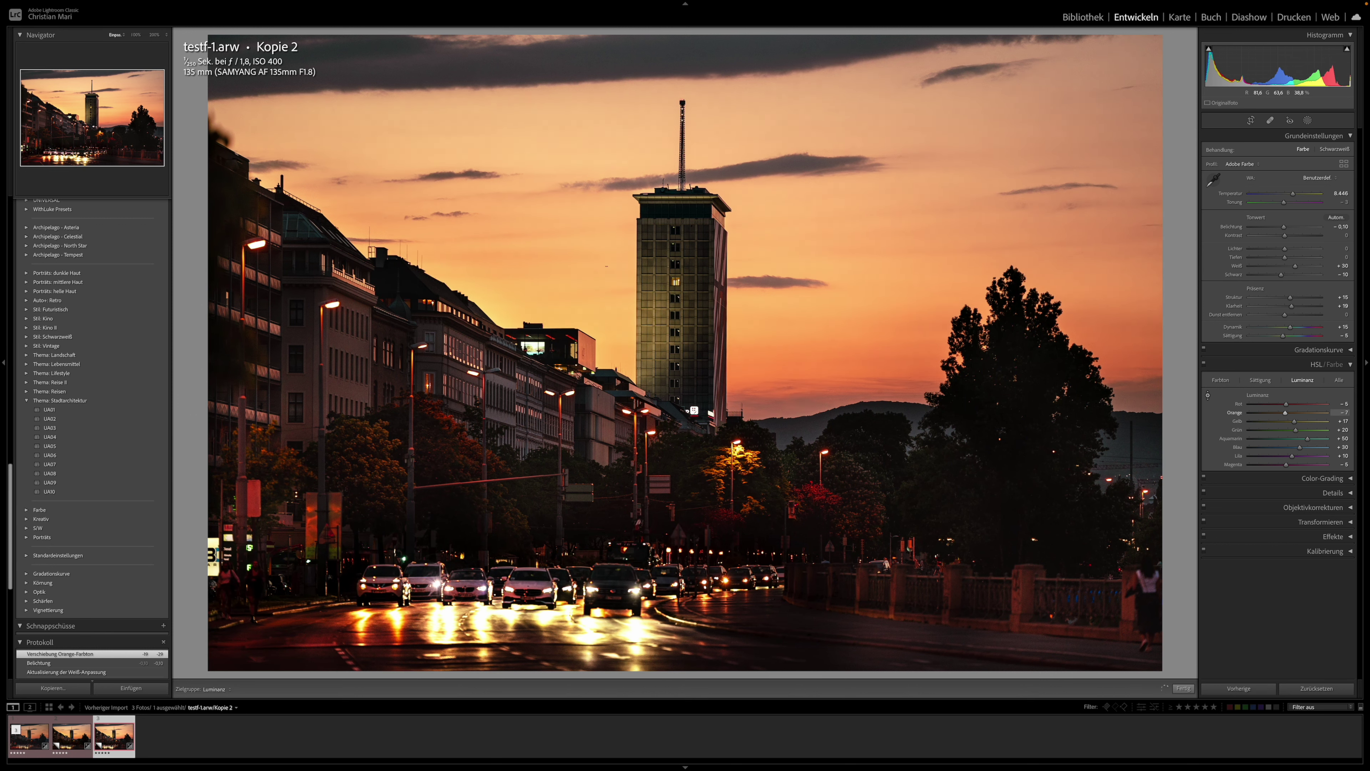
{"action": "left_click_drag", "start_coordinate": [778, 369], "coordinate": [778, 369]}
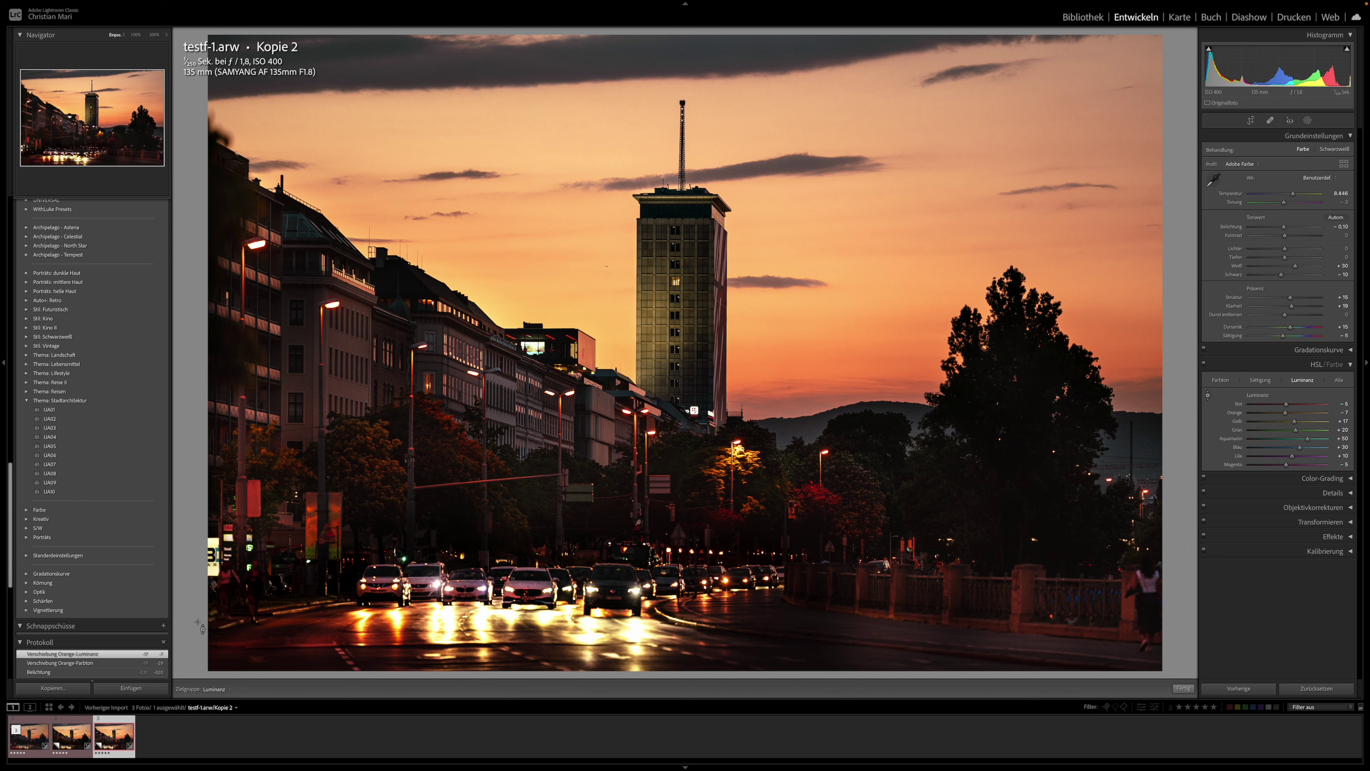
{"action": "left_click", "coordinate": [21, 748]}
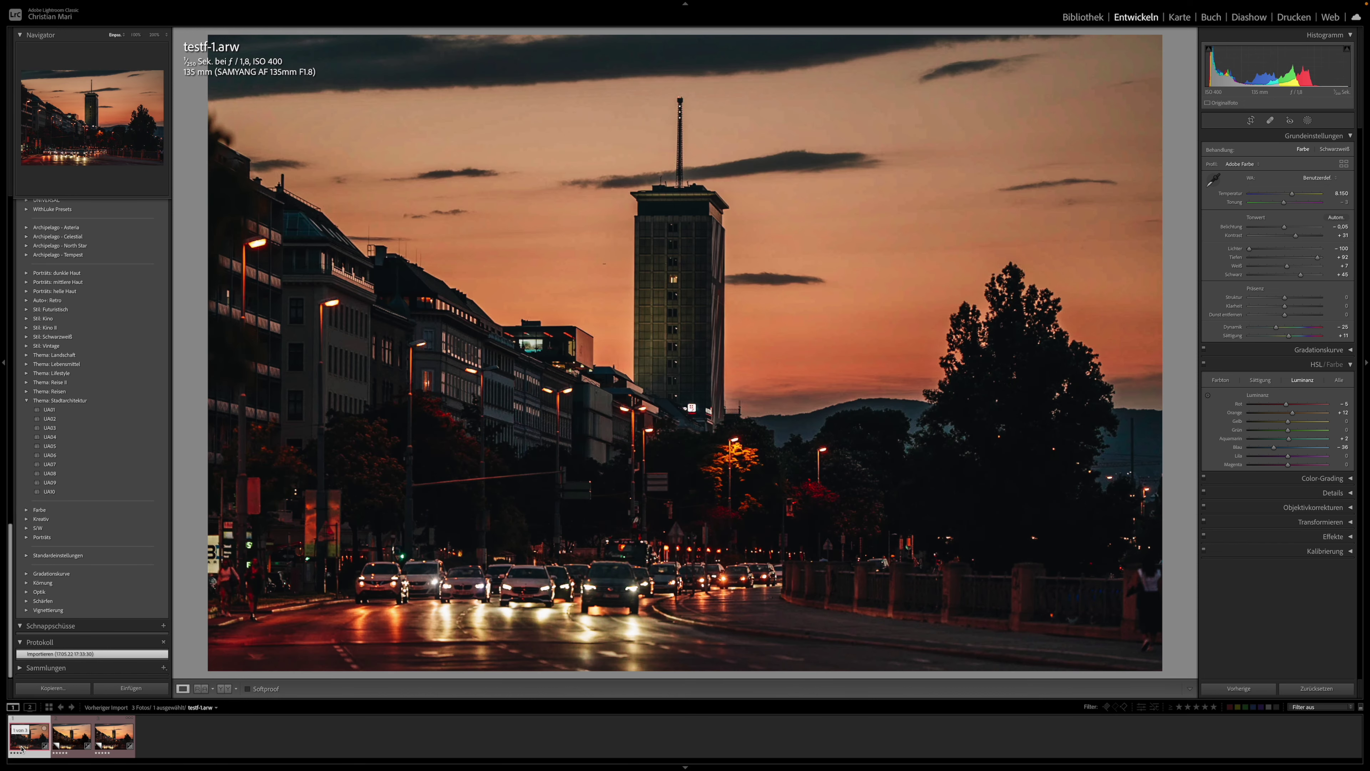
{"action": "mouse_move", "coordinate": [29, 736]}
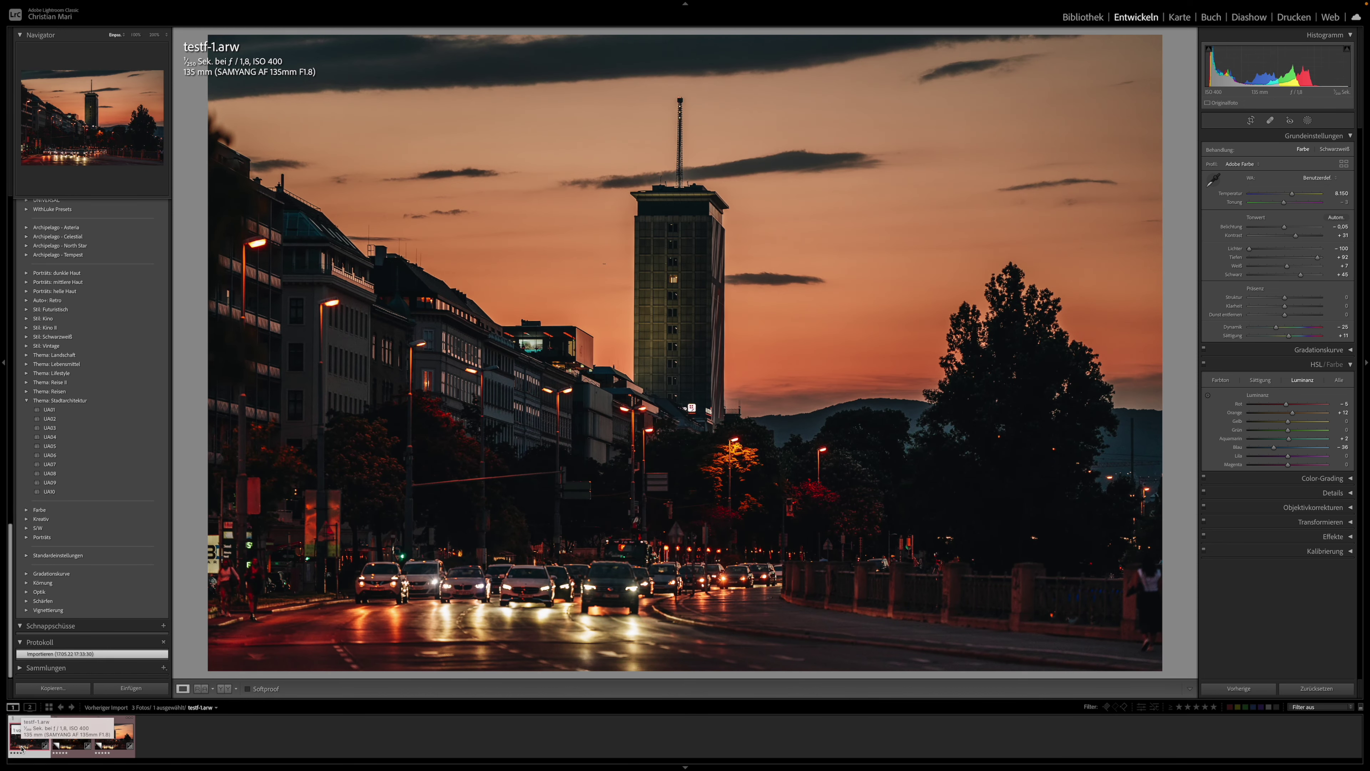
- Switch back to the edited virtual copy Kopie 2 from the filmstrip
{"action": "left_click", "coordinate": [115, 748]}
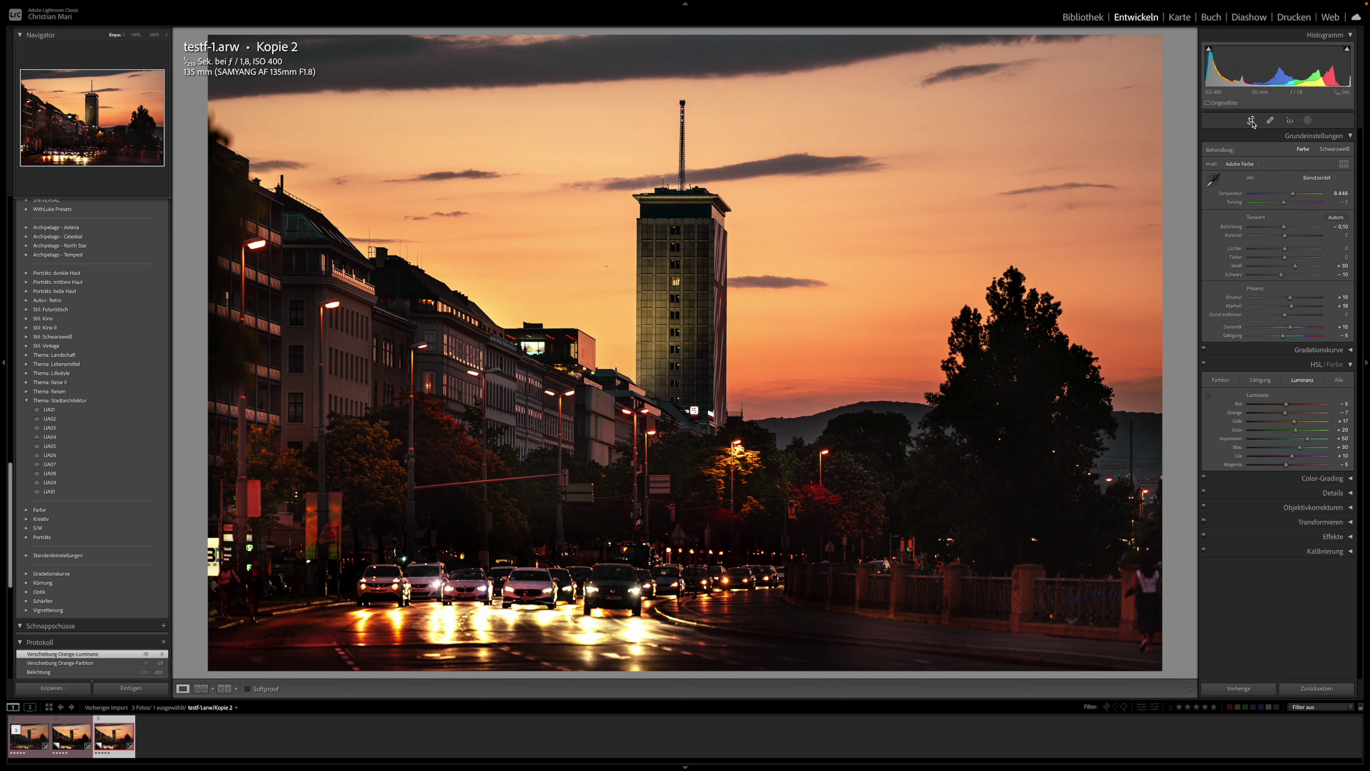
- Crop some sky off the top at the original proportions, then zoom to 100% on the tower
{"action": "left_click", "coordinate": [1250, 120]}
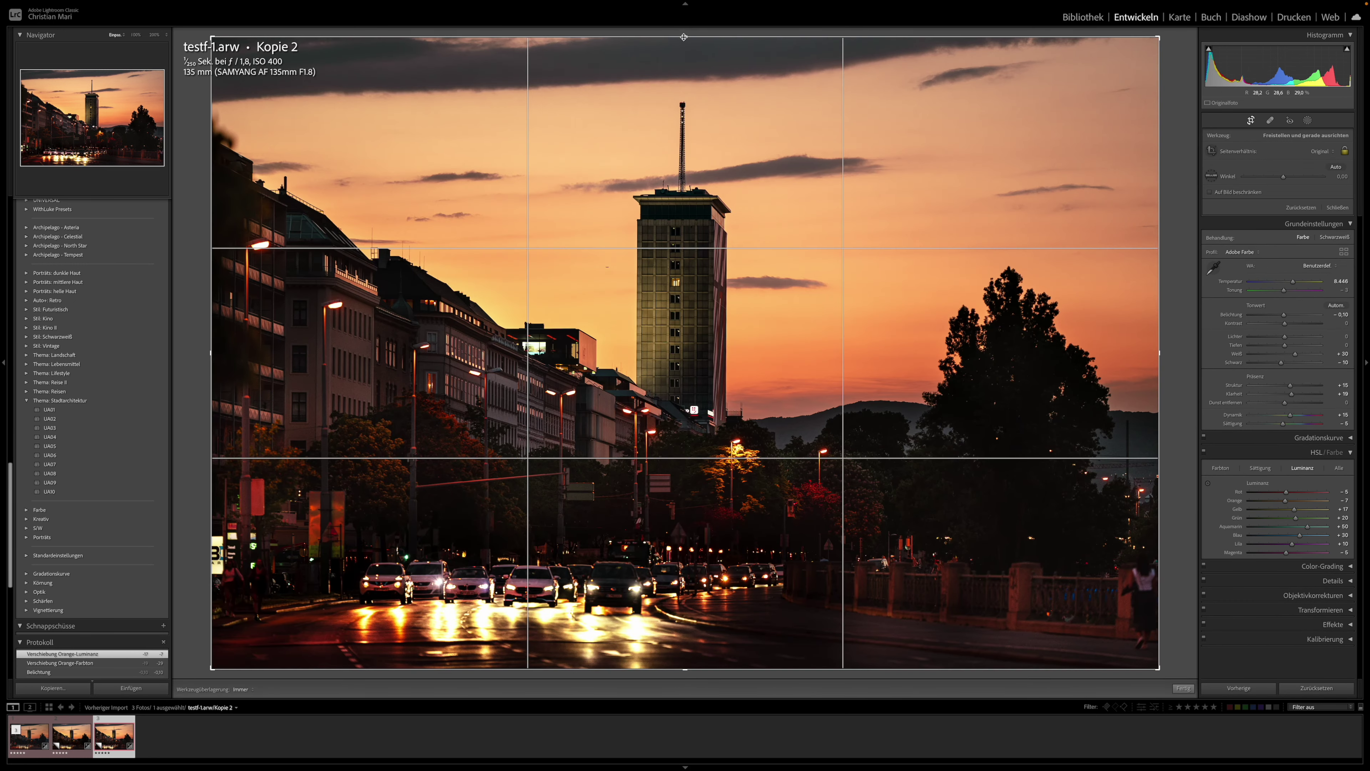
{"action": "left_click_drag", "start_coordinate": [683, 37], "coordinate": [682, 46]}
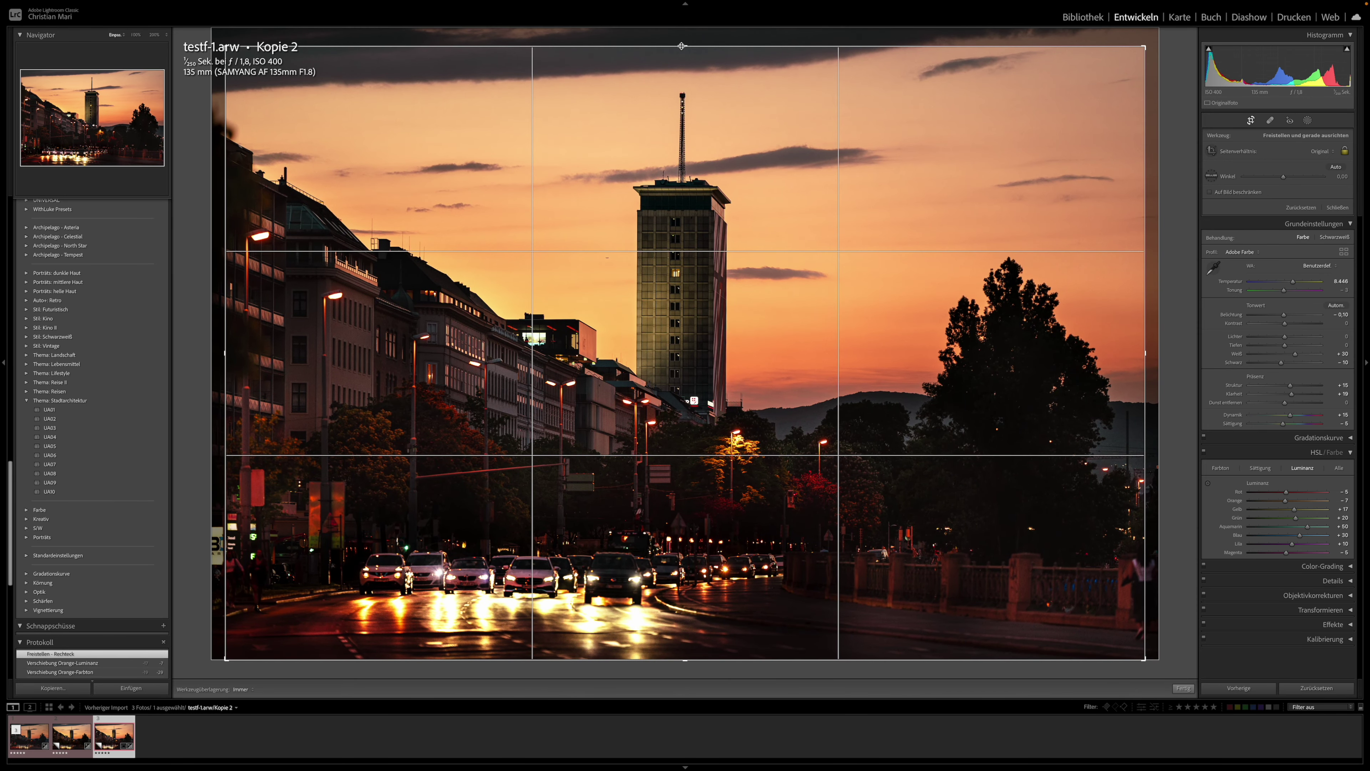
{"action": "key", "text": "Return"}
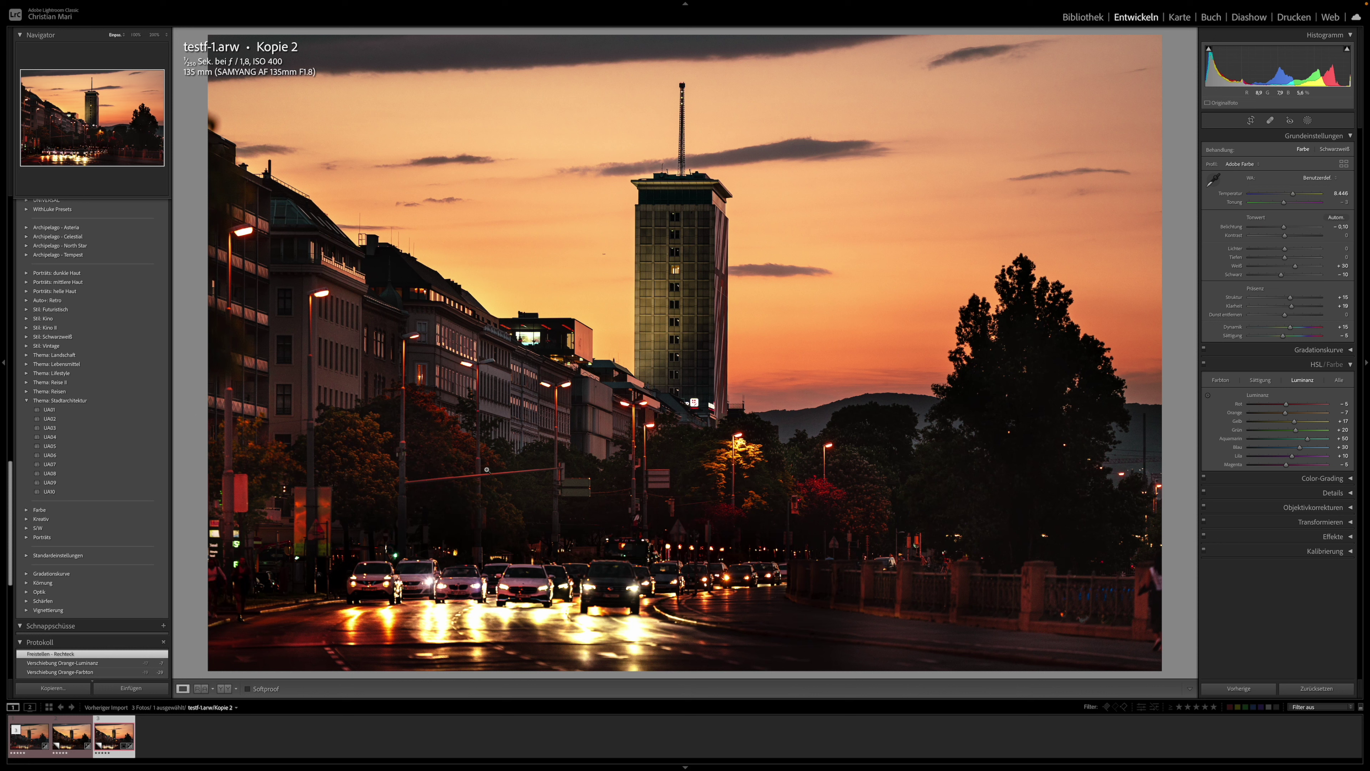
{"action": "left_click", "coordinate": [681, 273]}
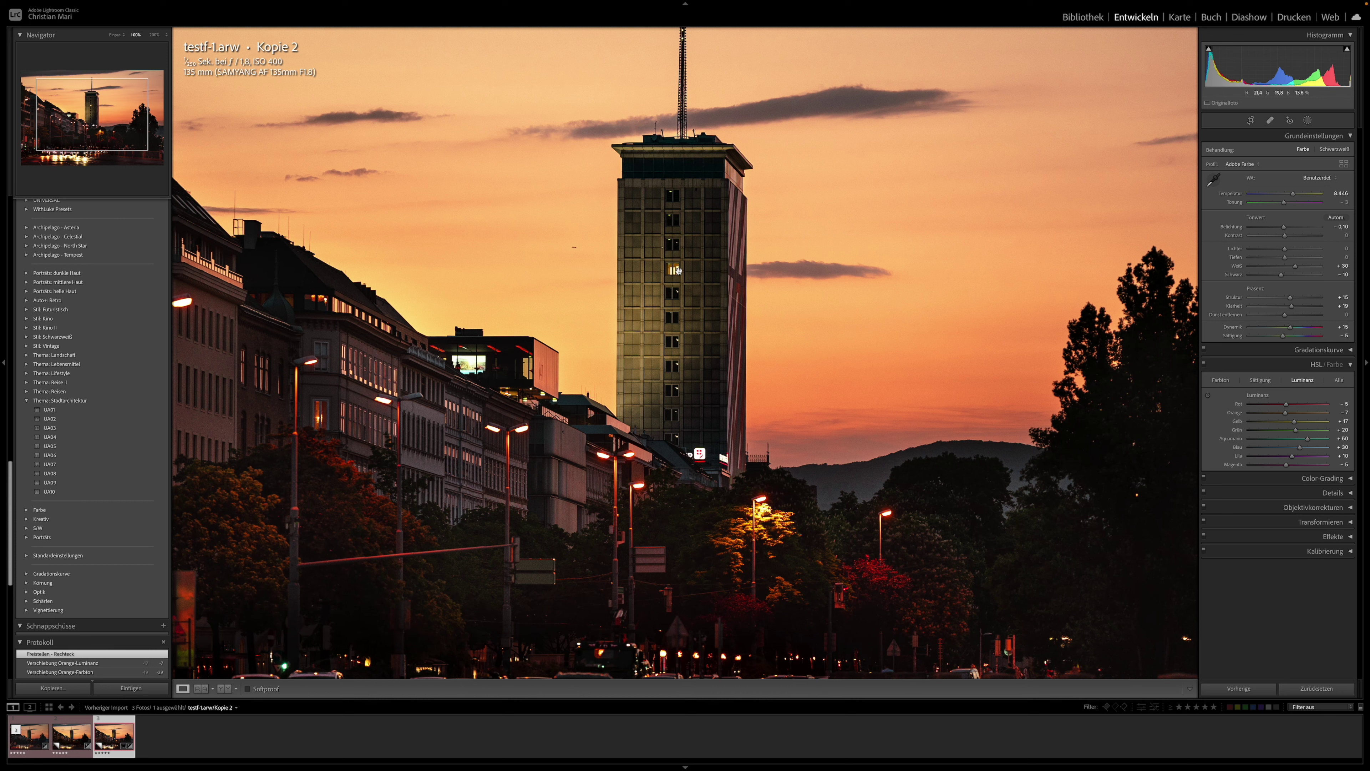
- Add a small radial gradient mask with exposure +0.10, raised whites and slightly lowered highlights
{"action": "left_click", "coordinate": [1307, 120]}
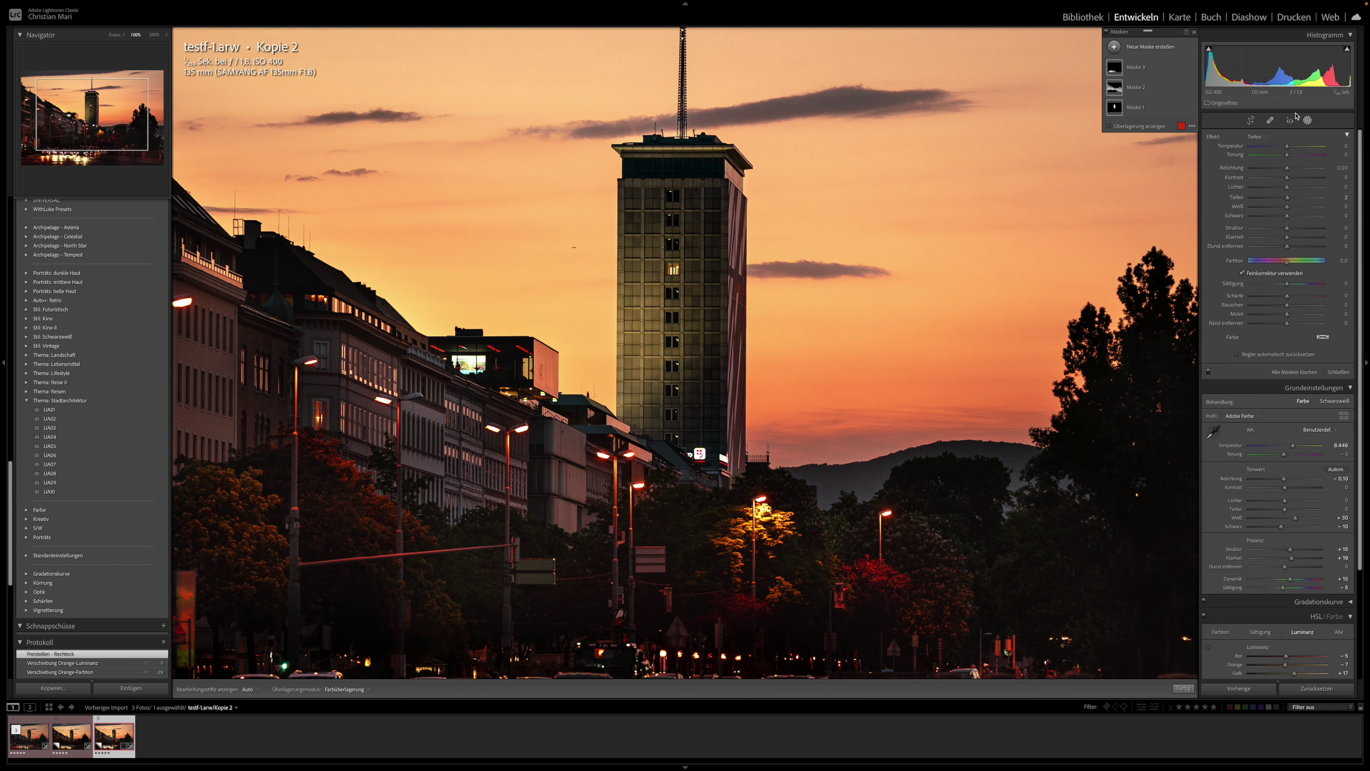
{"action": "left_click", "coordinate": [1115, 47]}
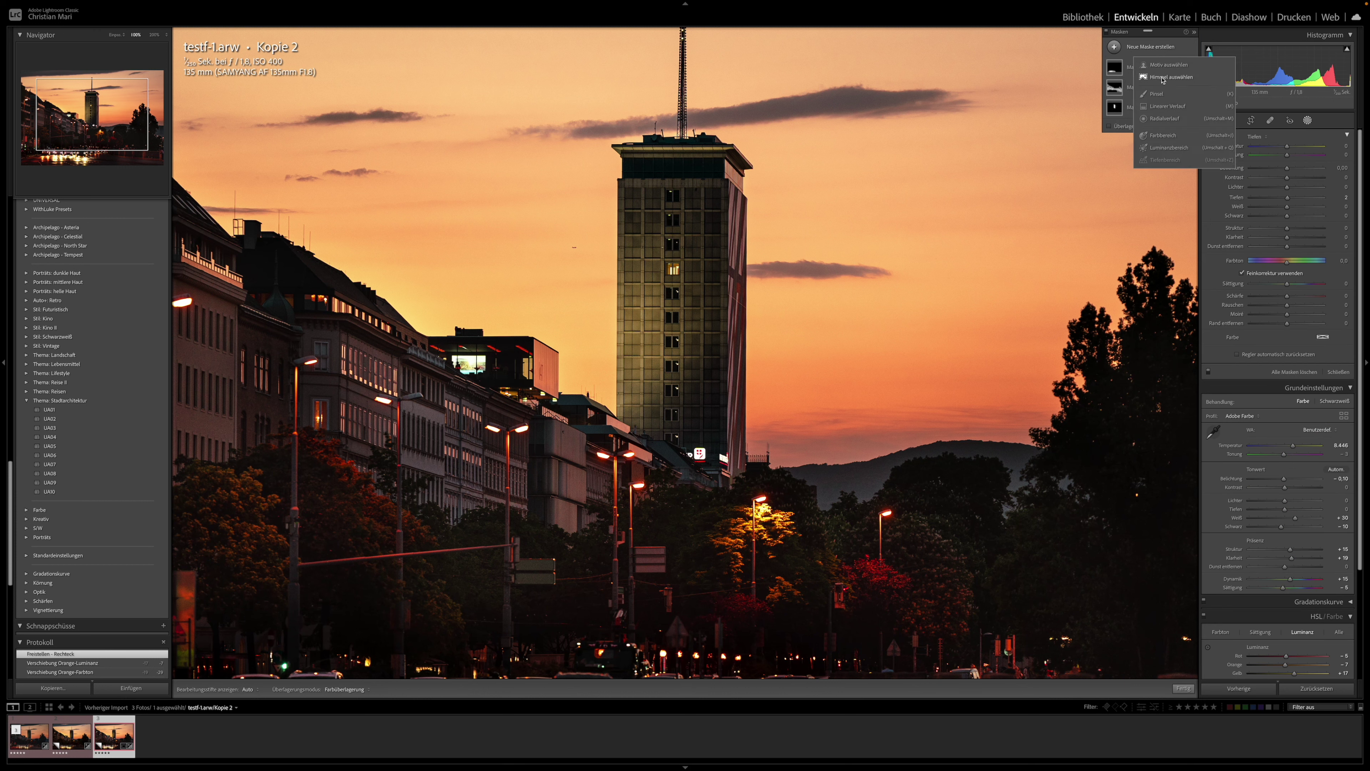
{"action": "left_click", "coordinate": [1171, 118]}
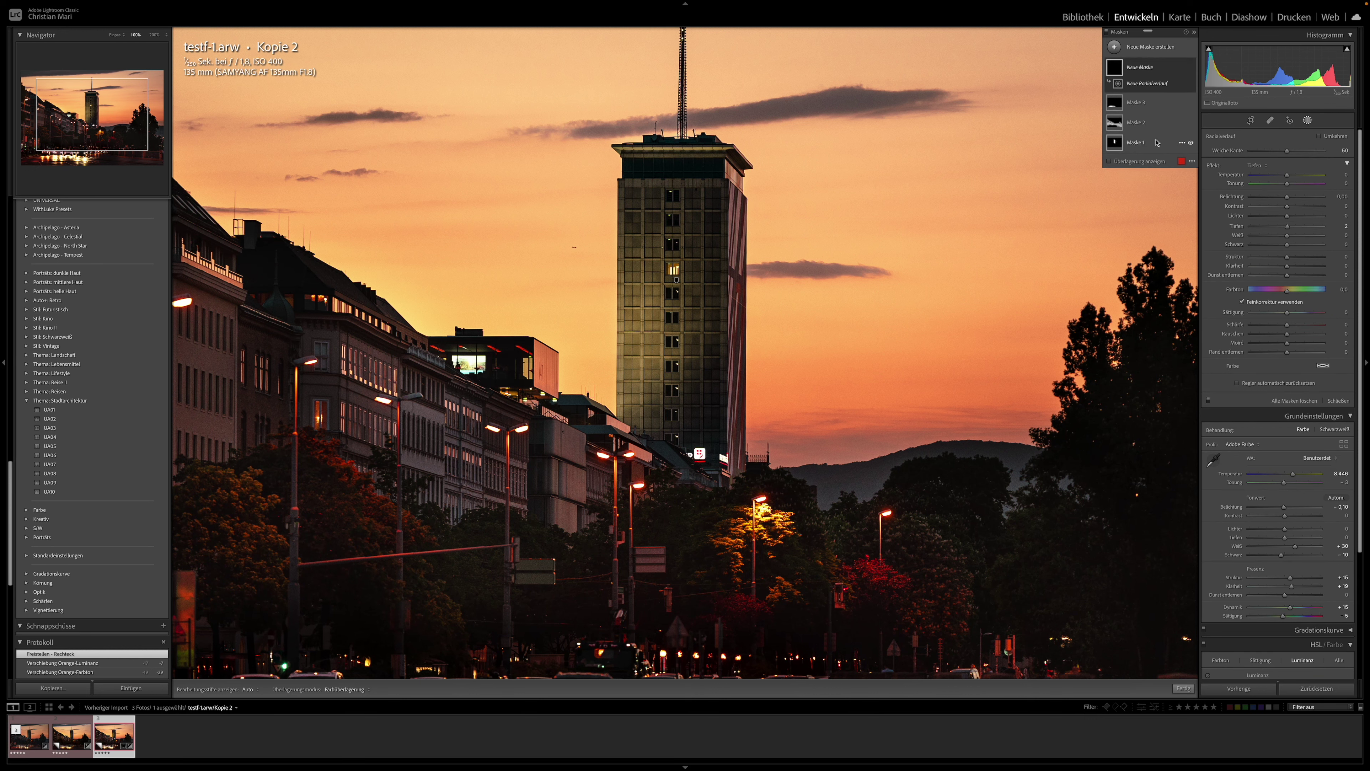
{"action": "left_click_drag", "start_coordinate": [674, 269], "coordinate": [680, 278]}
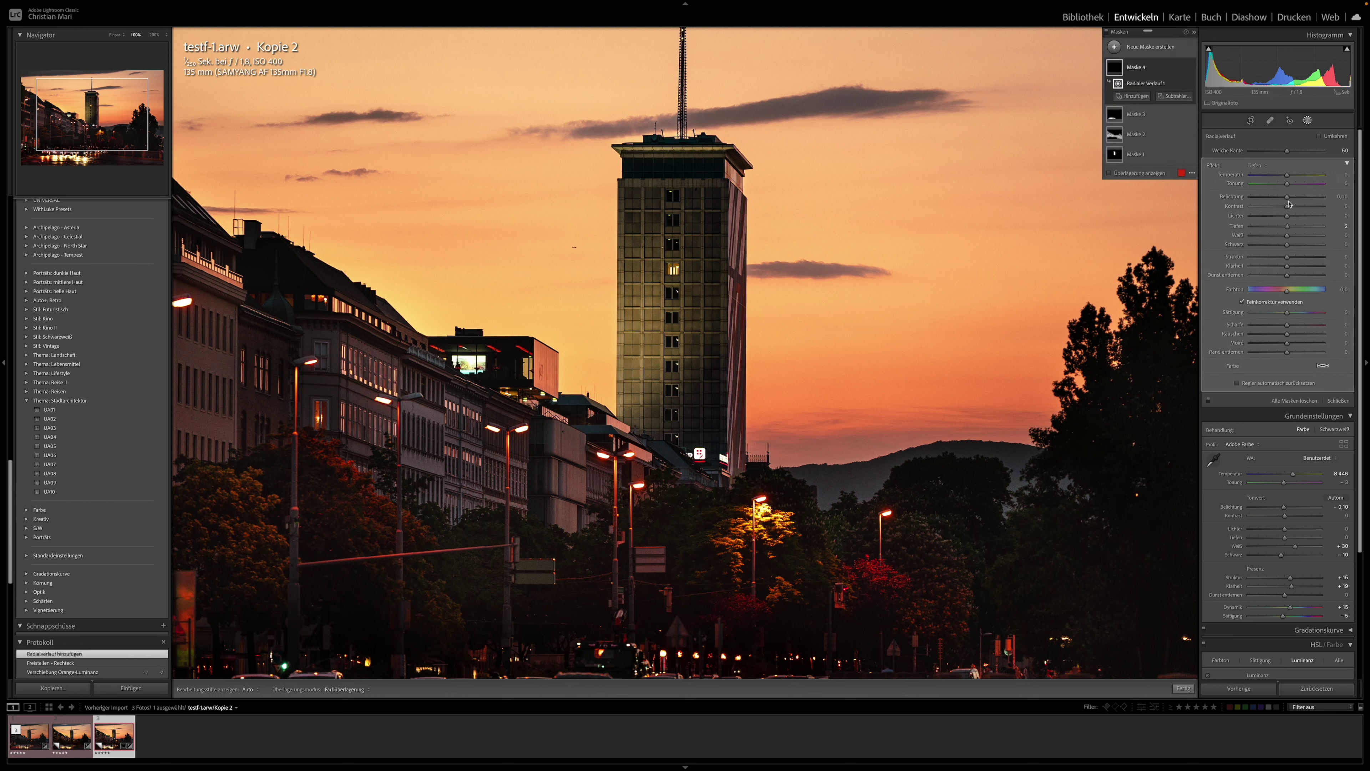
{"action": "left_click_drag", "start_coordinate": [1288, 197], "coordinate": [1292, 199]}
{"action": "left_click_drag", "start_coordinate": [1288, 237], "coordinate": [1295, 238]}
{"action": "left_click_drag", "start_coordinate": [1288, 217], "coordinate": [1290, 199]}
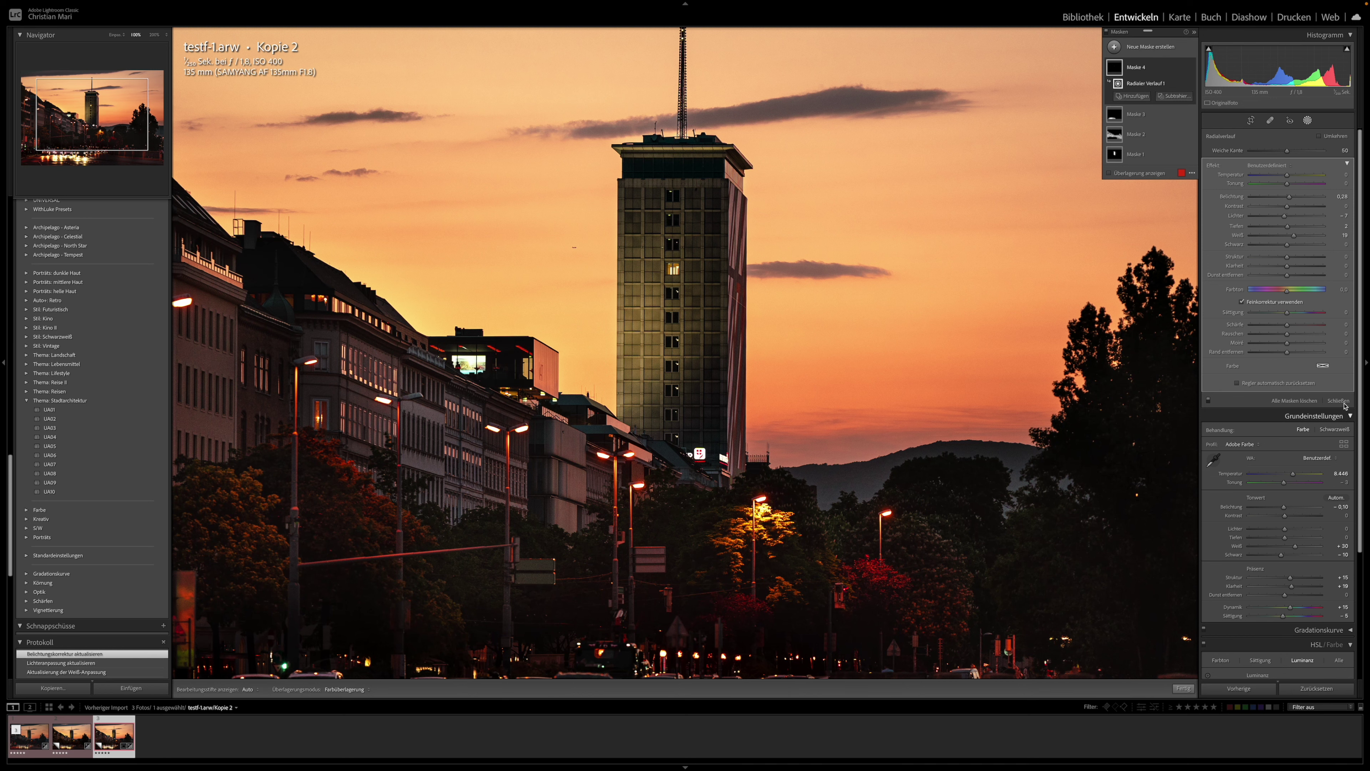
{"action": "left_click", "coordinate": [1338, 400]}
{"action": "left_click", "coordinate": [826, 494]}
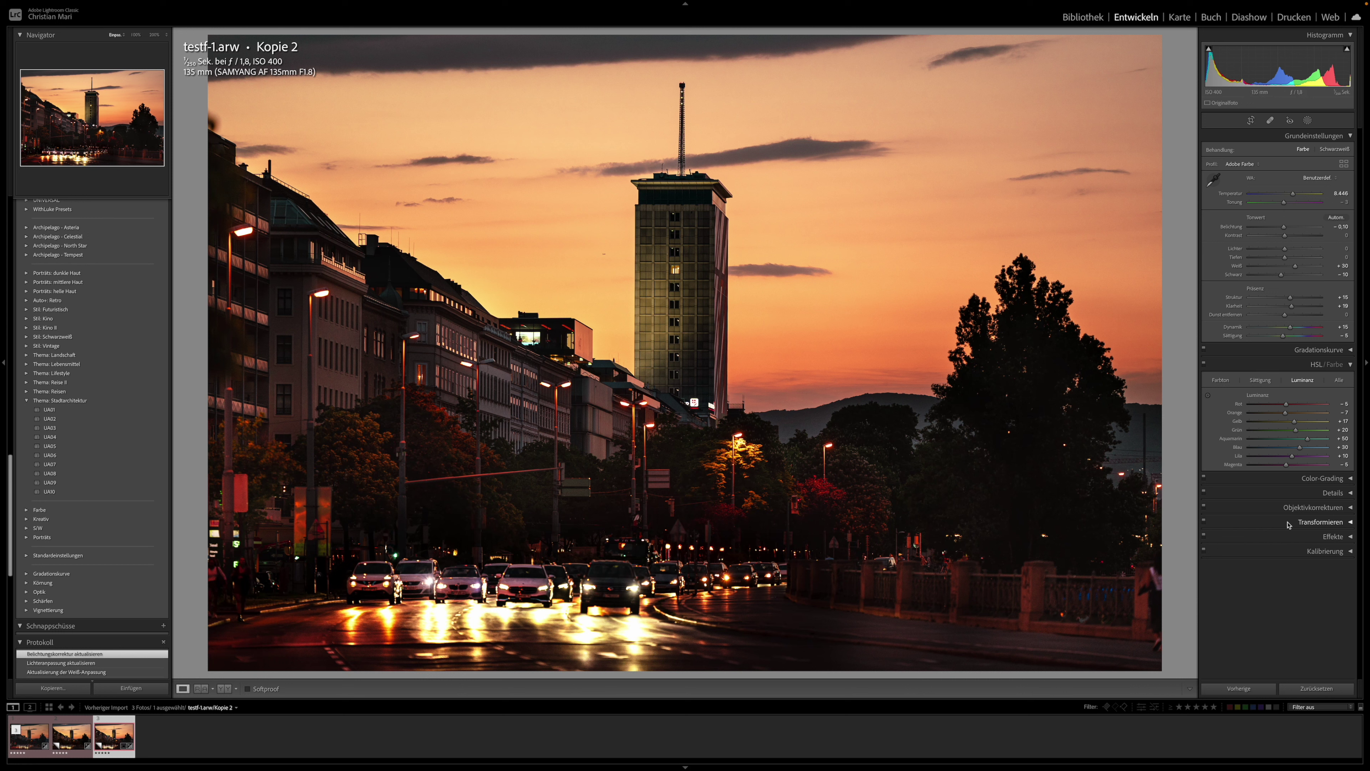
{"action": "left_click", "coordinate": [1341, 492]}
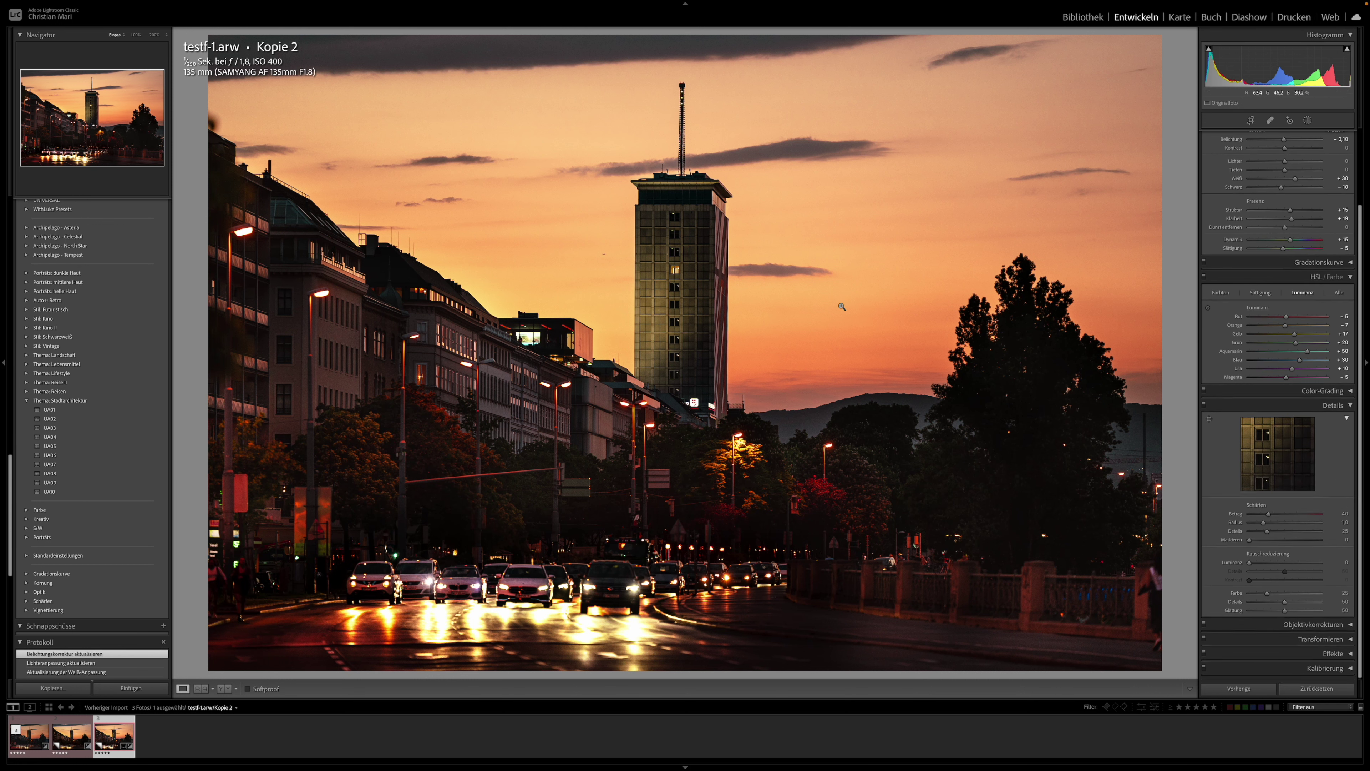
{"action": "left_click", "coordinate": [1307, 120]}
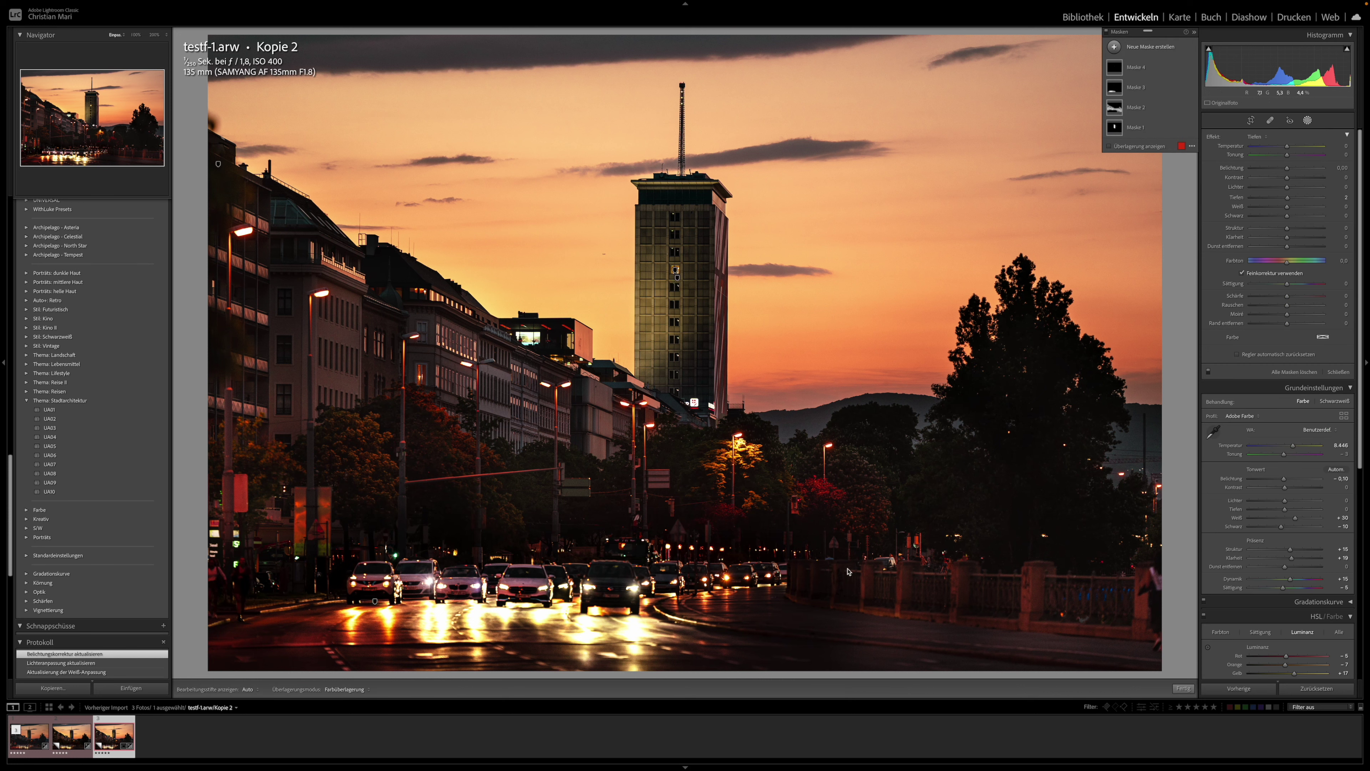
- Inspect the tower and street at 200%, panning around, then set the Navigator zoom to 100%
{"action": "left_click", "coordinate": [154, 35]}
{"action": "scroll", "coordinate": [426, 487], "scroll_direction": "down", "scroll_amount": 2}
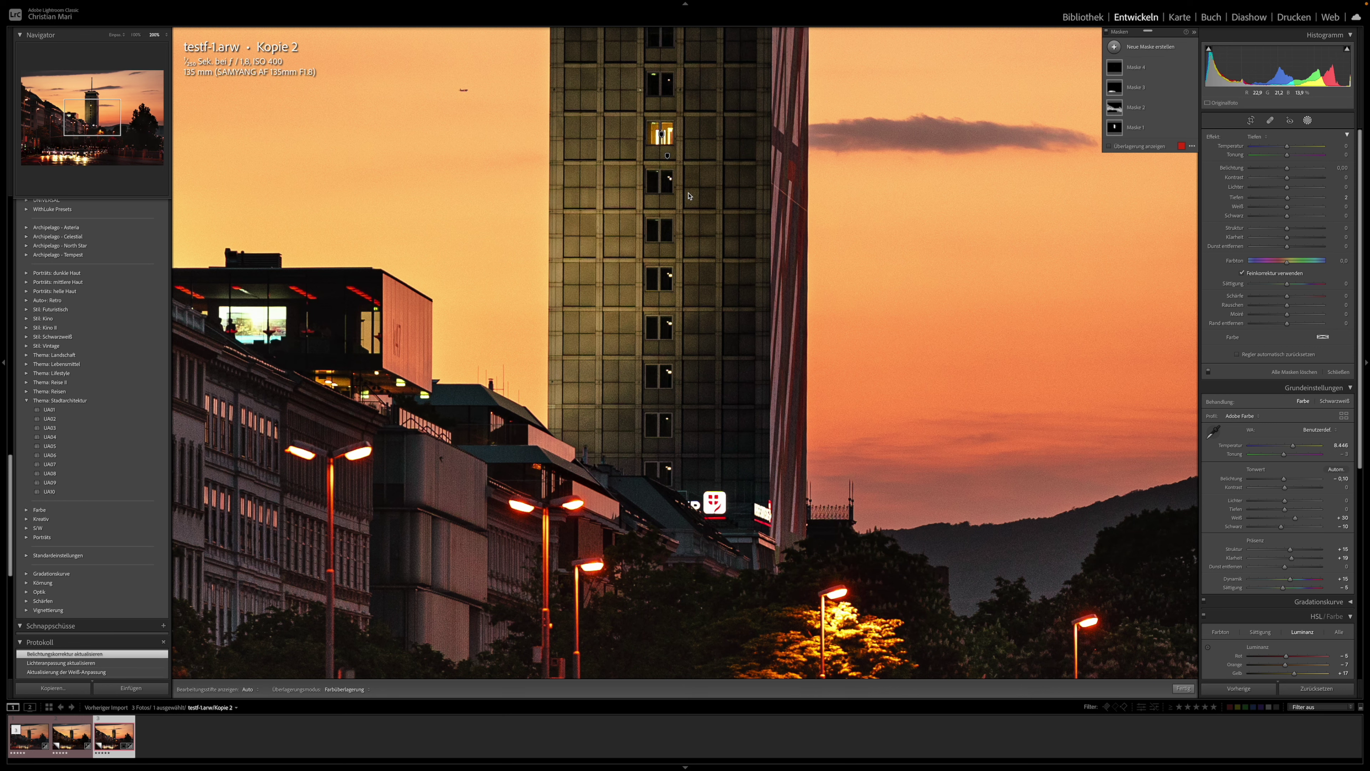
{"action": "scroll", "coordinate": [944, 588], "scroll_direction": "down", "scroll_amount": 3}
{"action": "scroll", "coordinate": [955, 590], "scroll_direction": "down", "scroll_amount": 3}
{"action": "scroll", "coordinate": [968, 592], "scroll_direction": "down", "scroll_amount": 3}
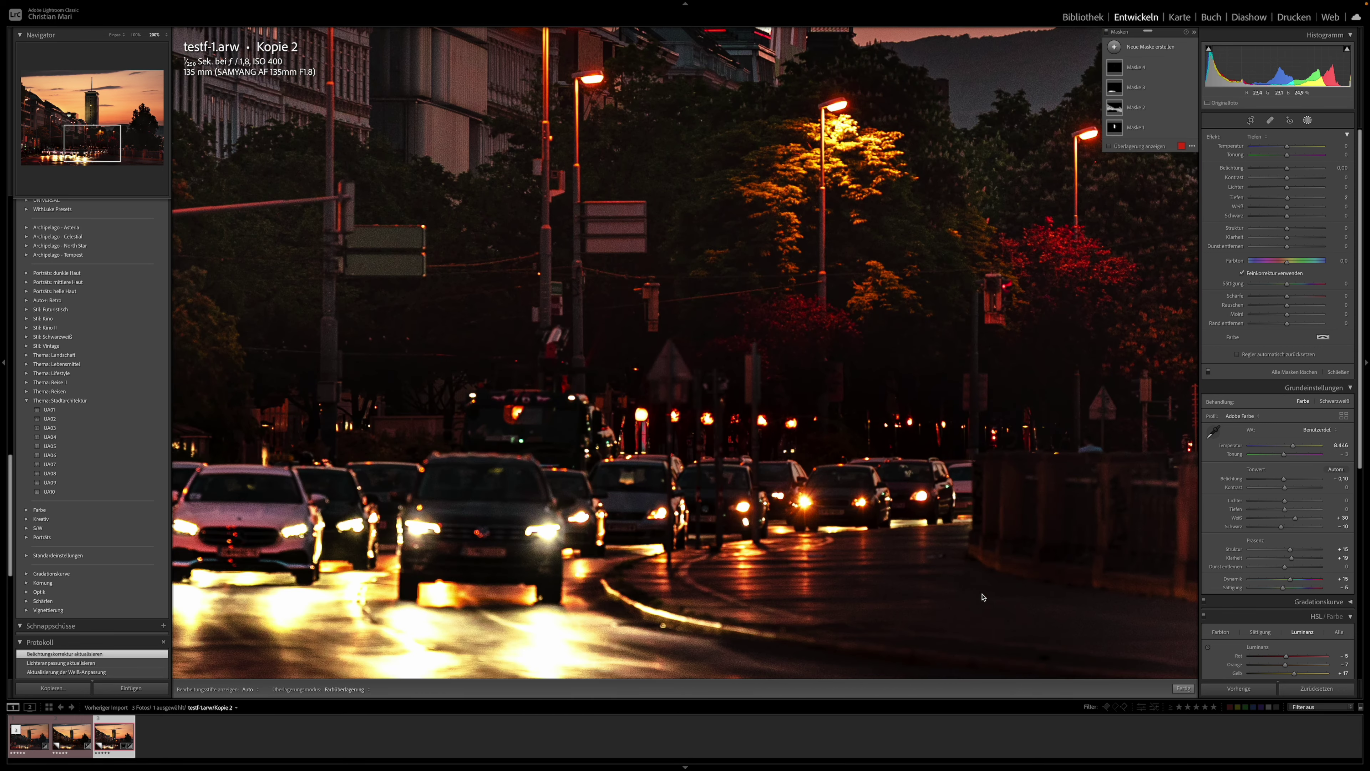
{"action": "scroll", "coordinate": [979, 595], "scroll_direction": "down", "scroll_amount": 2}
{"action": "scroll", "coordinate": [982, 596], "scroll_direction": "right", "scroll_amount": 3}
{"action": "scroll", "coordinate": [982, 596], "scroll_direction": "up", "scroll_amount": 3}
{"action": "scroll", "coordinate": [981, 596], "scroll_direction": "up", "scroll_amount": 3}
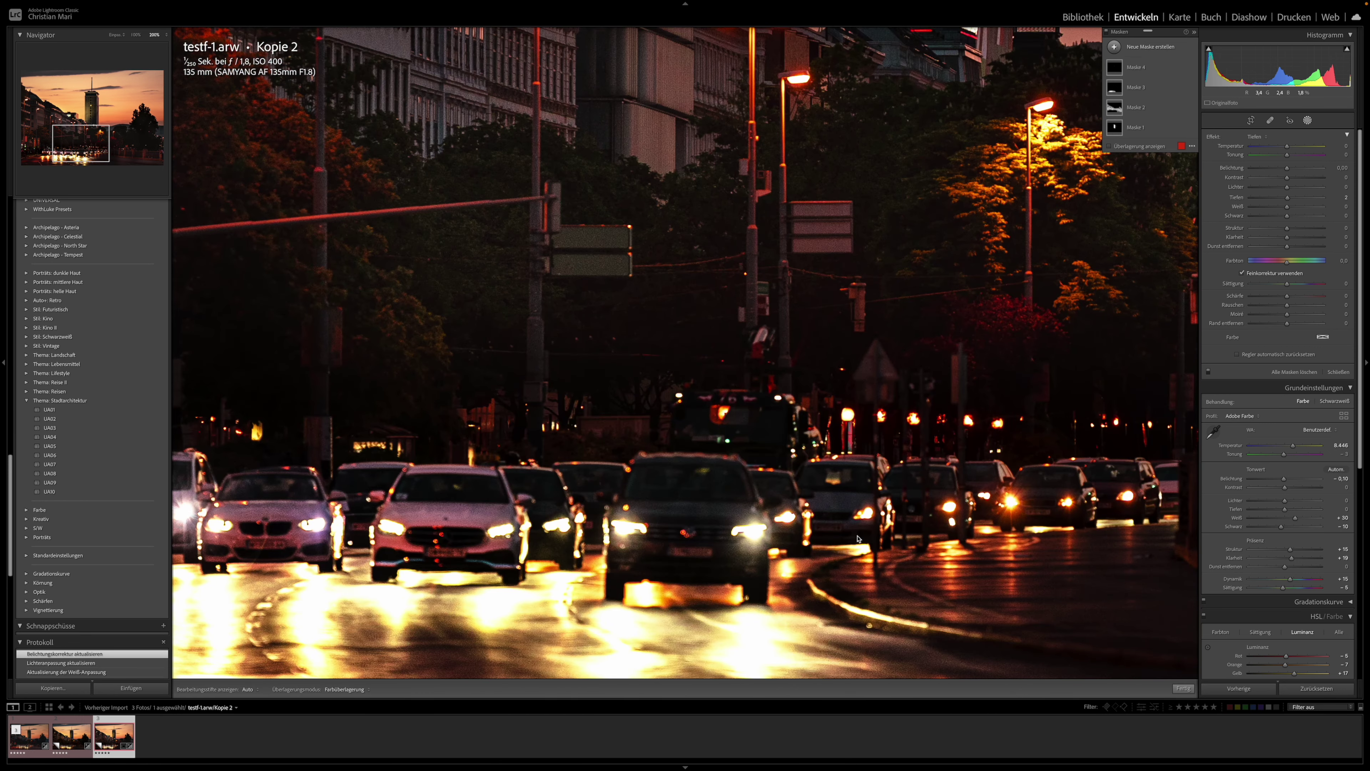
{"action": "scroll", "coordinate": [917, 566], "scroll_direction": "up", "scroll_amount": 3}
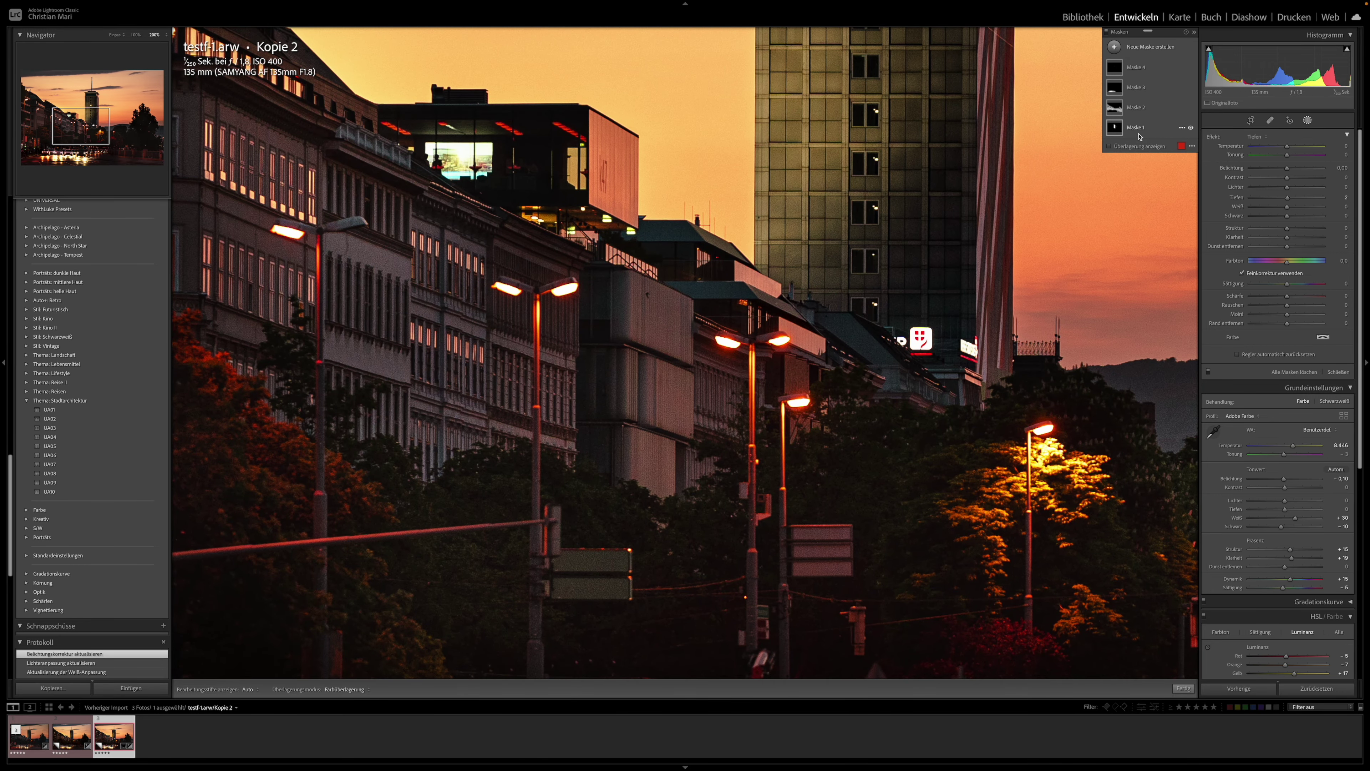
{"action": "left_click", "coordinate": [136, 36]}
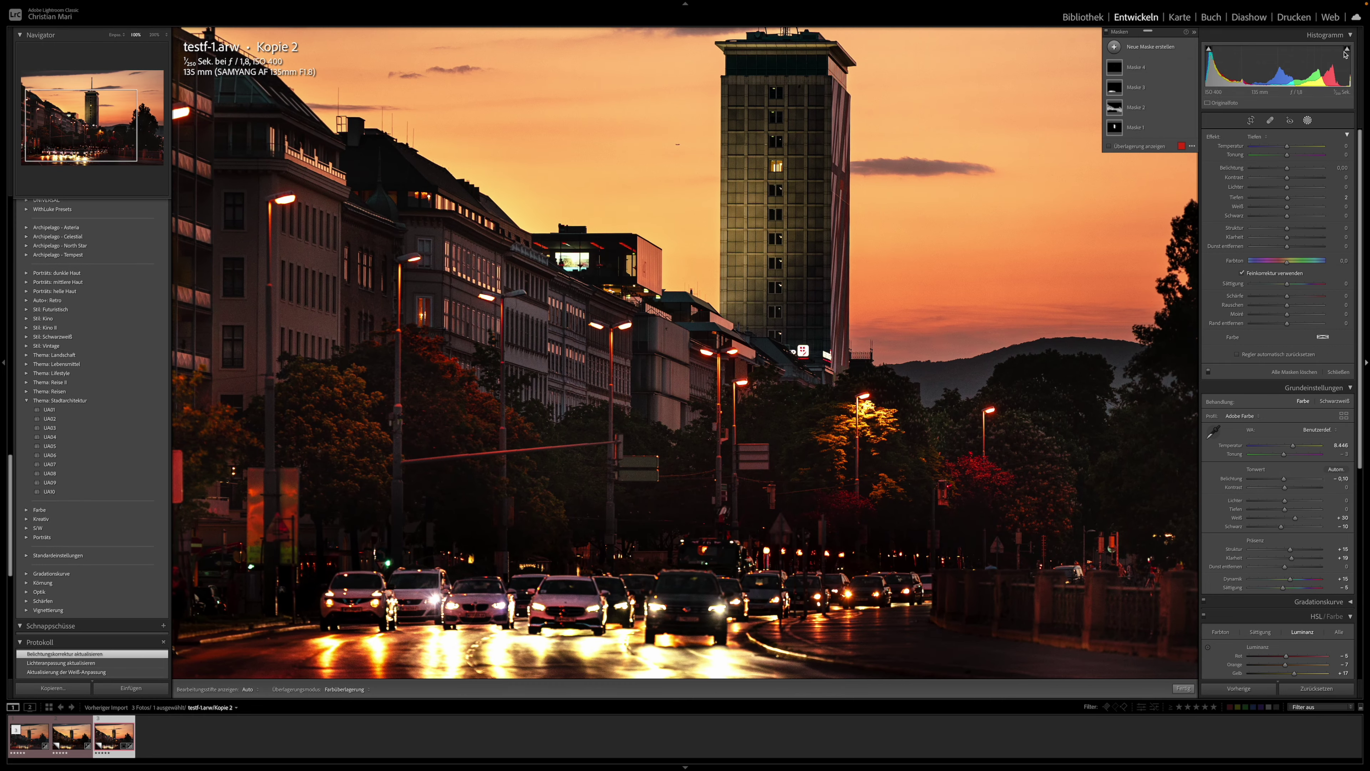
- Give Maske 1 noise reduction 13 and Maske 2 noise reduction 18, then review Maske 3 and 4
{"action": "left_click", "coordinate": [1138, 130]}
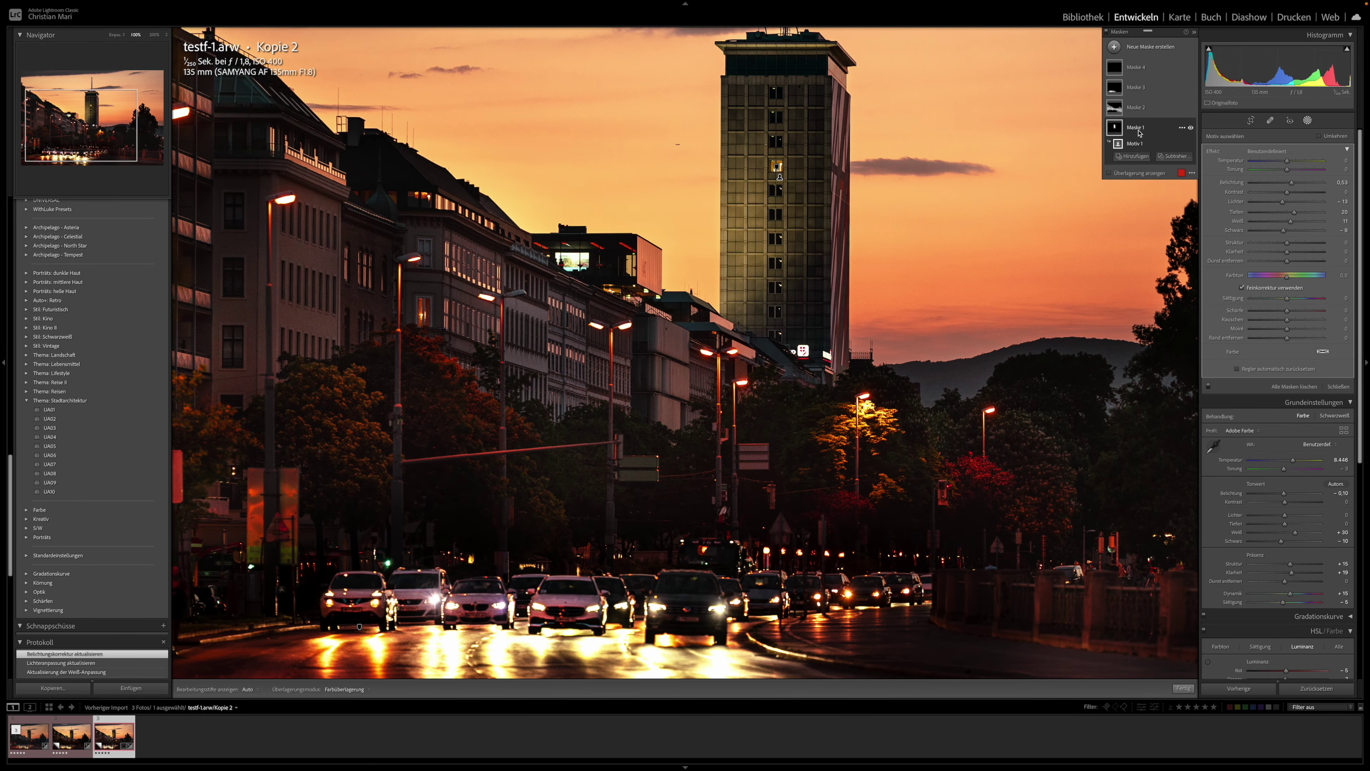
{"action": "left_click", "coordinate": [1109, 173]}
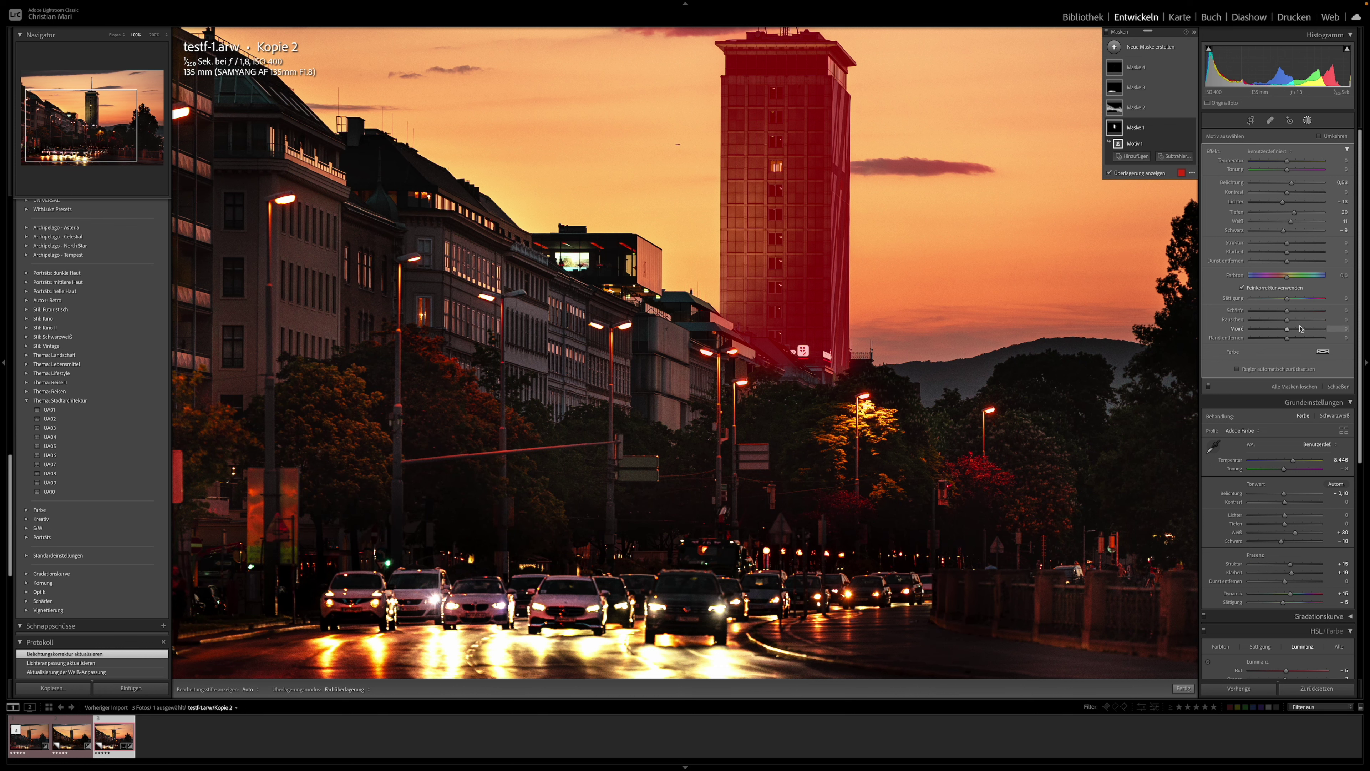
{"action": "left_click_drag", "start_coordinate": [1290, 322], "coordinate": [1293, 323]}
{"action": "left_click", "coordinate": [1134, 108]}
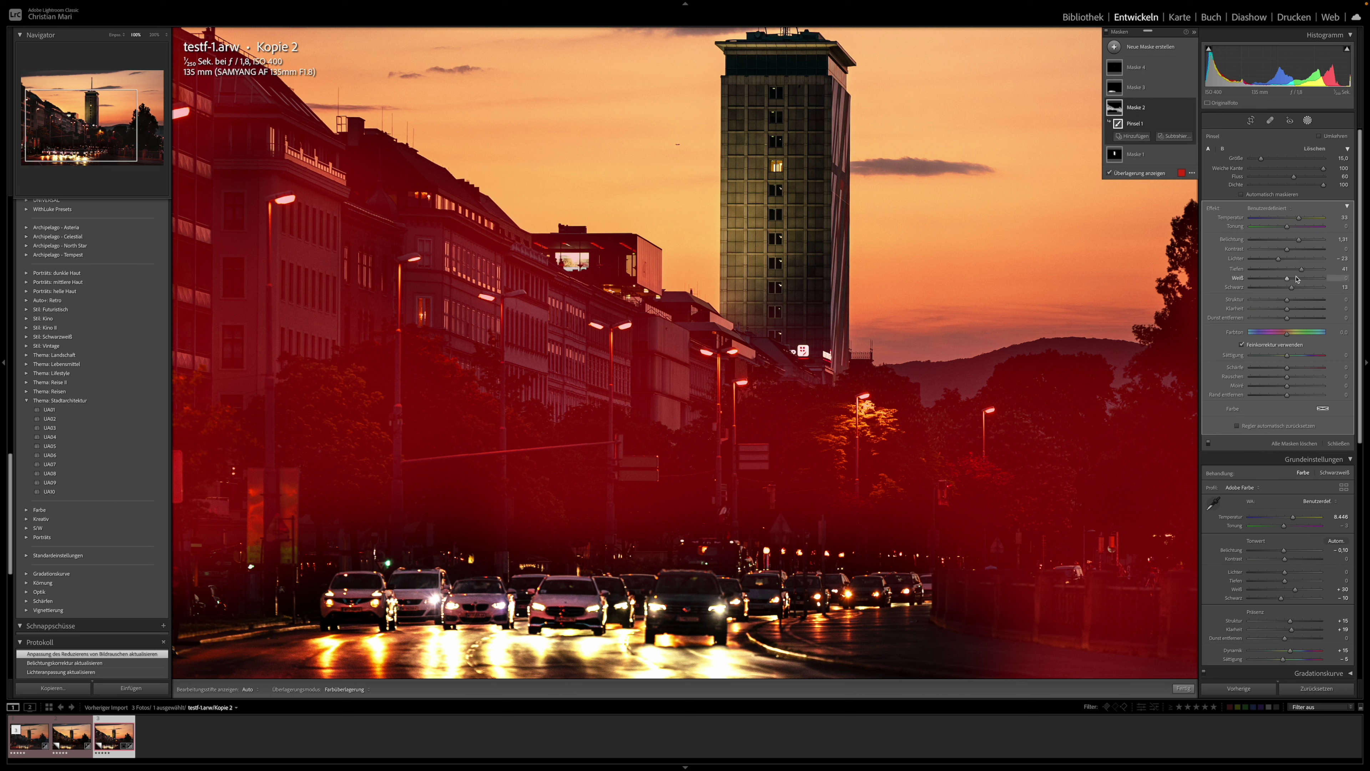
{"action": "left_click_drag", "start_coordinate": [1288, 379], "coordinate": [1294, 379]}
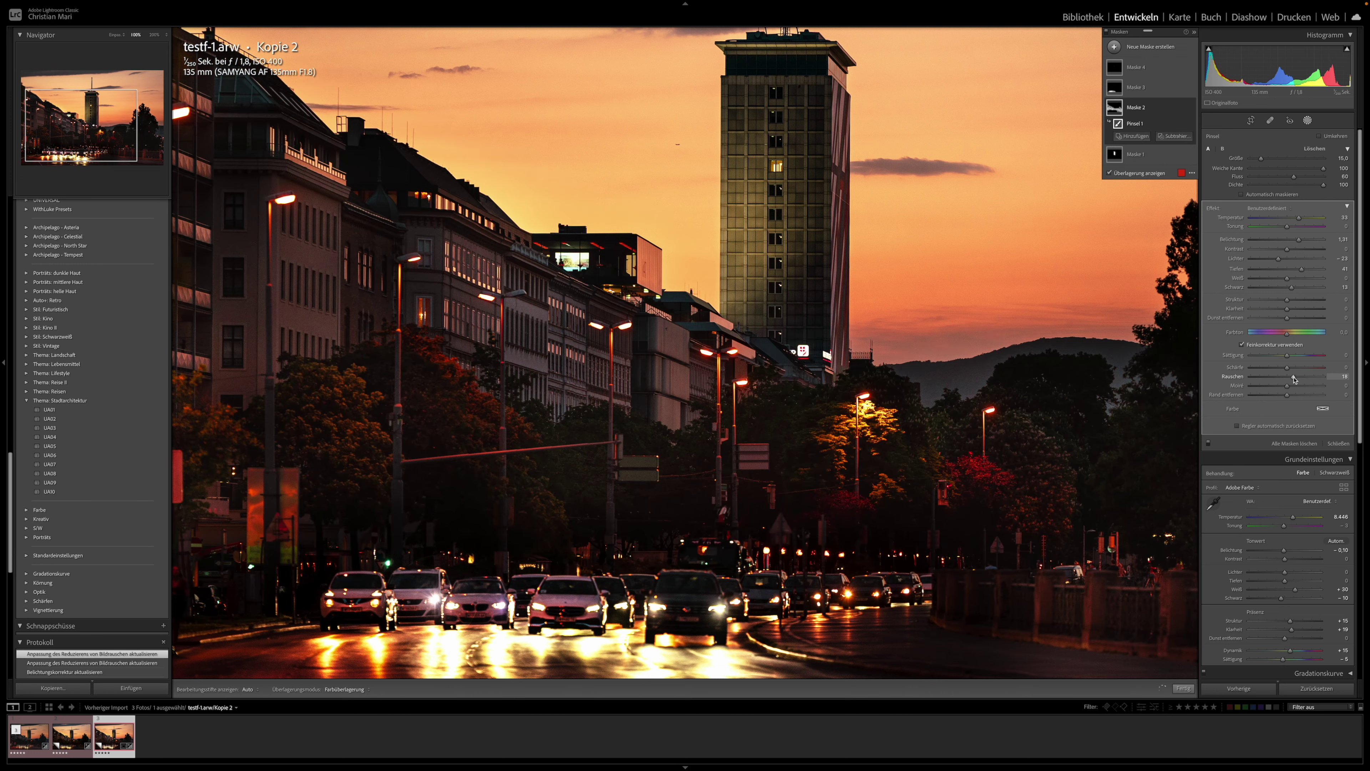
{"action": "left_click", "coordinate": [1138, 89]}
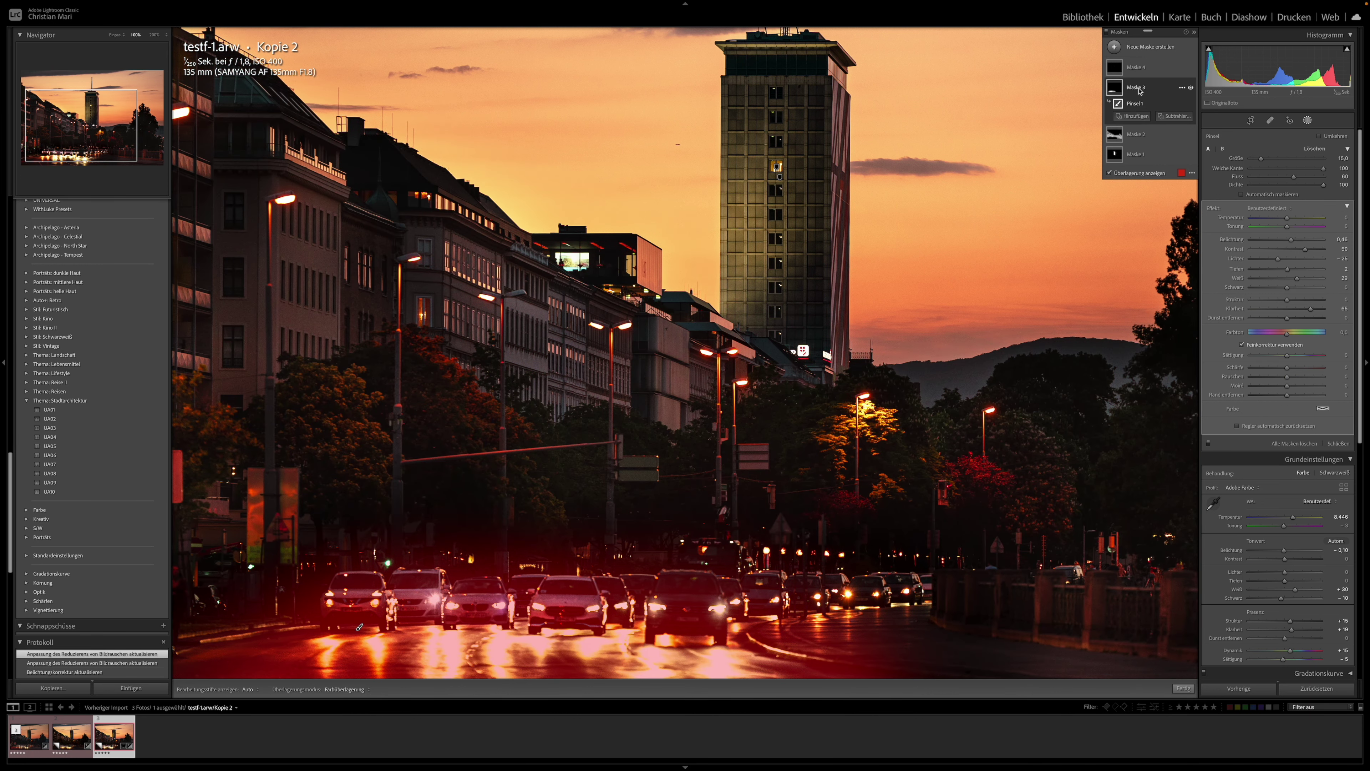
{"action": "left_click", "coordinate": [1141, 69]}
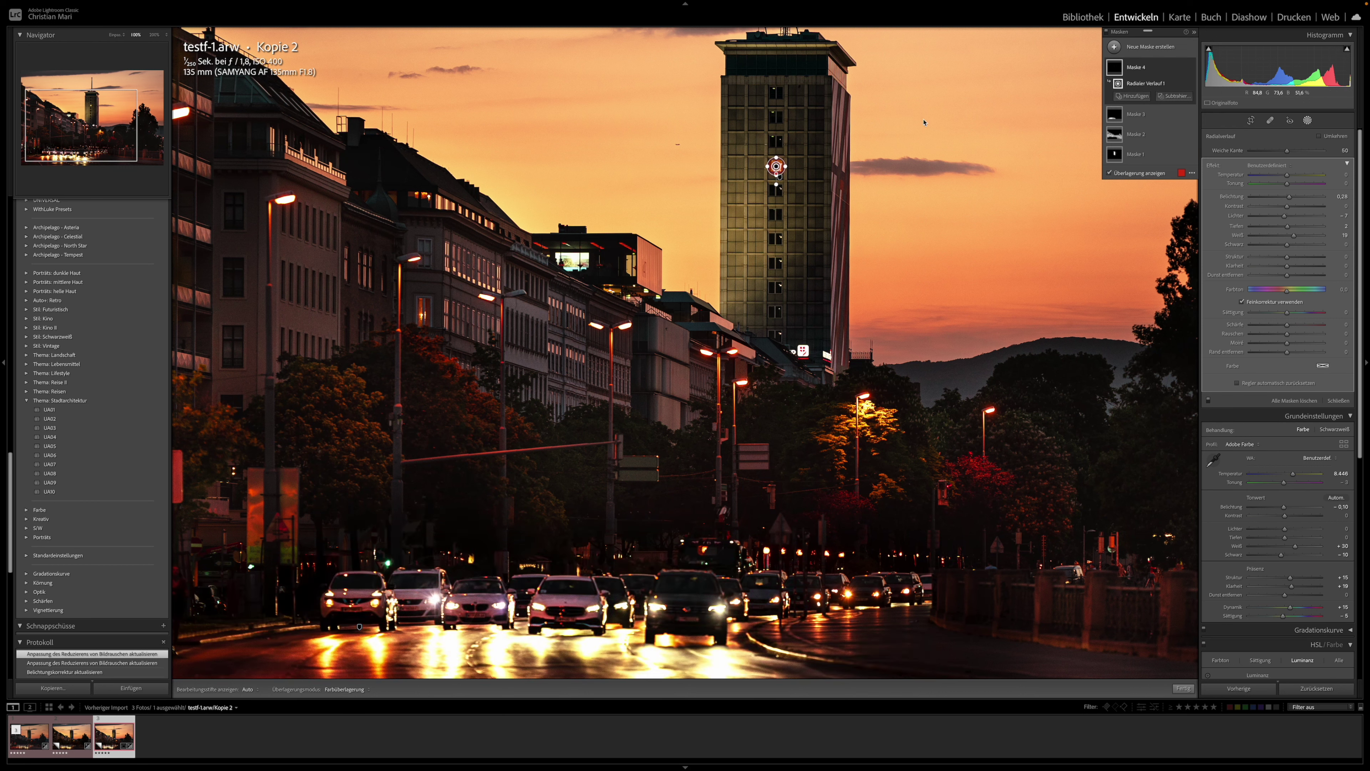
{"action": "left_click", "coordinate": [1338, 400]}
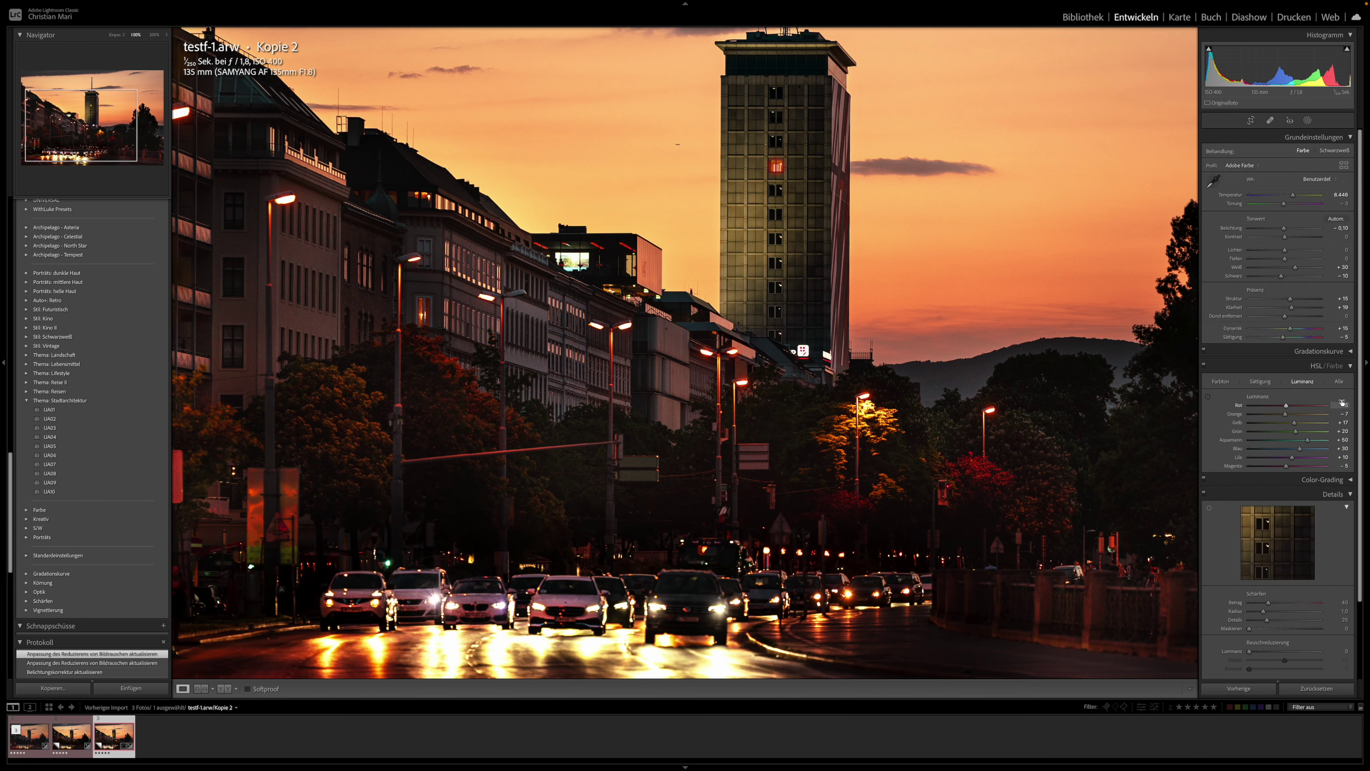
- Set global luminance noise reduction to 10 and check it at Fit and 100% zoom
{"action": "scroll", "coordinate": [1322, 524], "scroll_direction": "down", "scroll_amount": 5}
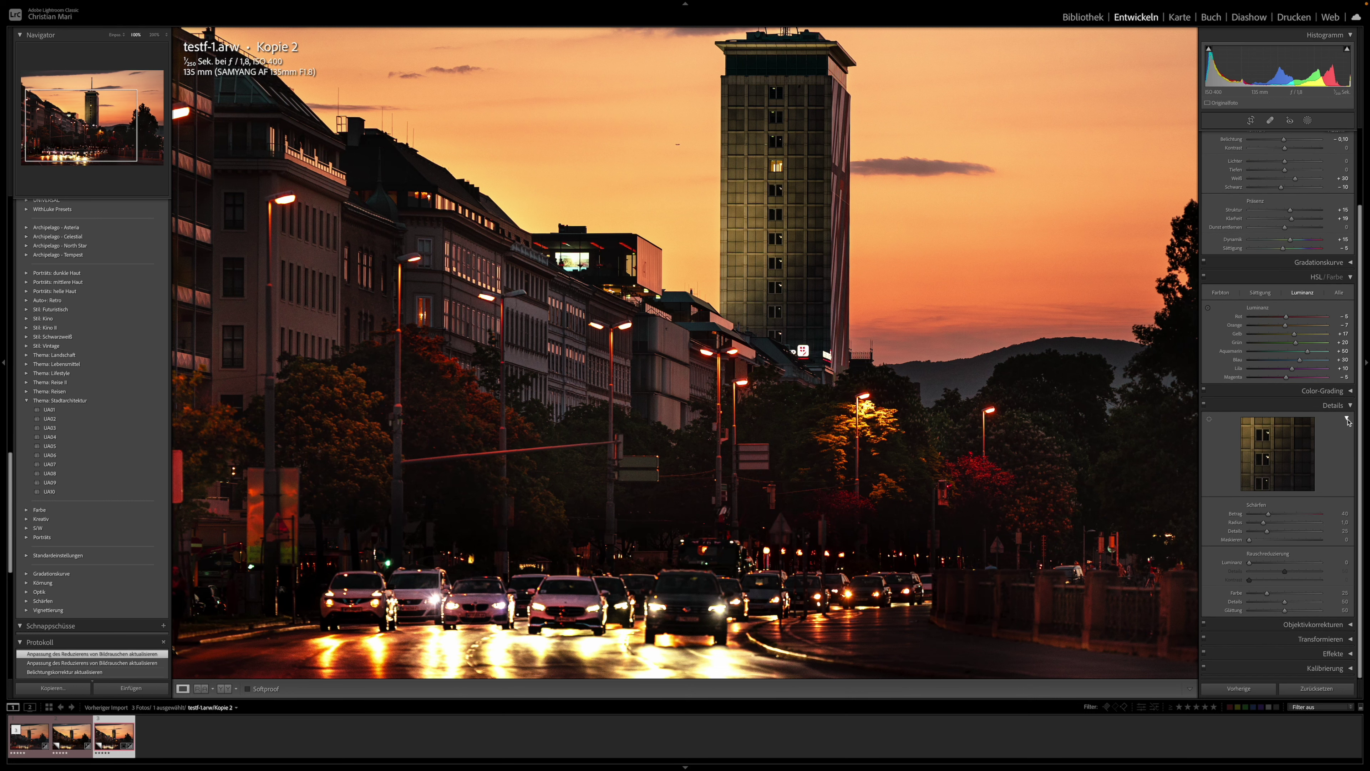
{"action": "left_click_drag", "start_coordinate": [1249, 562], "coordinate": [1255, 563]}
{"action": "left_click_drag", "start_coordinate": [1256, 562], "coordinate": [1257, 562]}
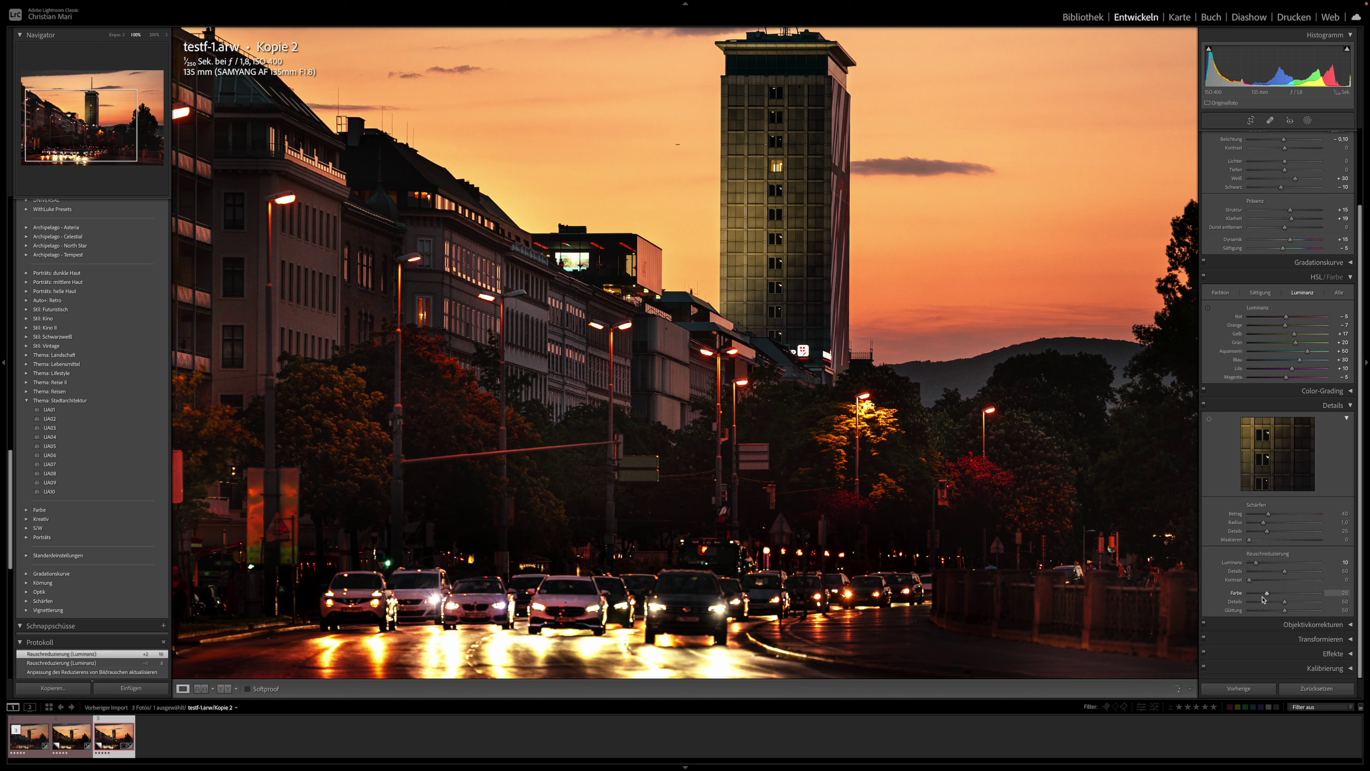
{"action": "left_click", "coordinate": [910, 430]}
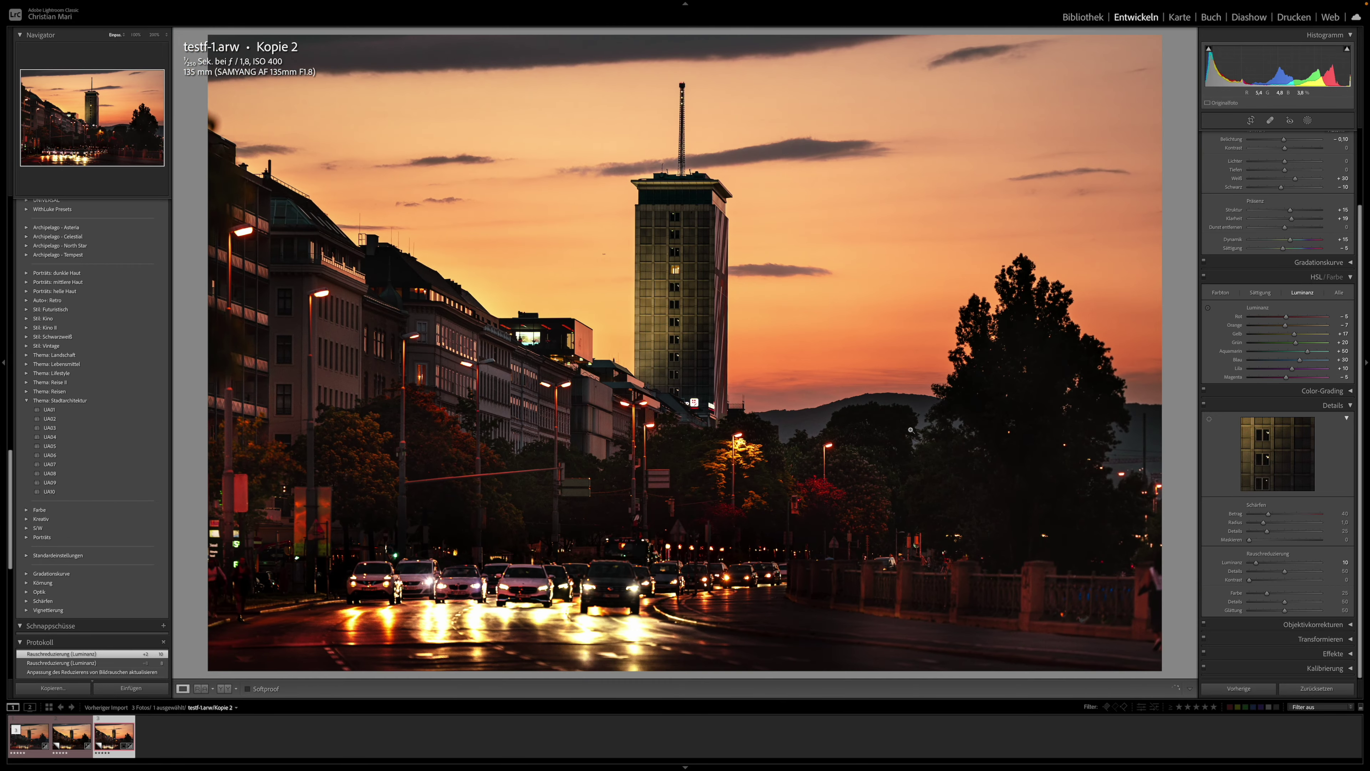
{"action": "left_click", "coordinate": [661, 393]}
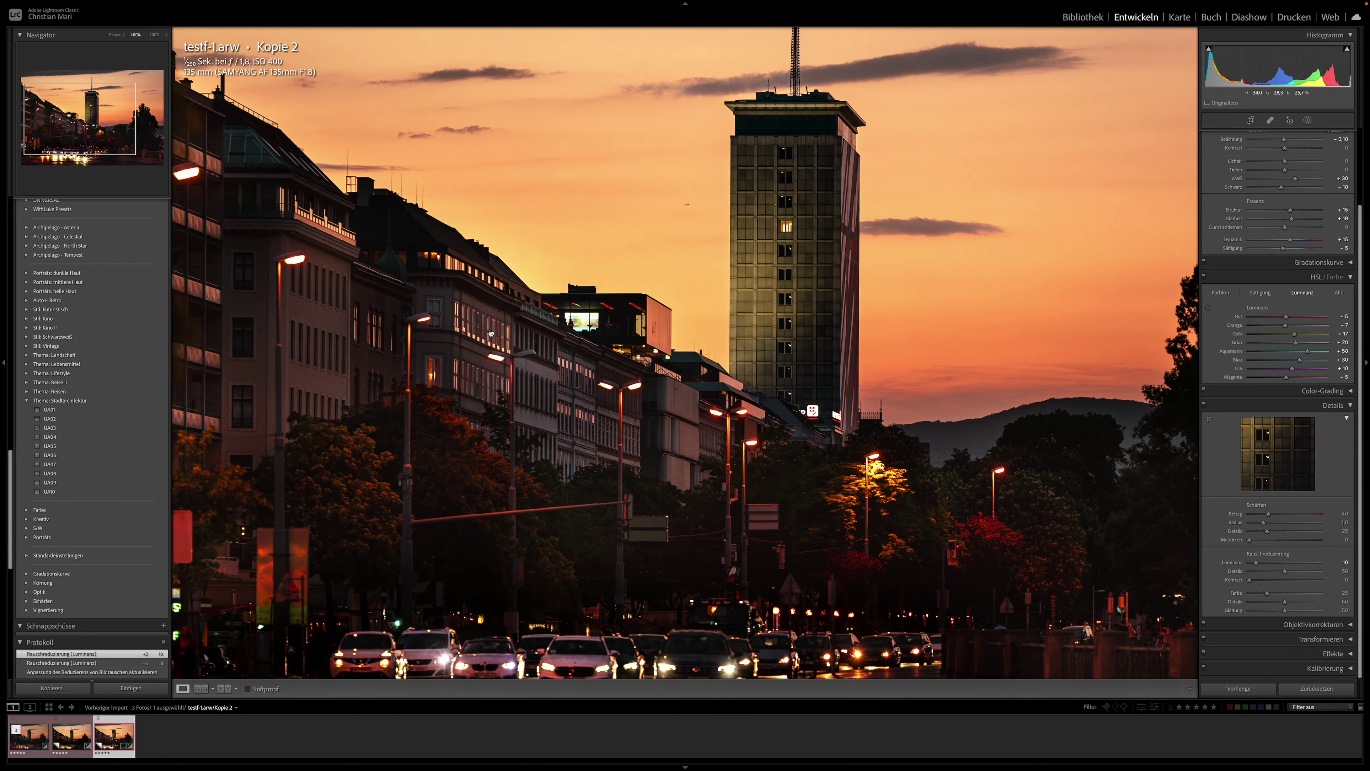
{"action": "left_click", "coordinate": [491, 333]}
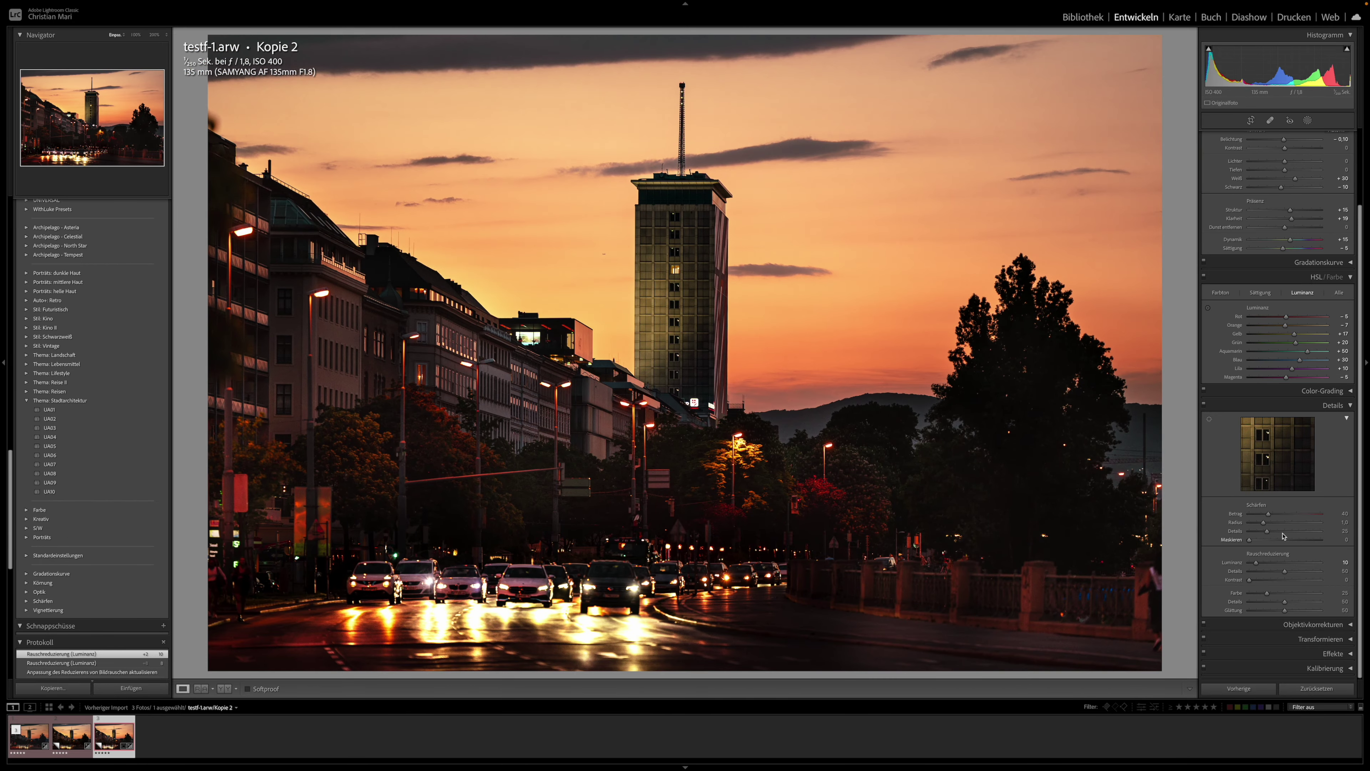
{"action": "key", "text": "alt"}
- Increase the sharpening amount and set sharpening Masking to 71 so only edges sharpen
{"action": "mouse_move", "coordinate": [1269, 517]}
{"action": "left_mouse_down"}
{"action": "mouse_move", "coordinate": [1291, 517]}
{"action": "mouse_move", "coordinate": [1268, 518]}
{"action": "mouse_move", "coordinate": [1271, 540]}
{"action": "left_mouse_up"}
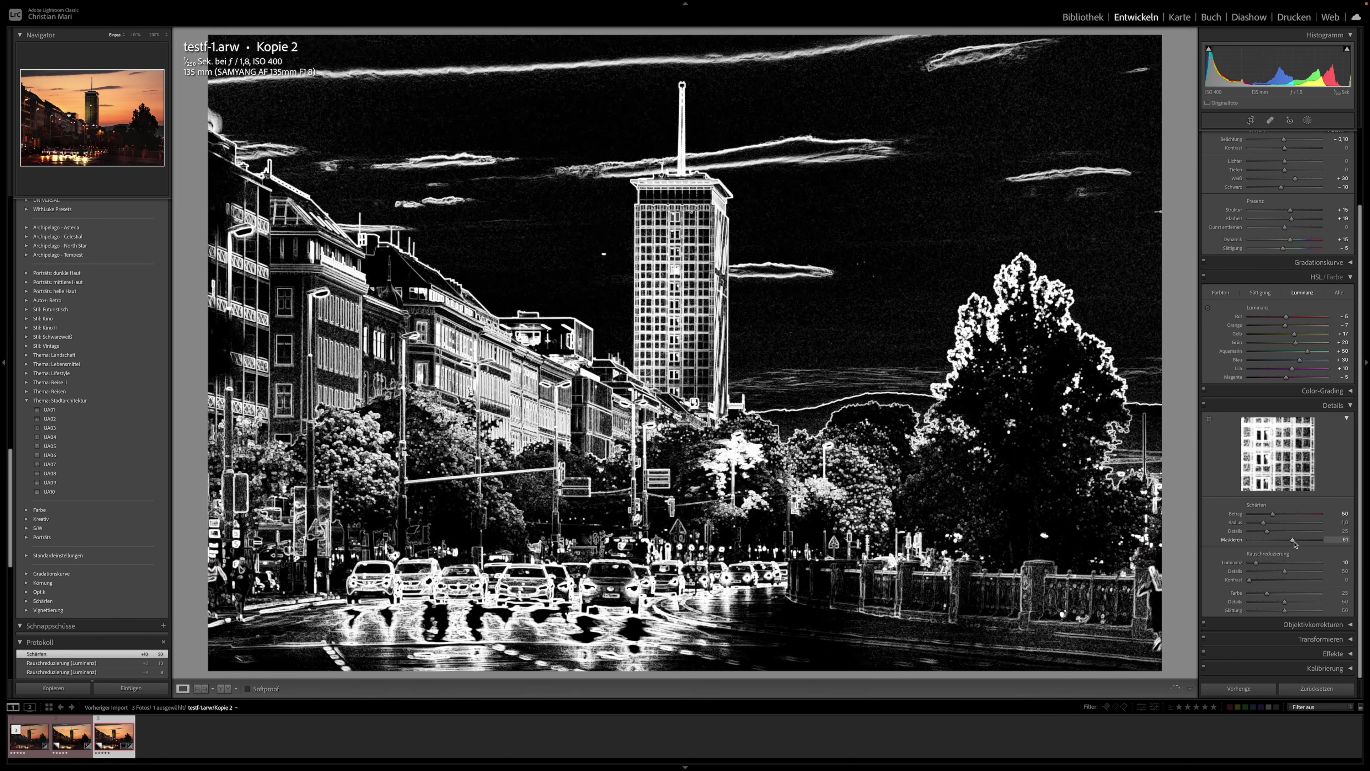
{"action": "mouse_move", "coordinate": [1271, 540]}
{"action": "left_mouse_down"}
{"action": "mouse_move", "coordinate": [1297, 540]}
{"action": "mouse_move", "coordinate": [1244, 540]}
{"action": "mouse_move", "coordinate": [1300, 539]}
{"action": "left_mouse_up"}
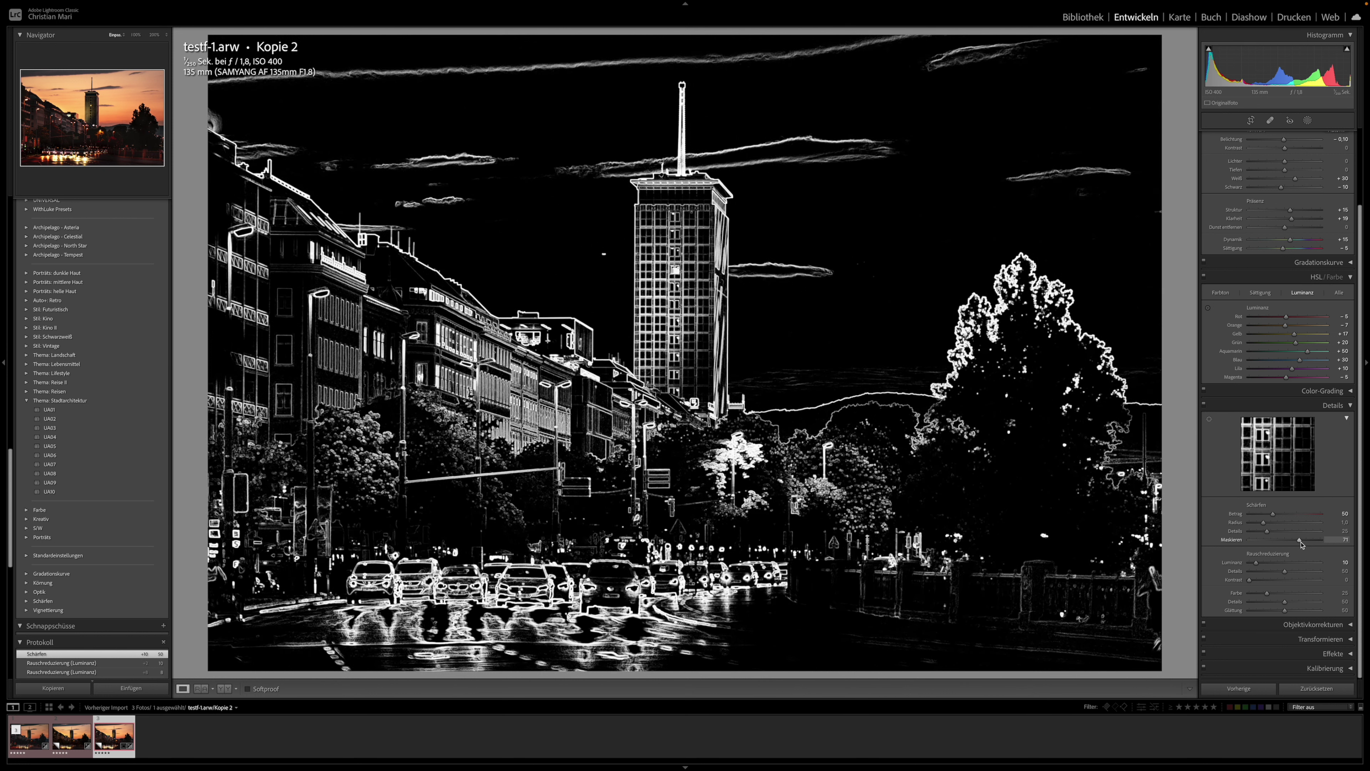
{"action": "left_click_drag", "start_coordinate": [1301, 542], "coordinate": [1301, 542]}
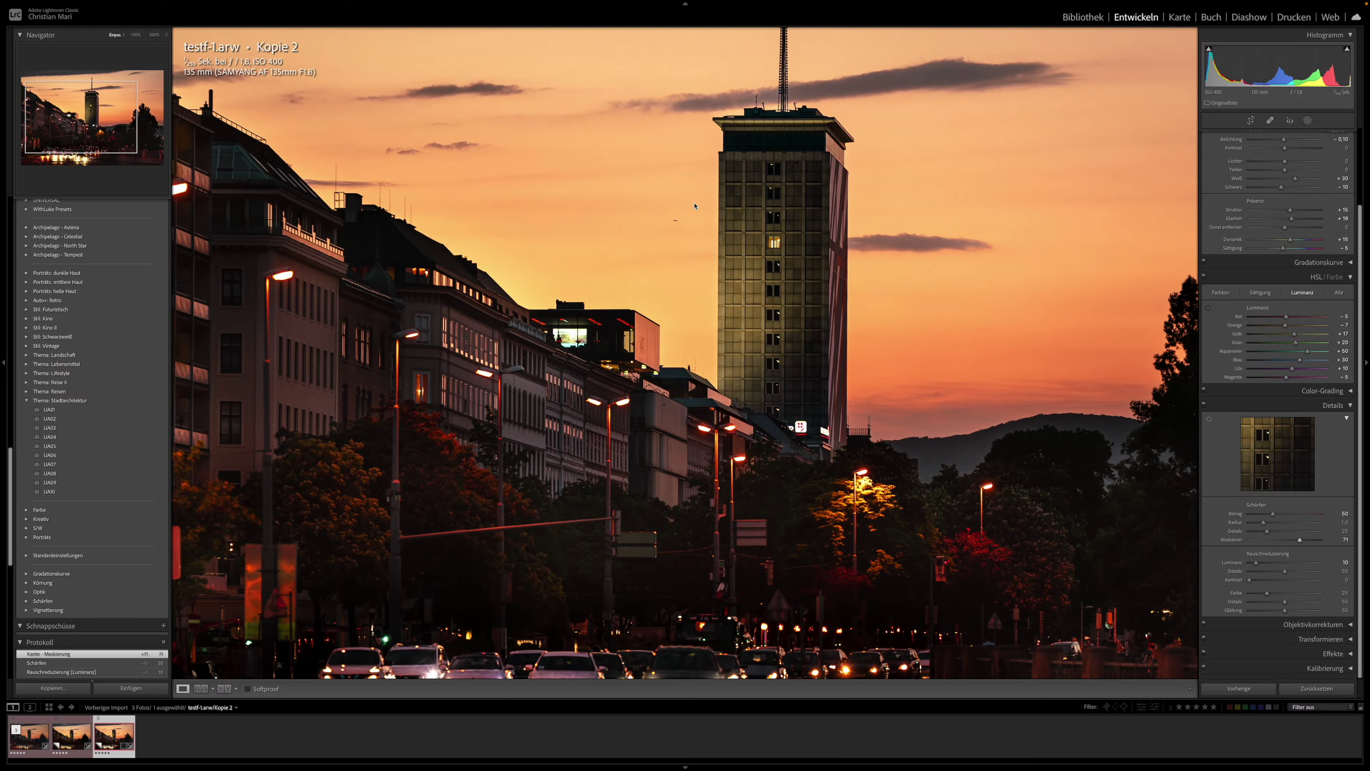
- Zoom out to the Fit view to review the finished sunset street edit
{"action": "left_click", "coordinate": [694, 206]}
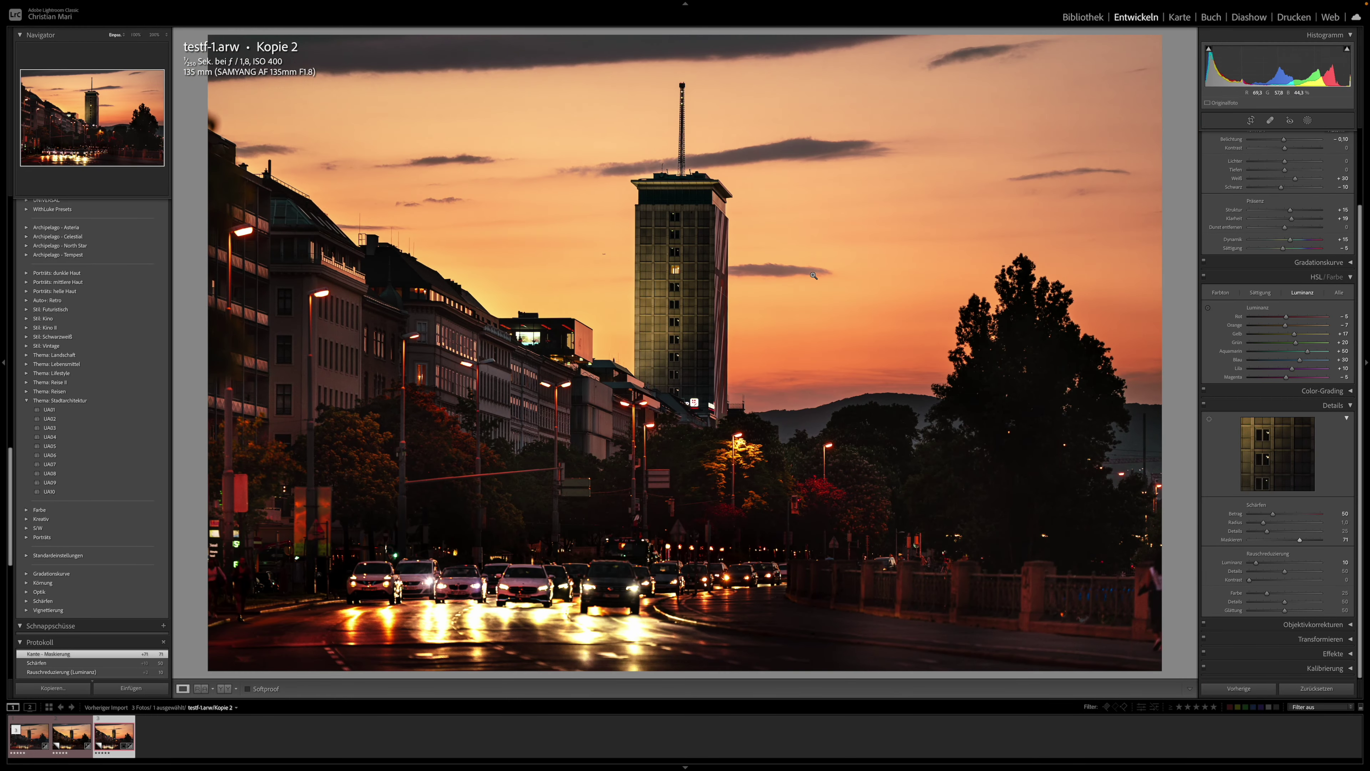